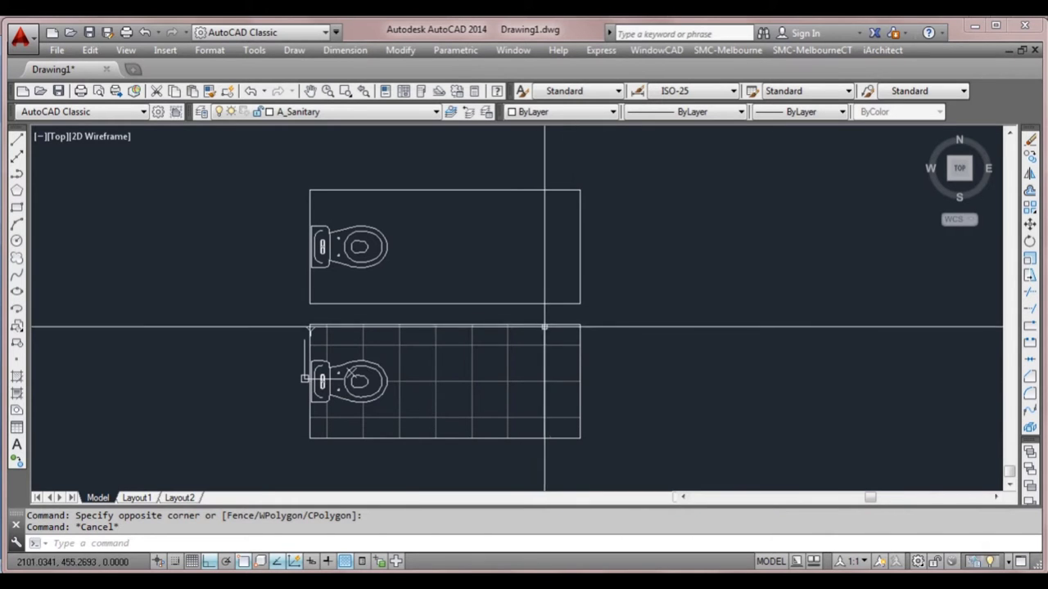
pyautogui.scroll(4, 553, 428)
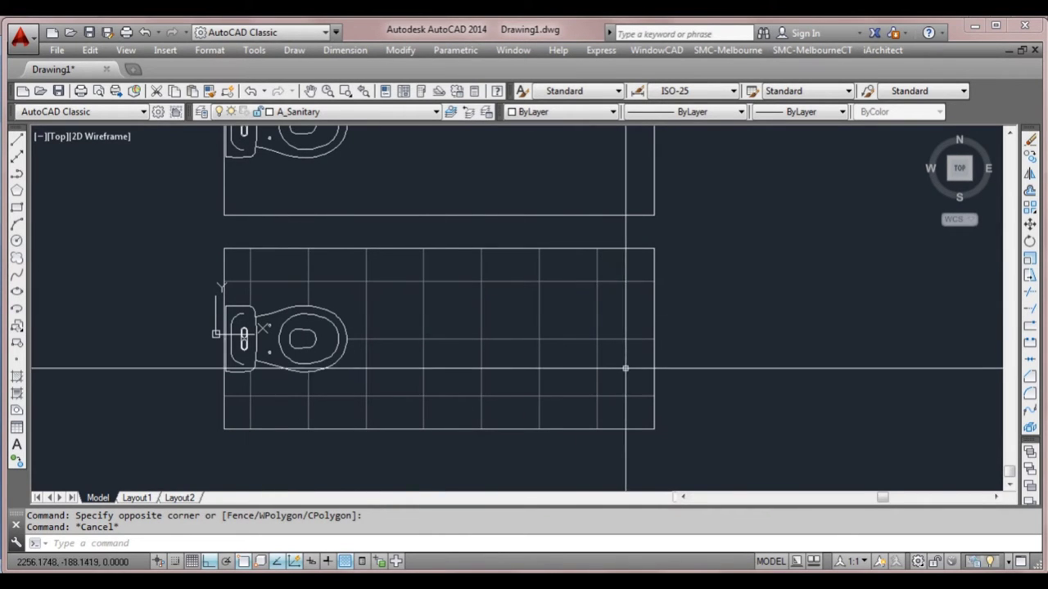
pyautogui.click(607, 410)
pyautogui.click(573, 423)
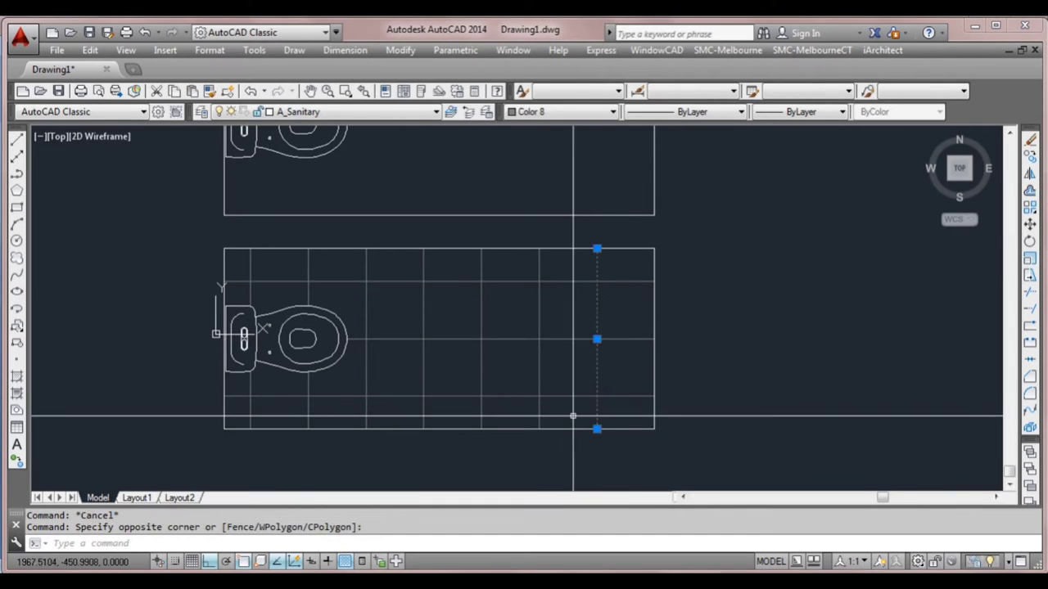
pyautogui.press('Escape')
pyautogui.click(565, 418)
pyautogui.click(524, 417)
pyautogui.press('Escape')
# Copy the rightmost vertical tile line of the lower room onto the room's right edge
pyautogui.click(614, 414)
pyautogui.click(591, 420)
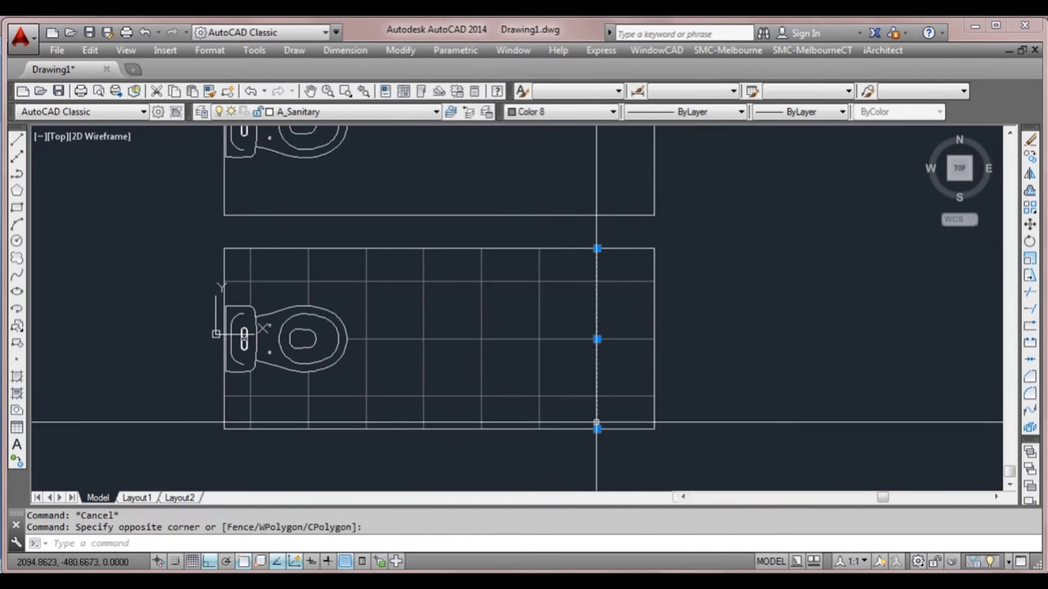
pyautogui.click(596, 428)
pyautogui.press('space')
pyautogui.keyDown('ctrl'); pyautogui.click(652, 428); pyautogui.keyUp('ctrl')
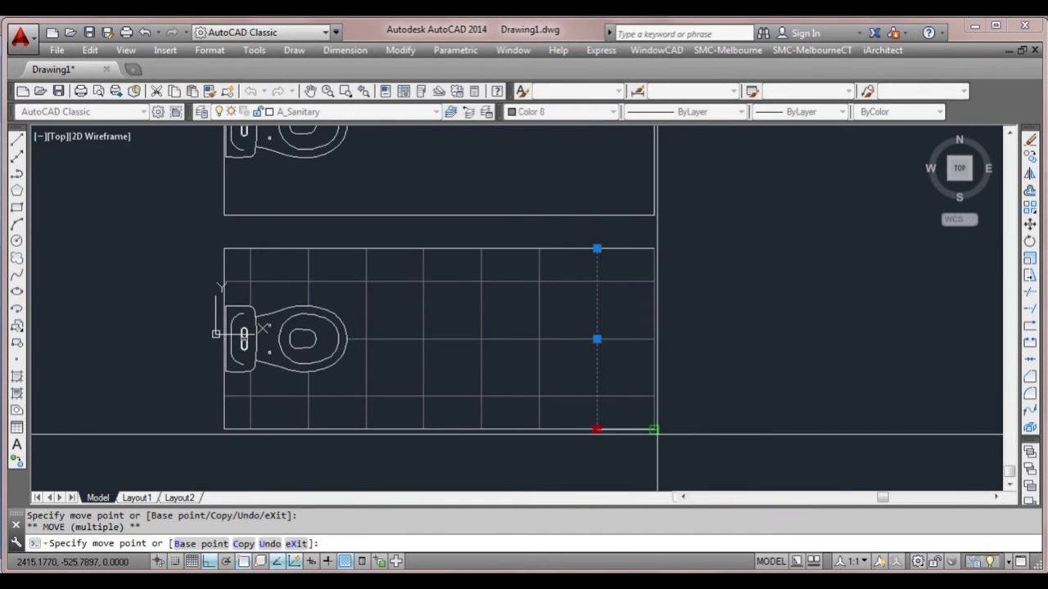
pyautogui.press('Escape')
pyautogui.press('Escape')
# Offset the right-edge tile line inward by one tile spacing, picking the 317.5 distance from the room corner to the neighbouring tile line
pyautogui.write('o')
pyautogui.press('Return')
pyautogui.click(652, 428)
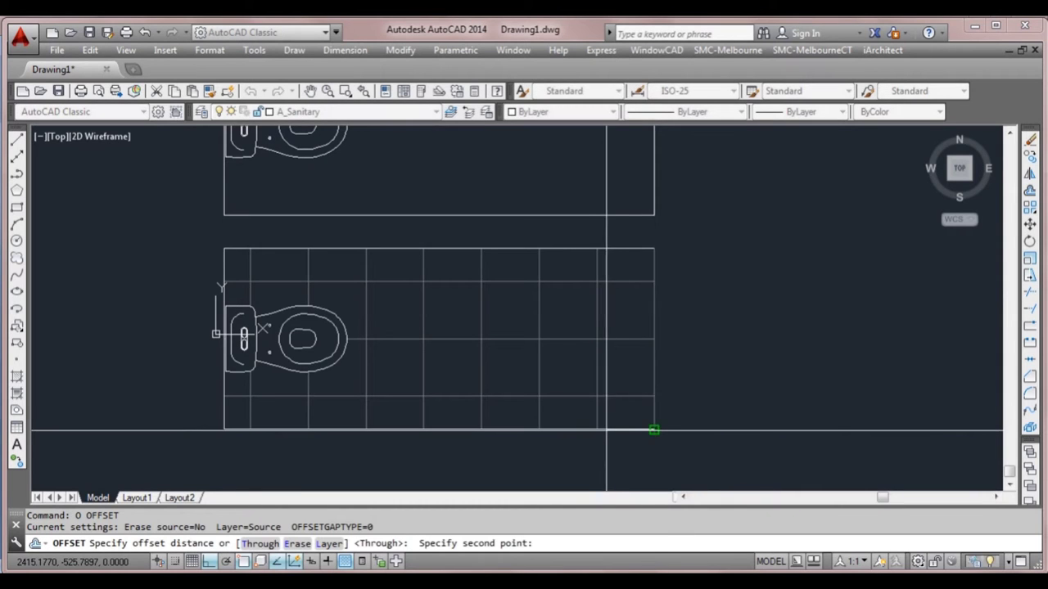
pyautogui.click(615, 428)
pyautogui.click(655, 414)
pyautogui.click(606, 417)
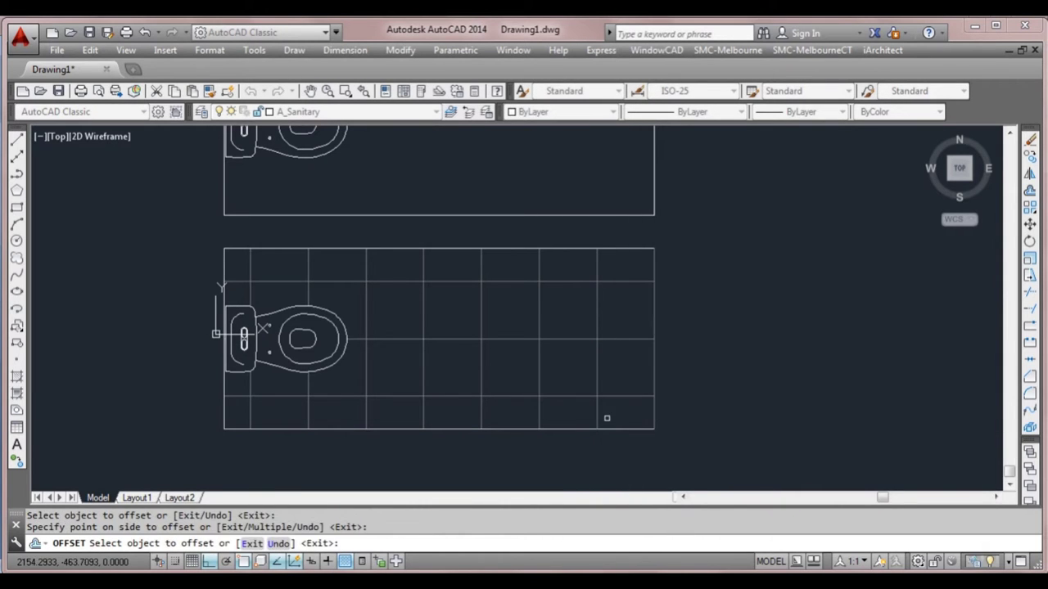
pyautogui.press('Escape')
# Delete the vertical tile lines between the room's right edge and the toilet bowl, including the piece below the bowl
pyautogui.click(441, 412)
pyautogui.click(293, 416)
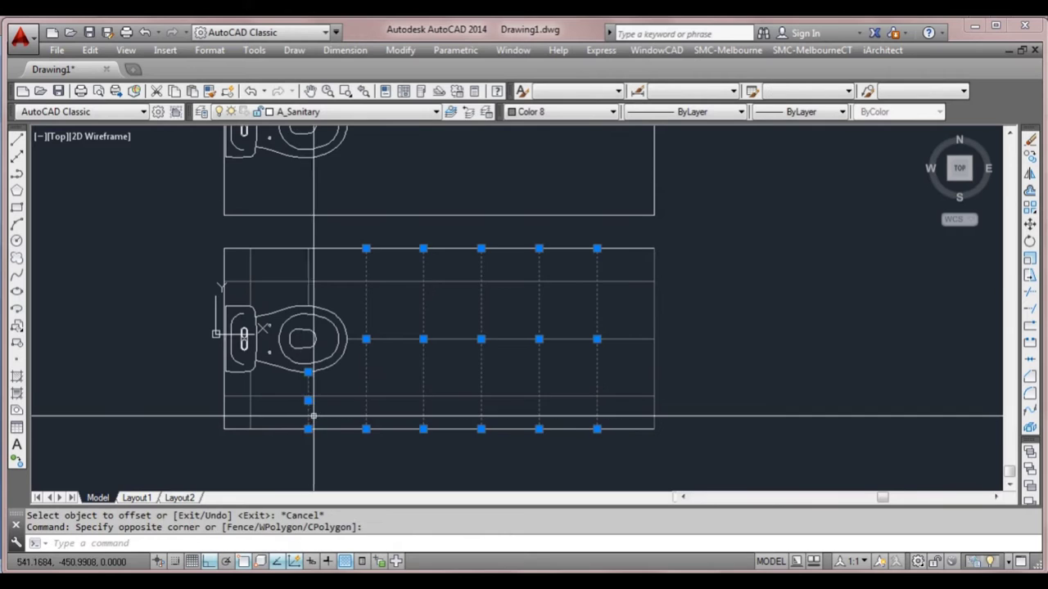
pyautogui.press('Delete')
# Offset the right-edge tile line successively toward the toilet at 317.5 spacing to create six vertical tile lines
pyautogui.write('o')
pyautogui.press('Return')
pyautogui.press('Return')
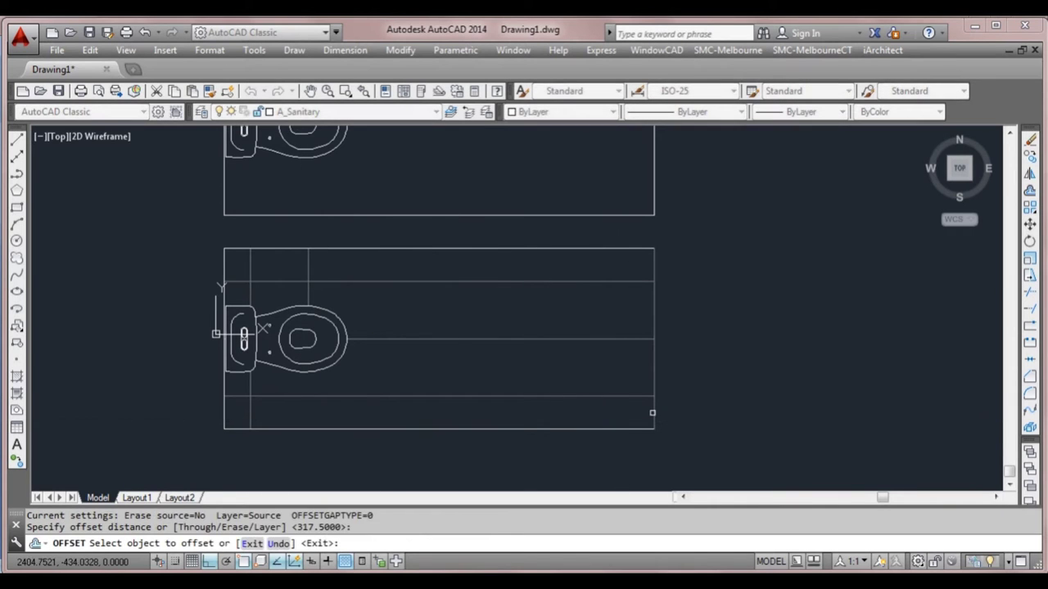
pyautogui.click(652, 414)
pyautogui.click(617, 414)
pyautogui.click(598, 411)
pyautogui.click(540, 412)
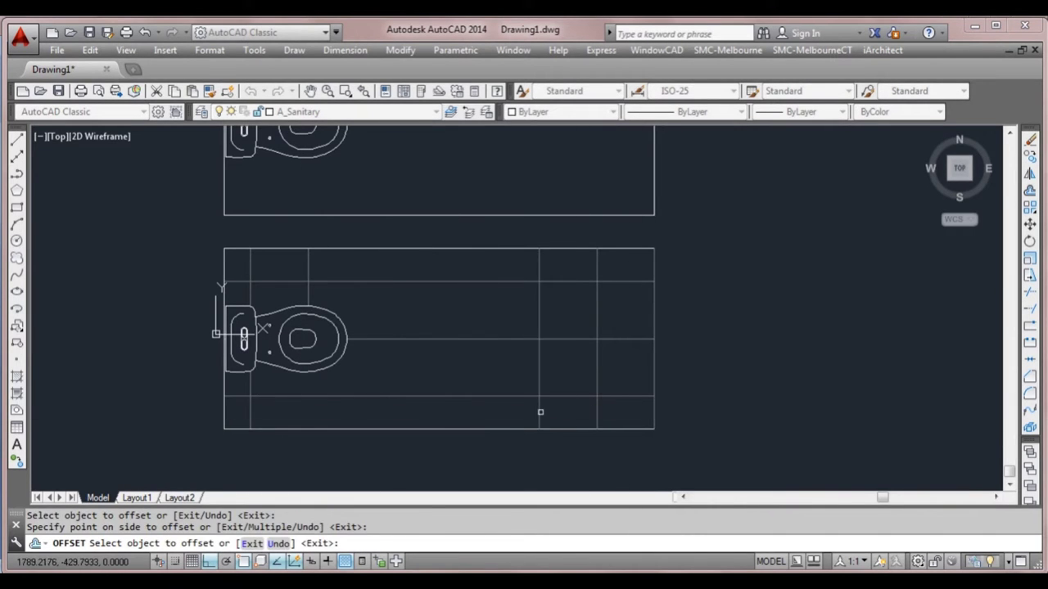
pyautogui.click(540, 412)
pyautogui.click(481, 414)
pyautogui.click(481, 413)
pyautogui.click(412, 417)
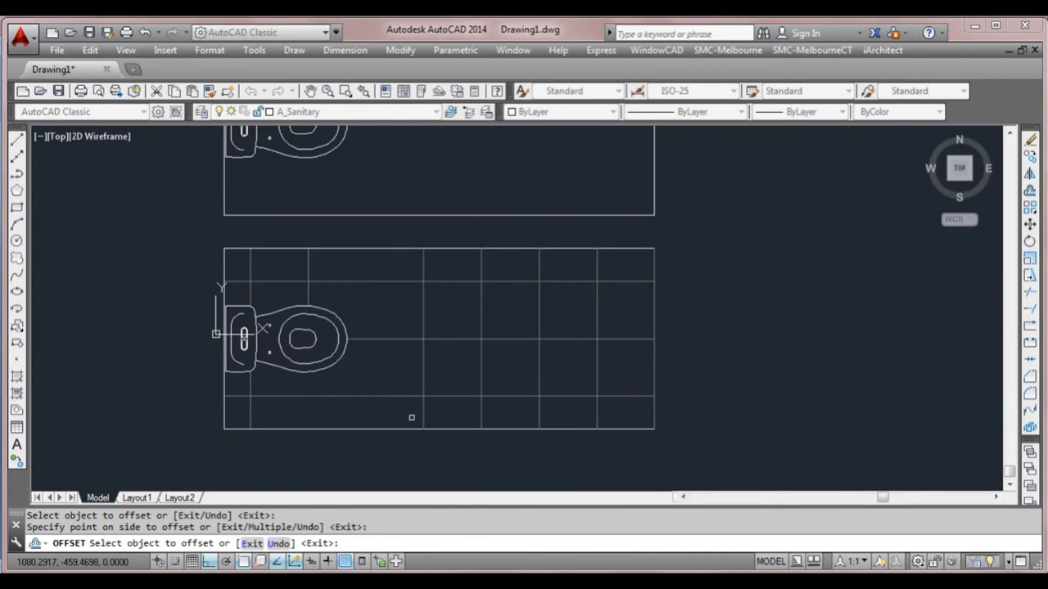
pyautogui.click(420, 410)
pyautogui.click(370, 409)
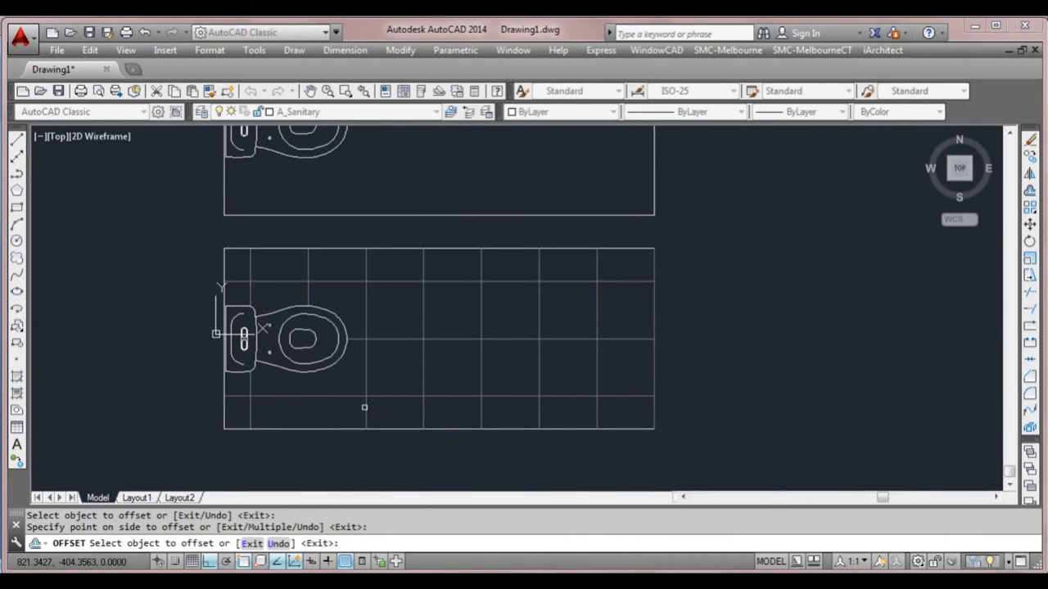
pyautogui.click(366, 410)
pyautogui.click(324, 407)
pyautogui.press('Escape')
# Trim the vertical tile line crossing the lower toilet, using the bowl outline's two sides as cutting edges
pyautogui.write('tr')
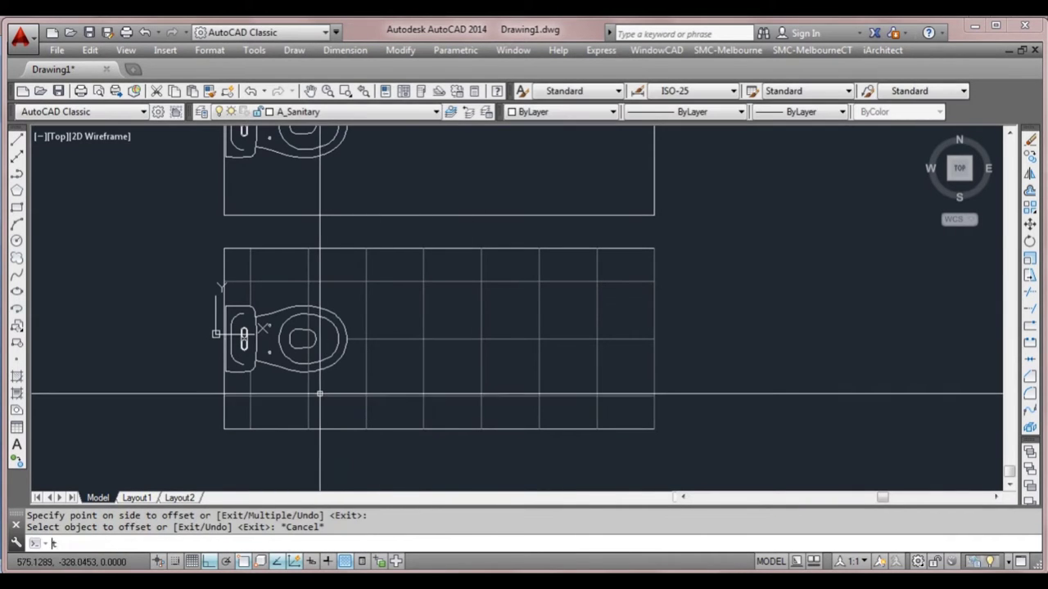
pyautogui.press('Return')
pyautogui.click(329, 369)
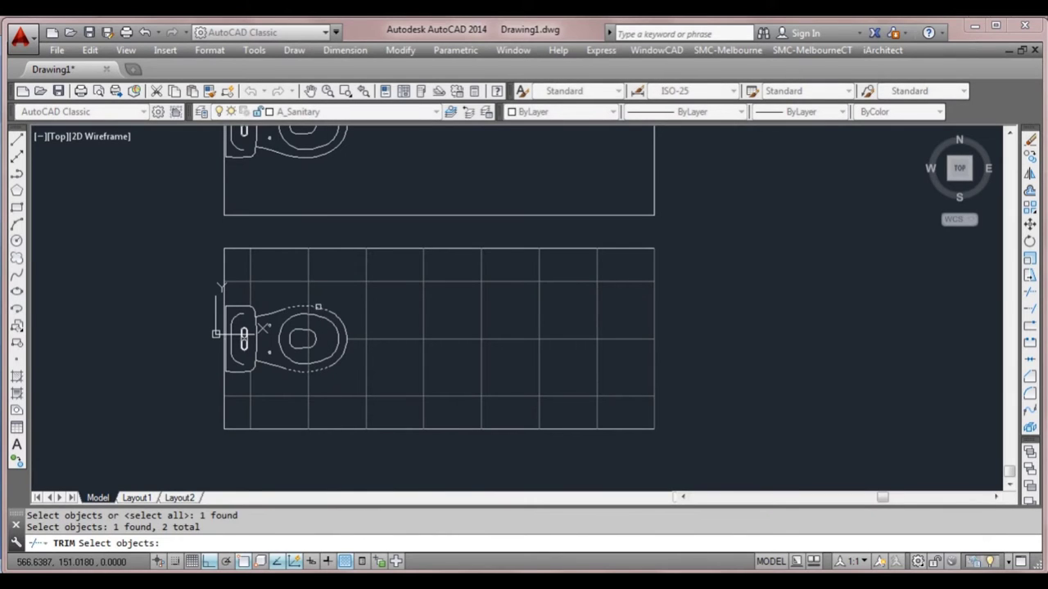
pyautogui.press('Return')
pyautogui.press('Escape')
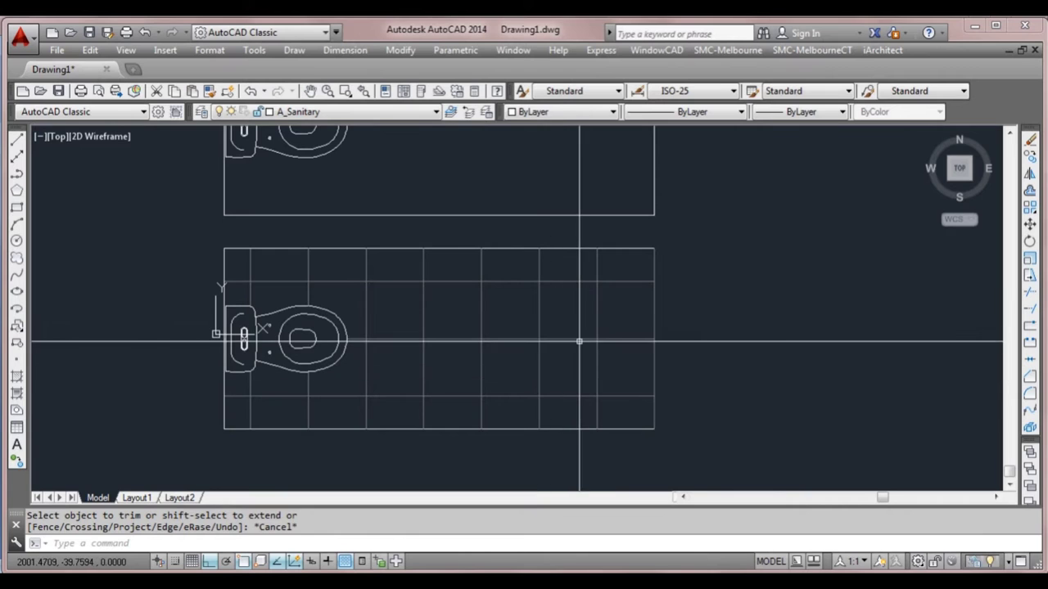
# Examine the rectangular boundary of the untiled upper room by selecting it
pyautogui.moveTo(587, 290)
pyautogui.mouseDown(button='middle')
pyautogui.moveTo(584, 368)
pyautogui.moveTo(589, 311)
pyautogui.moveTo(594, 339)
pyautogui.mouseUp(button='middle')
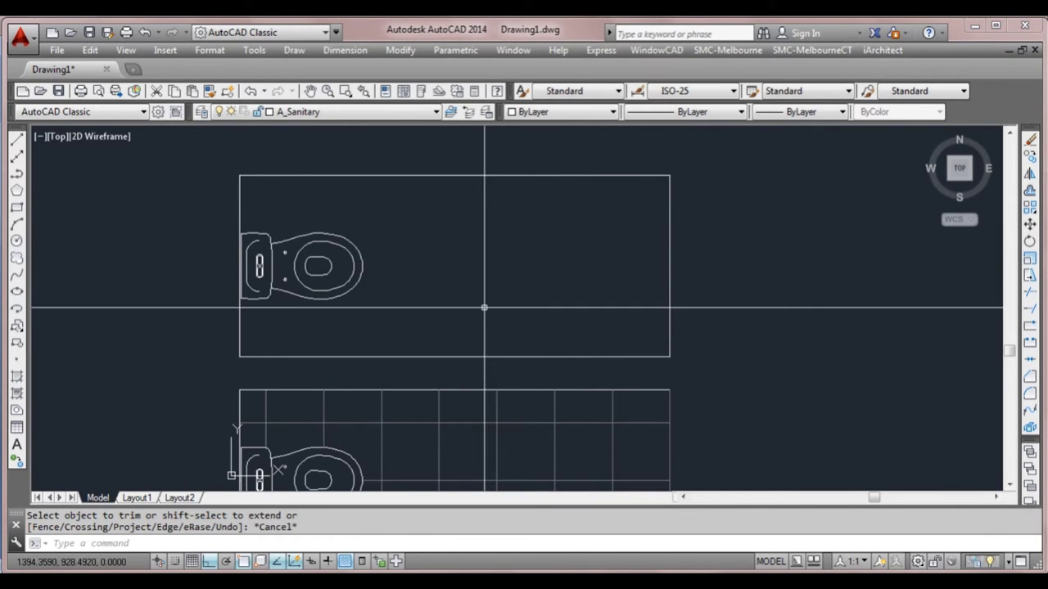
pyautogui.click(553, 354)
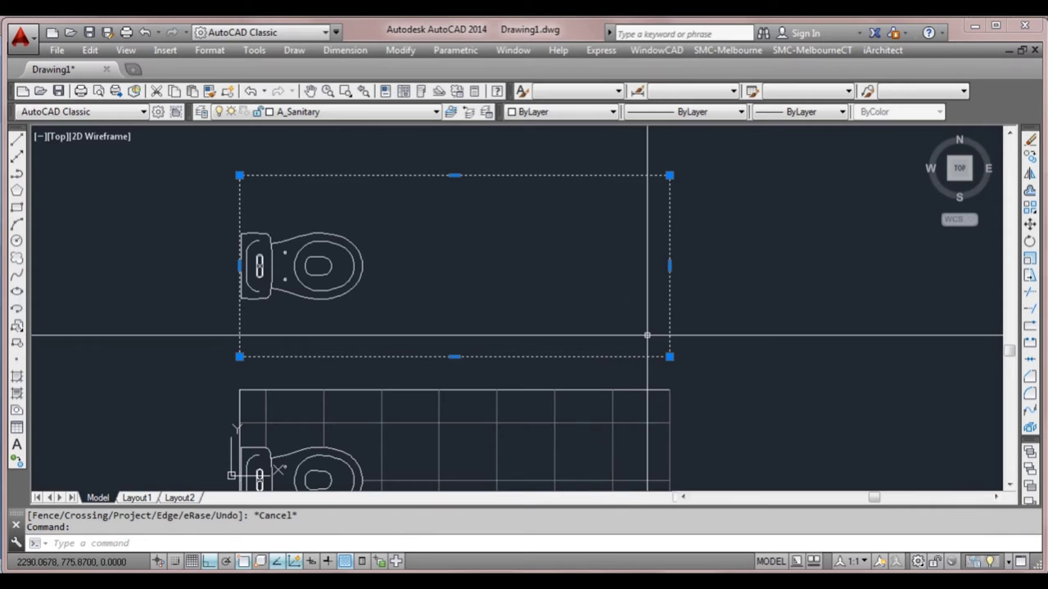
pyautogui.press('Escape')
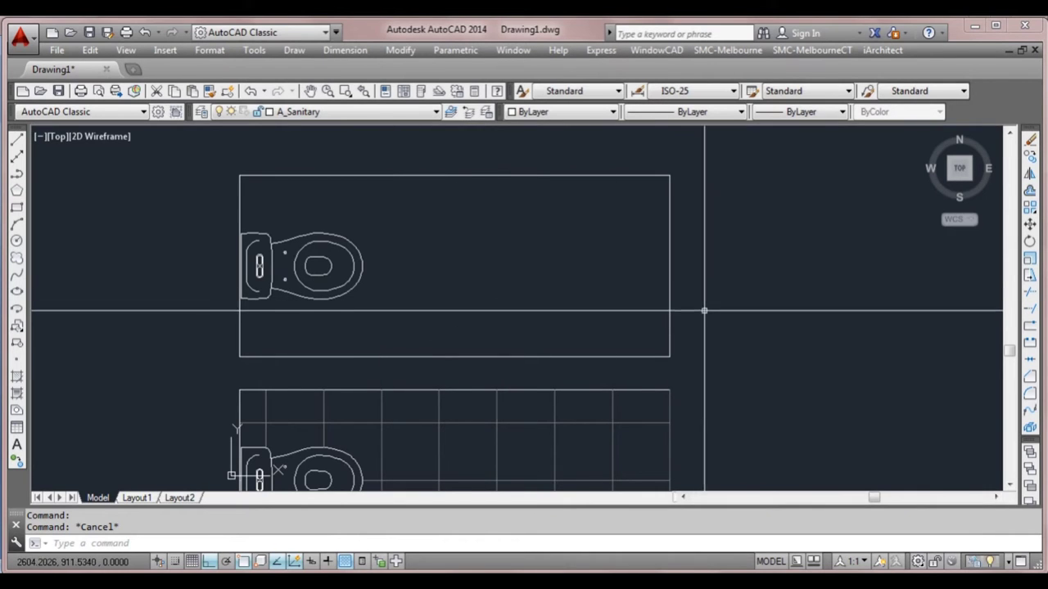
pyautogui.click(670, 308)
pyautogui.click(639, 307)
pyautogui.press('Escape')
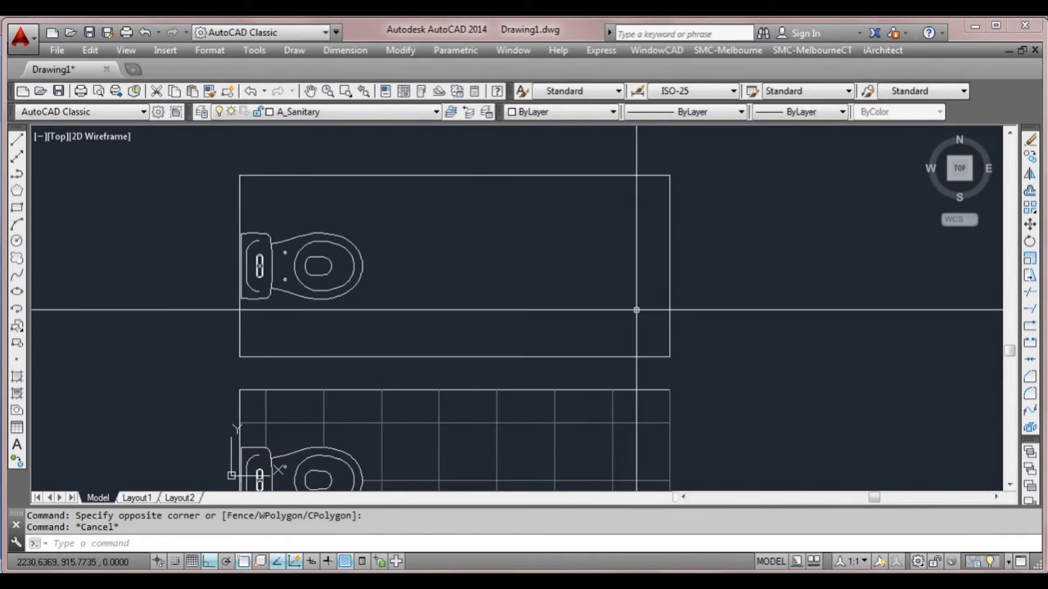
pyautogui.click(682, 312)
pyautogui.click(653, 313)
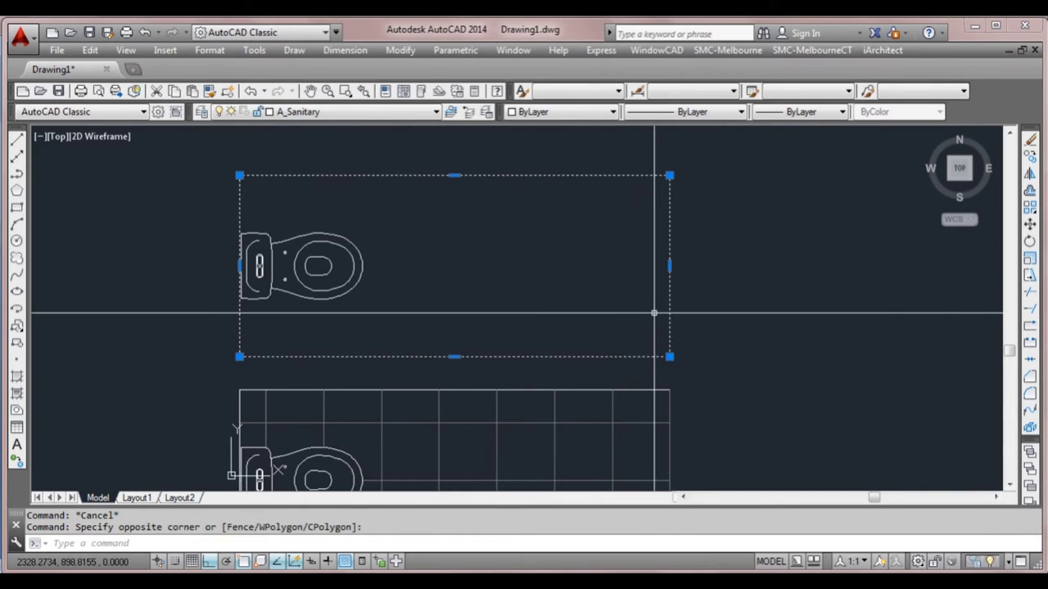
pyautogui.press('Escape')
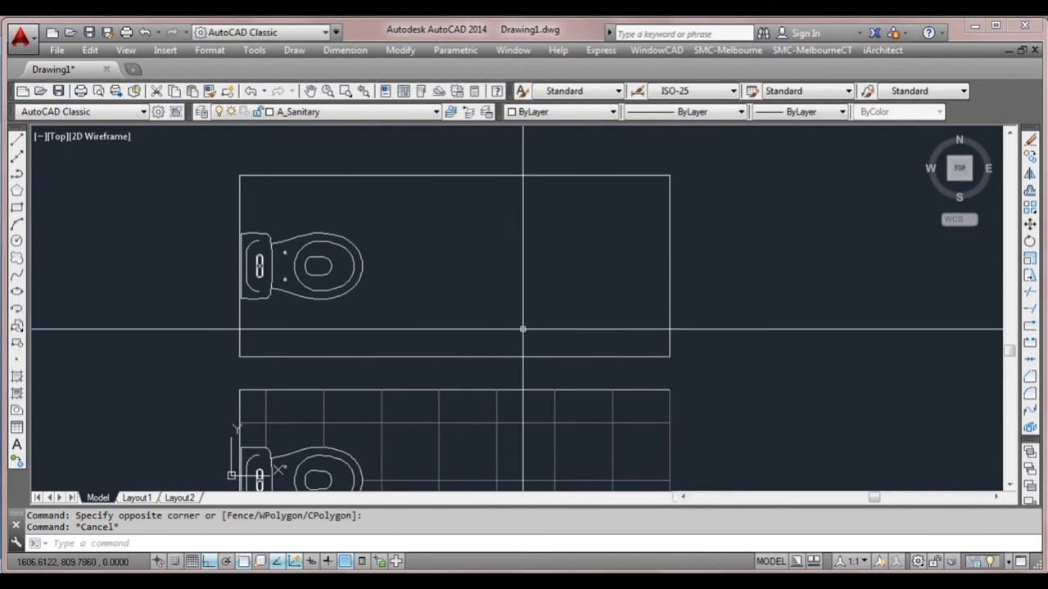
# Start the Hatch command and collapse the extra island and boundary options in its dialog
pyautogui.write('bh')
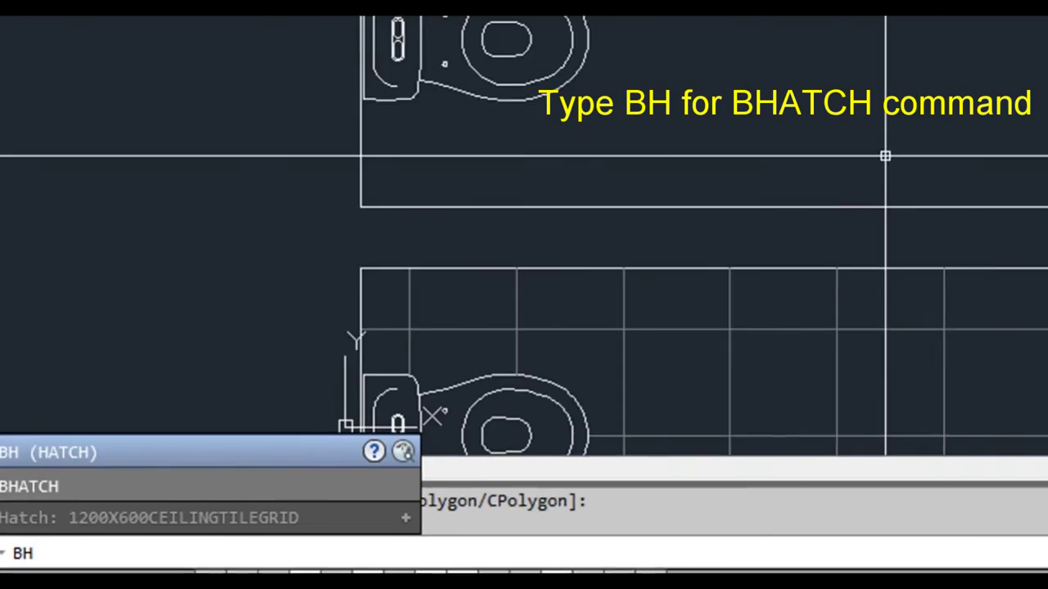
pyautogui.press('Return')
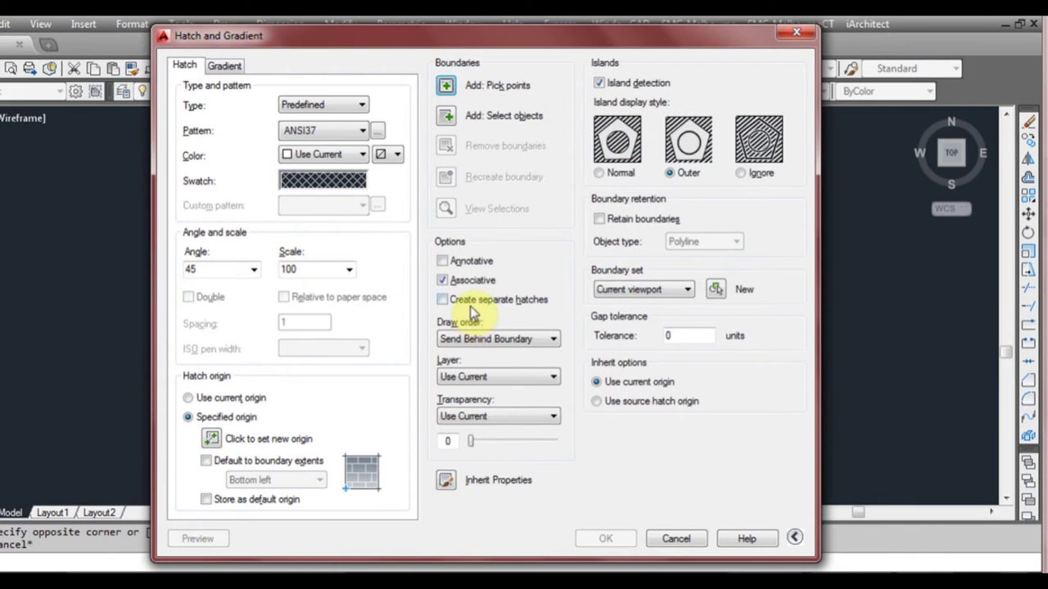
pyautogui.click(794, 537)
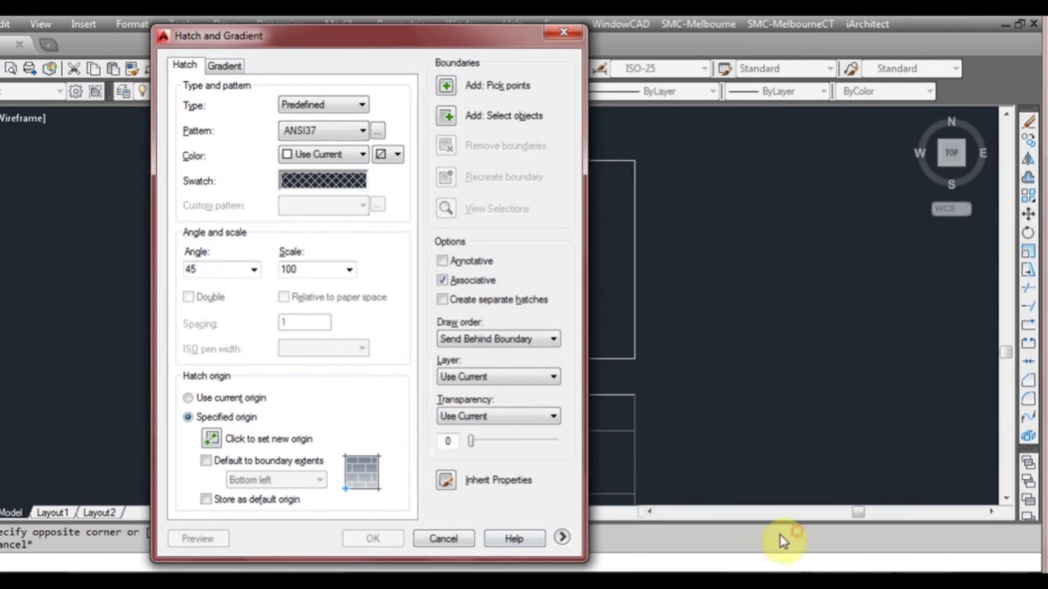
pyautogui.click(564, 539)
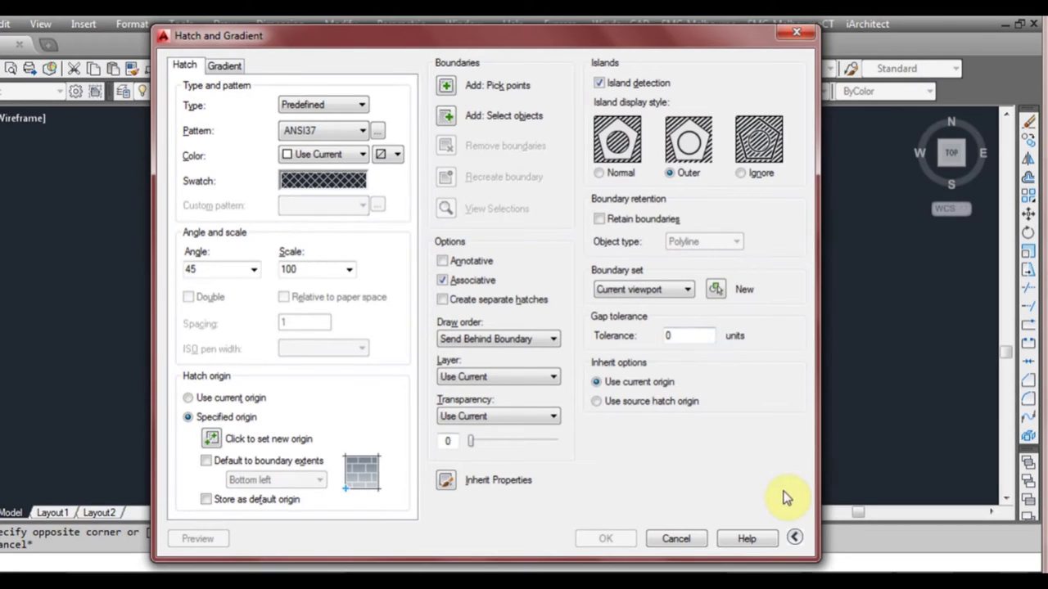
pyautogui.click(795, 536)
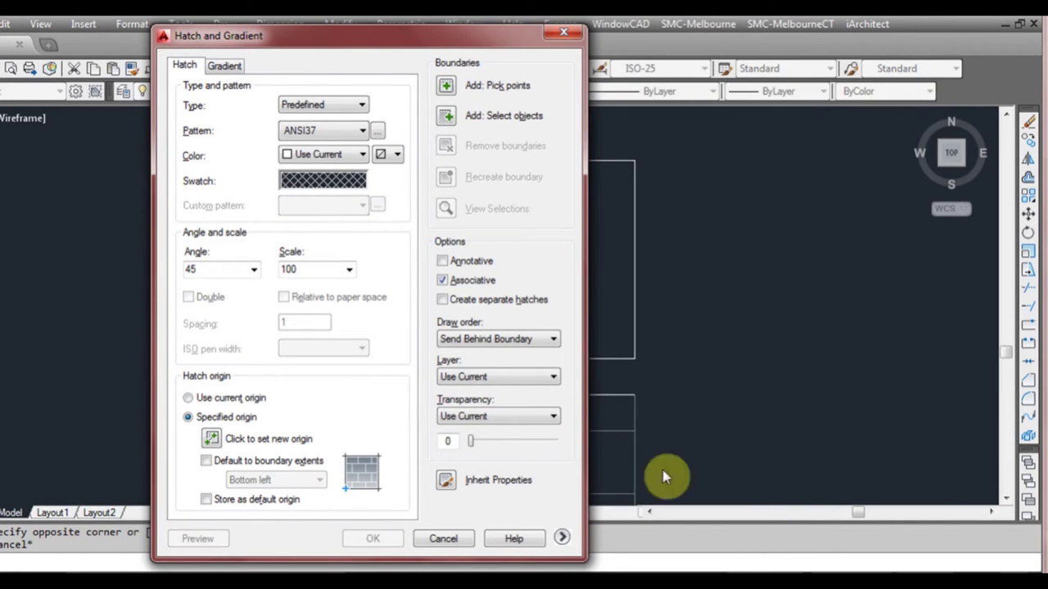
pyautogui.moveTo(416, 48); pyautogui.dragTo(472, 36)
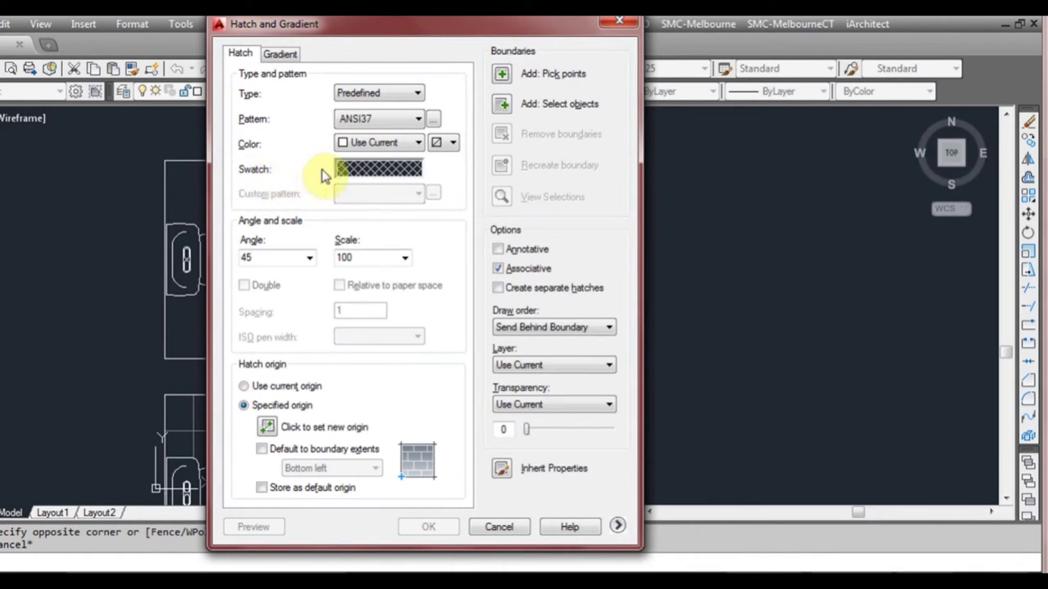
# Examine the ISO, other predefined and custom patterns in the hatch pattern palette
pyautogui.click(352, 172)
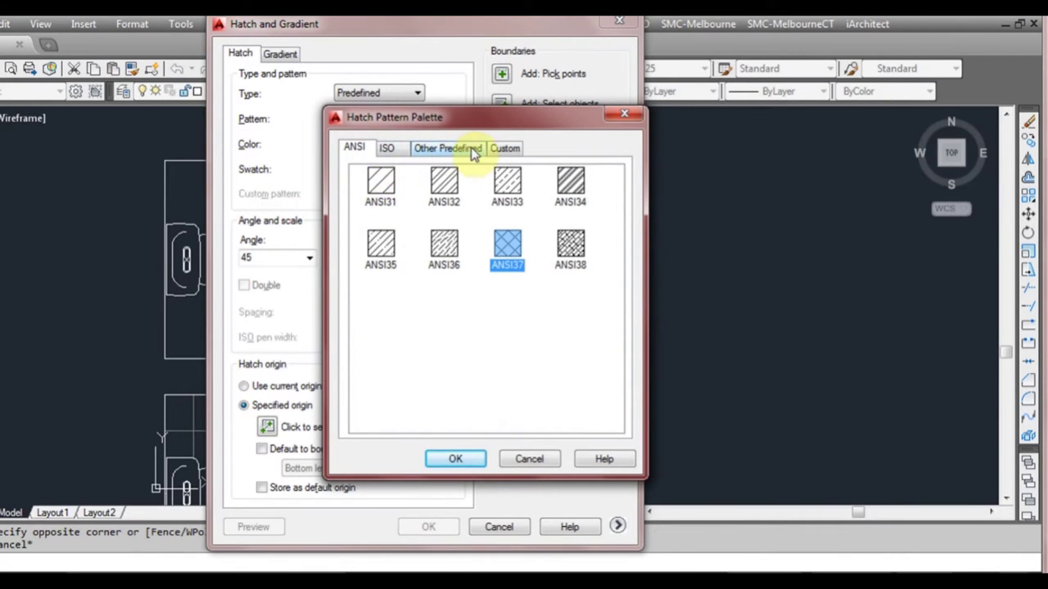
pyautogui.click(388, 150)
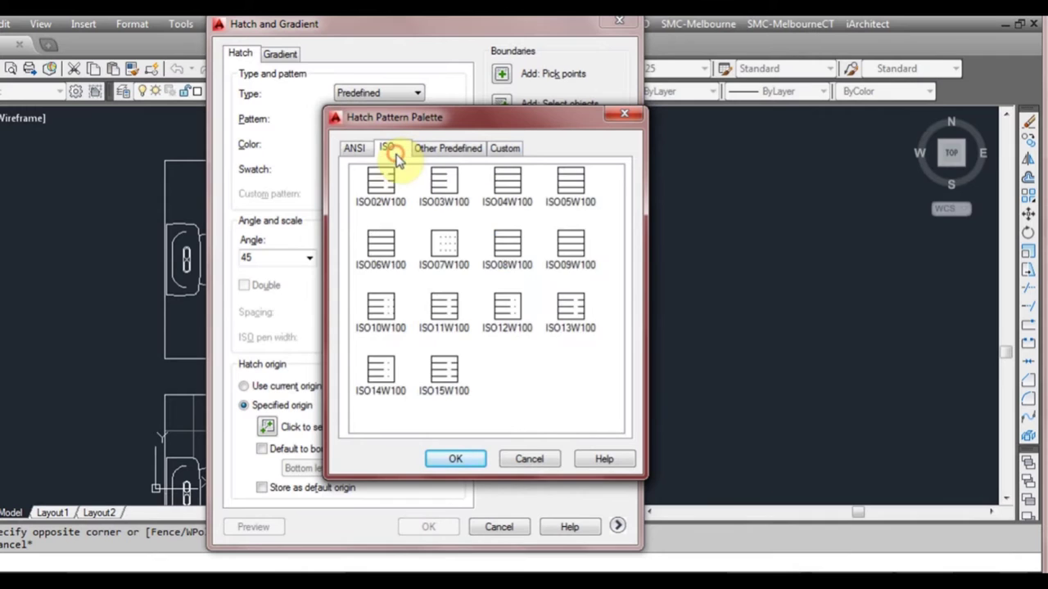
pyautogui.click(419, 152)
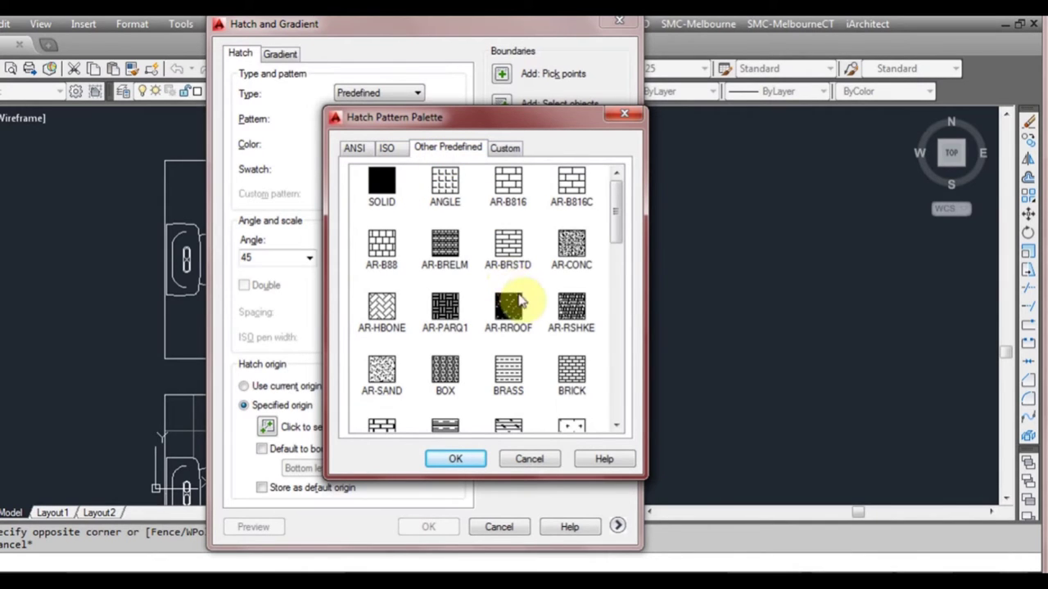
pyautogui.click(508, 186)
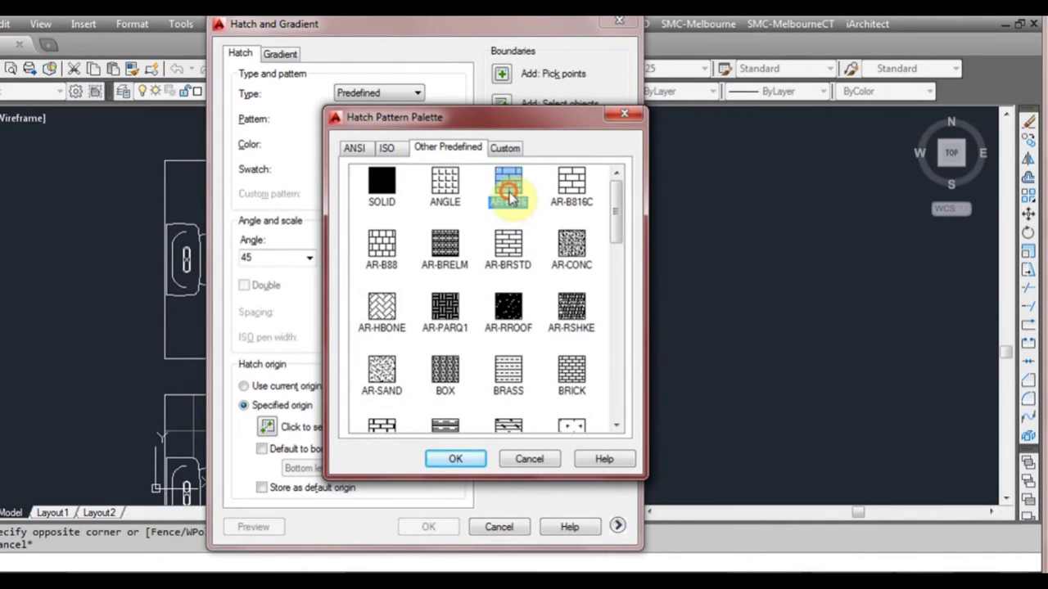
pyautogui.click(383, 249)
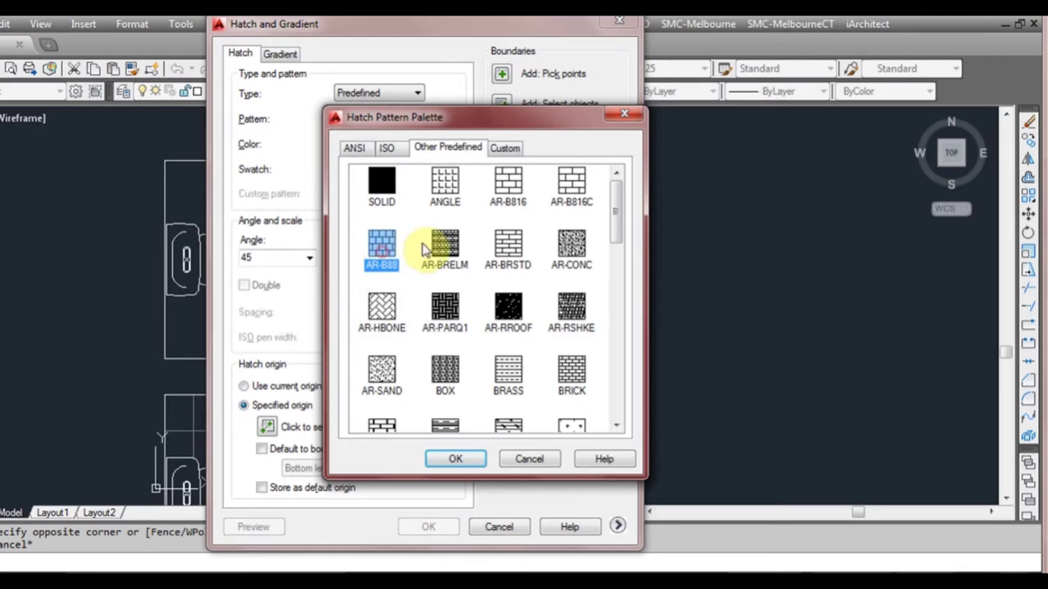
pyautogui.click(505, 150)
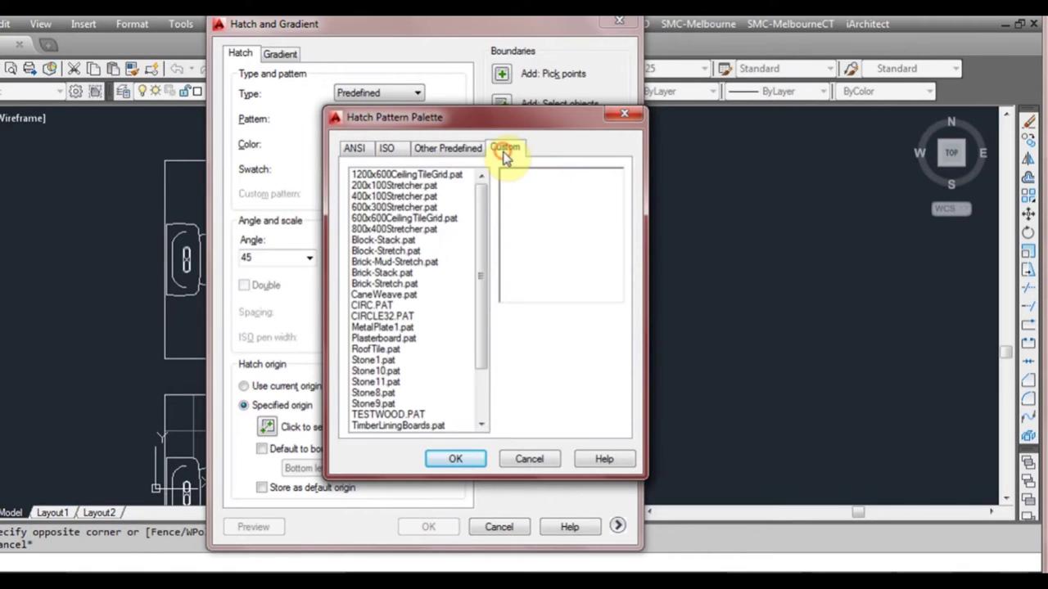
pyautogui.click(448, 149)
pyautogui.click(390, 151)
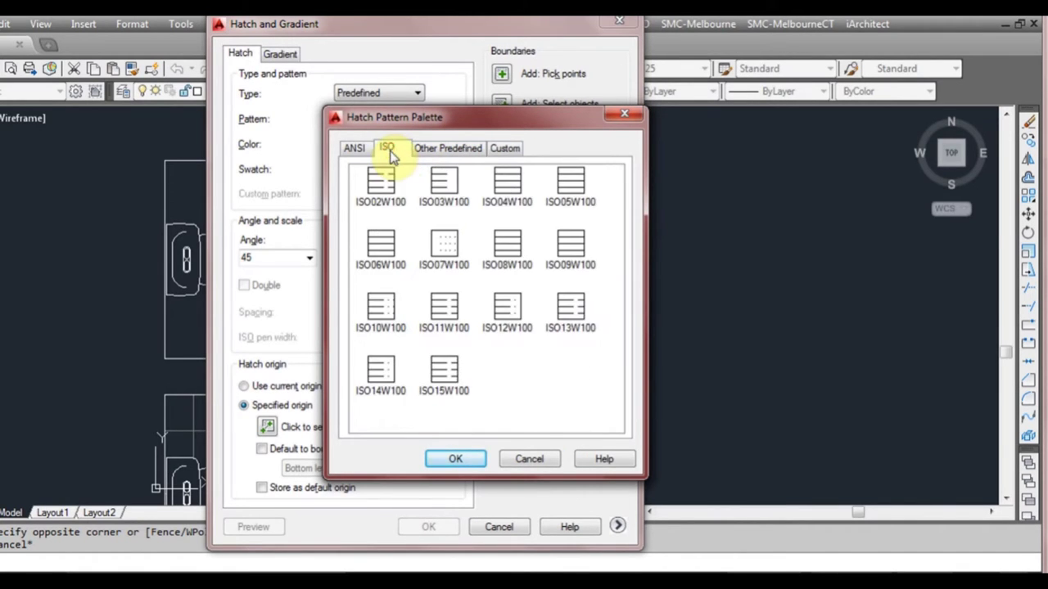
# Choose the ANSI37 pattern for the hatch
pyautogui.click(355, 150)
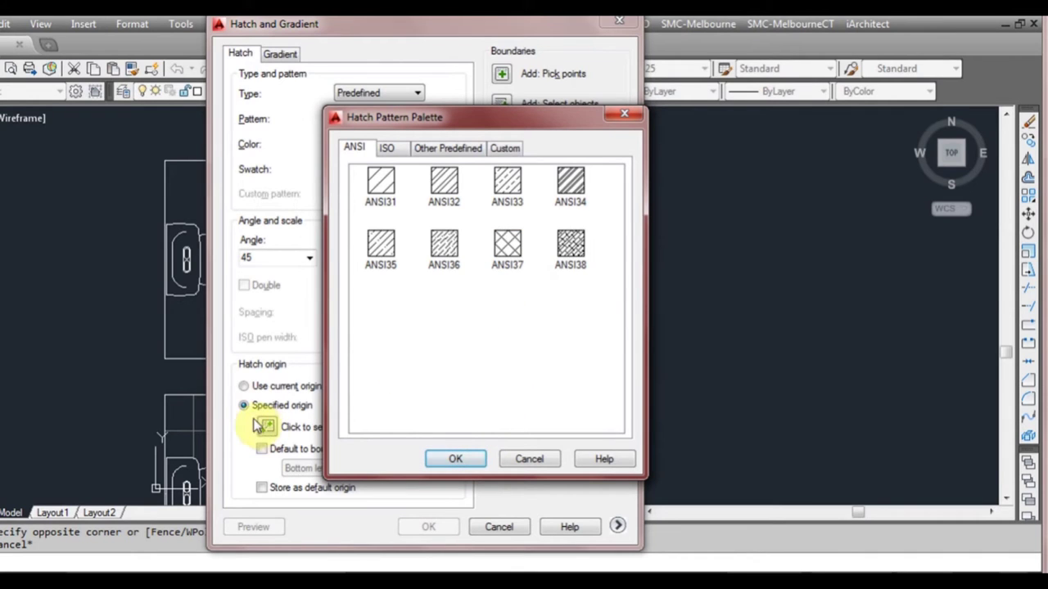
pyautogui.click(504, 255)
pyautogui.click(455, 460)
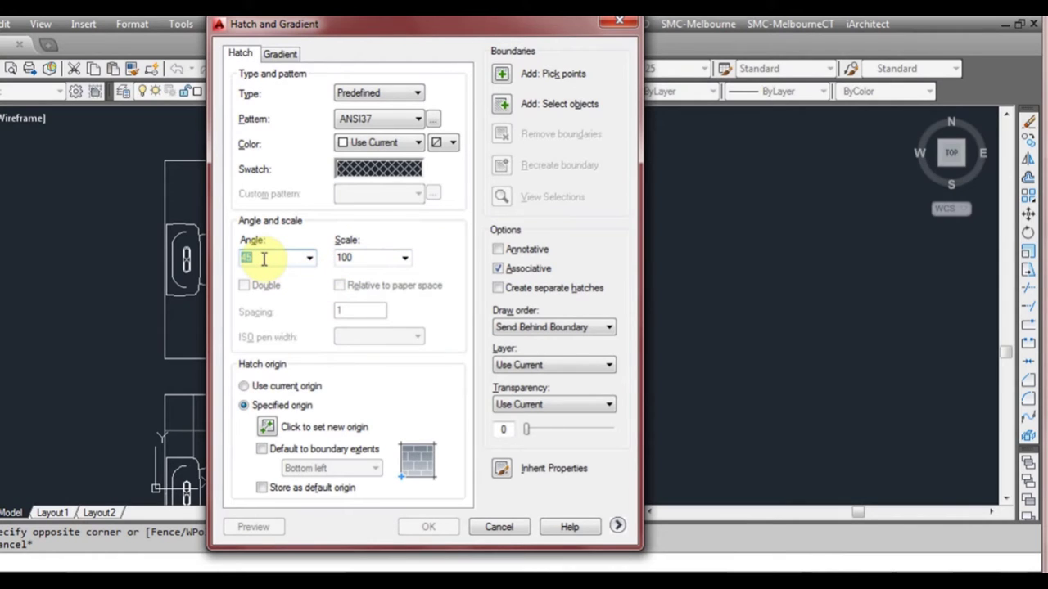
# Hatch the area around the toilet in the upper room with the pattern at angle 0 and scale 100
pyautogui.write('0')
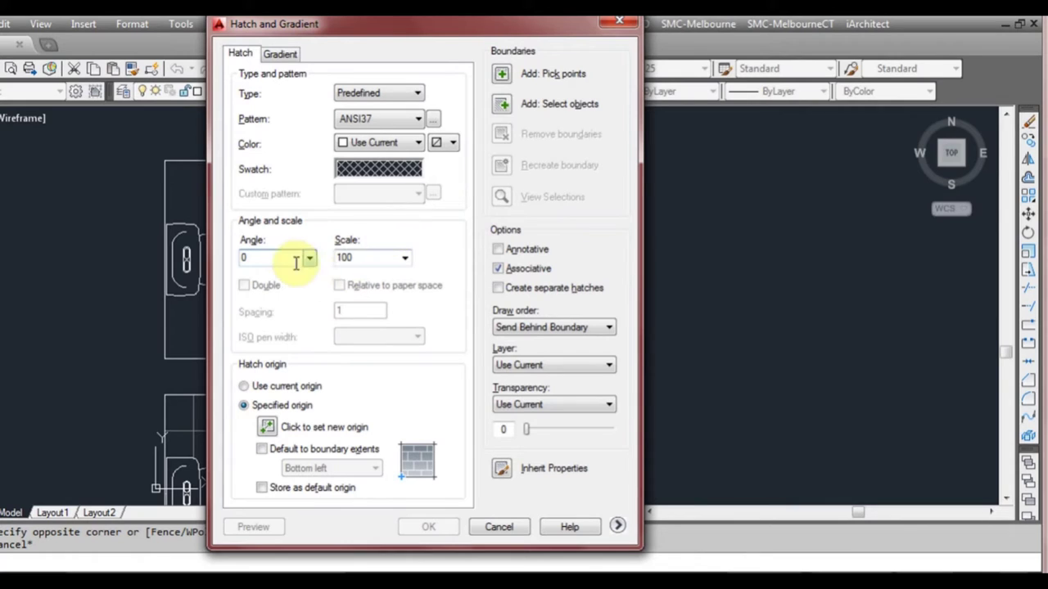
pyautogui.click(353, 260)
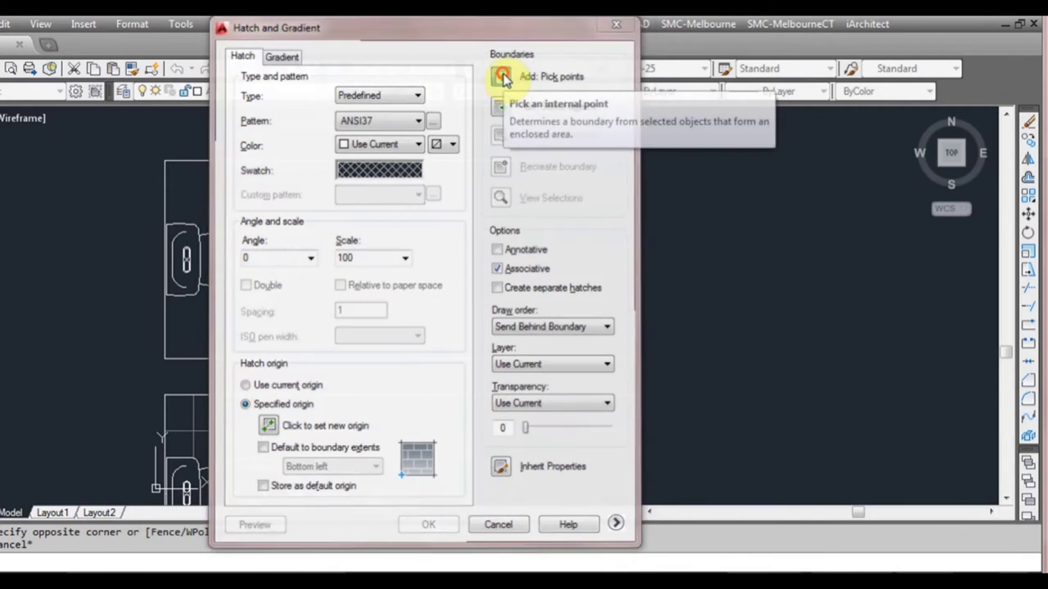
pyautogui.click(502, 75)
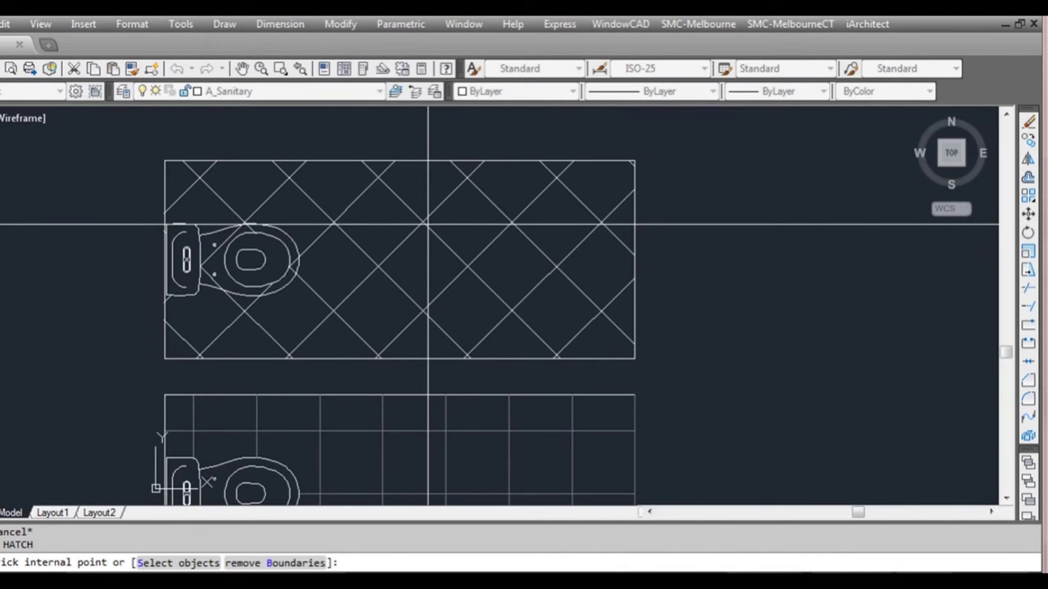
pyautogui.click(427, 224)
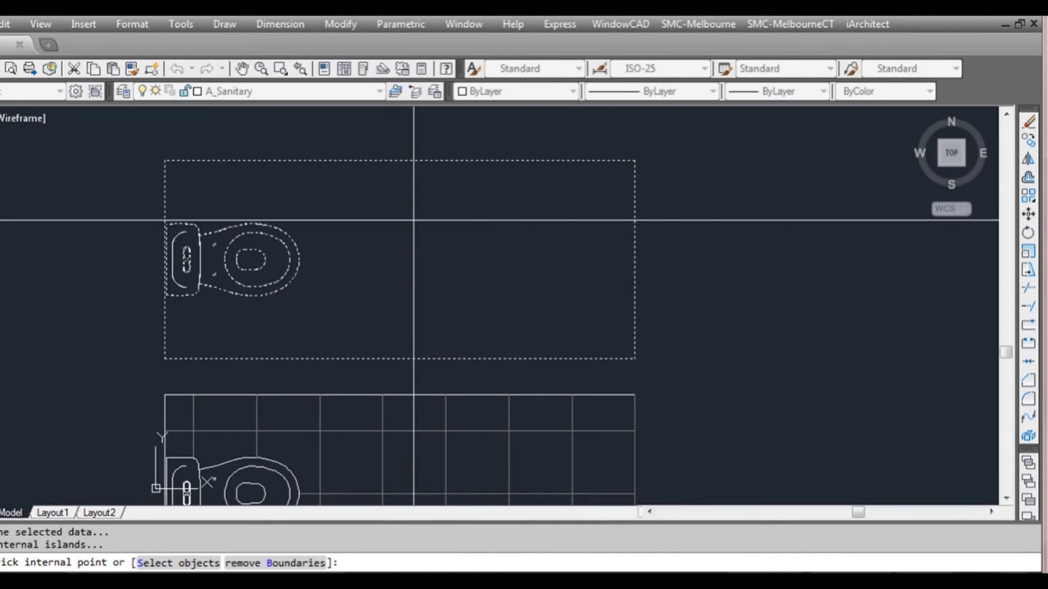
pyautogui.press('Return')
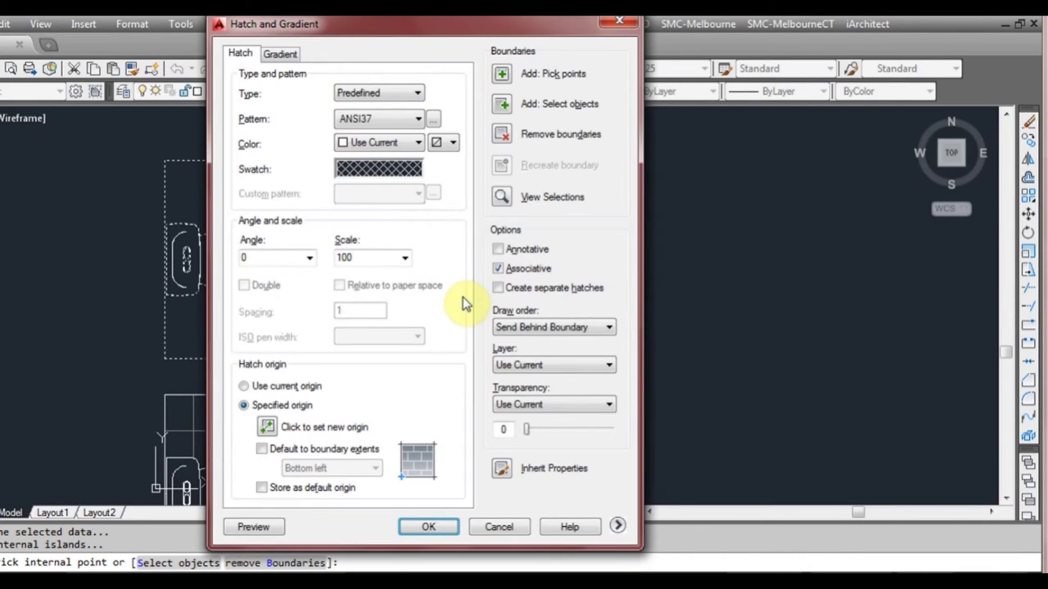
pyautogui.click(430, 528)
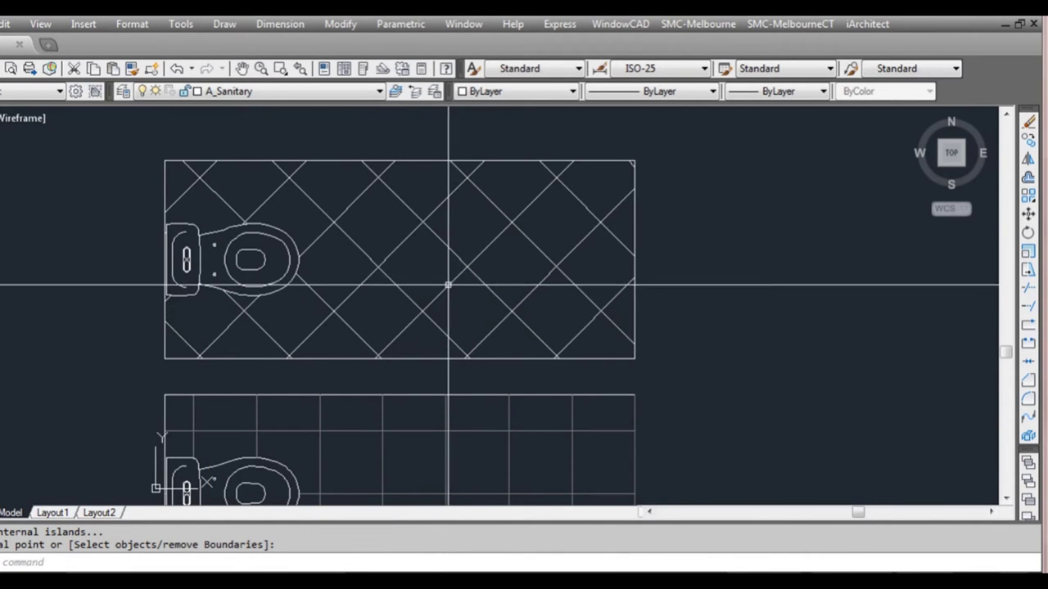
# Edit the upper room's hatch and set its angle to 45 so the tiles run parallel to the walls
pyautogui.click(448, 285)
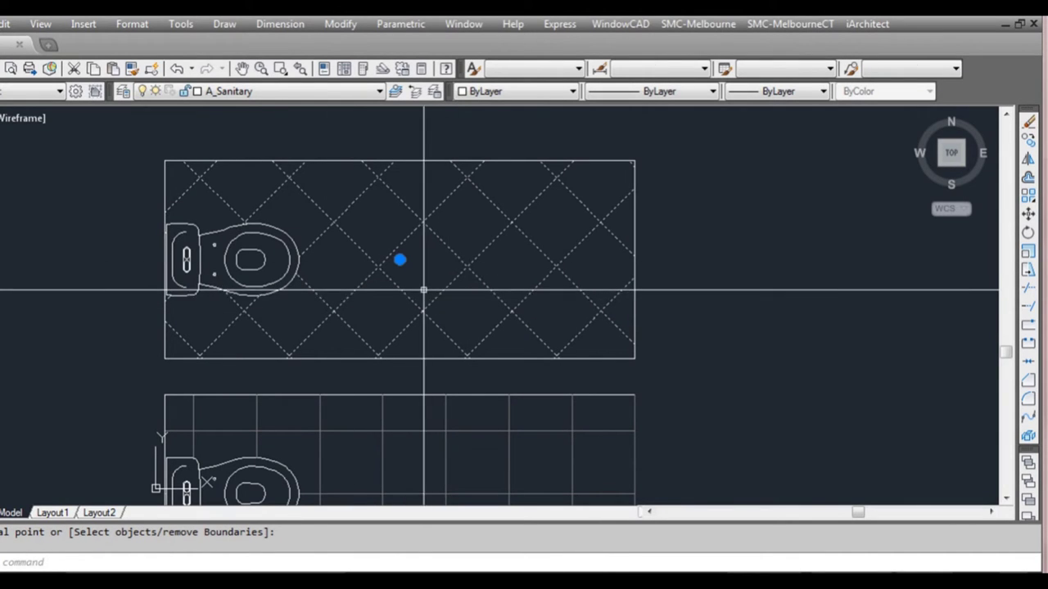
pyautogui.click(468, 285)
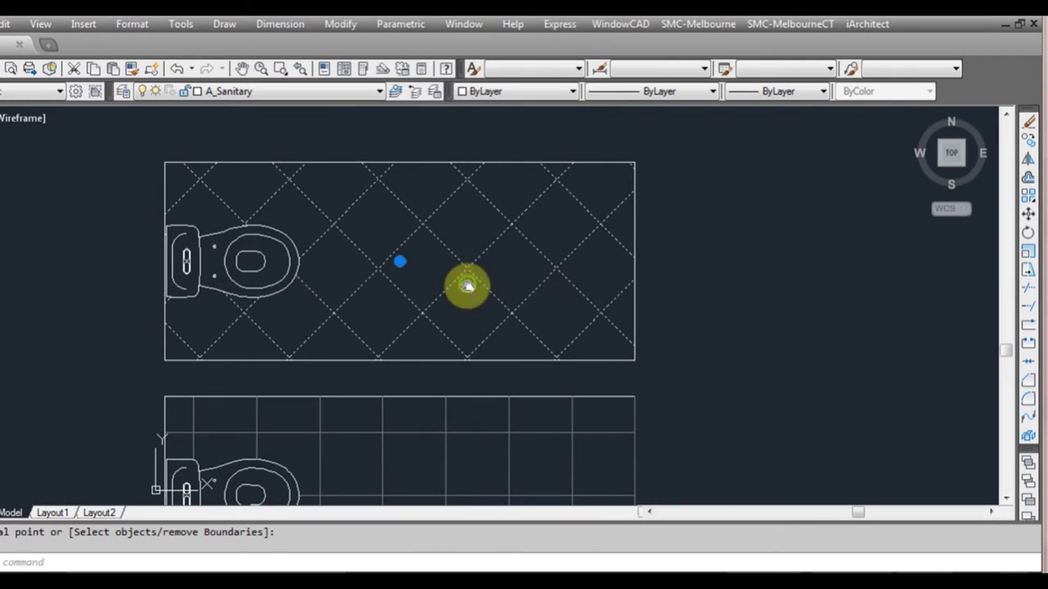
pyautogui.scroll(-2, 461, 291)
pyautogui.moveTo(461, 295); pyautogui.dragTo(443, 284, button='middle')
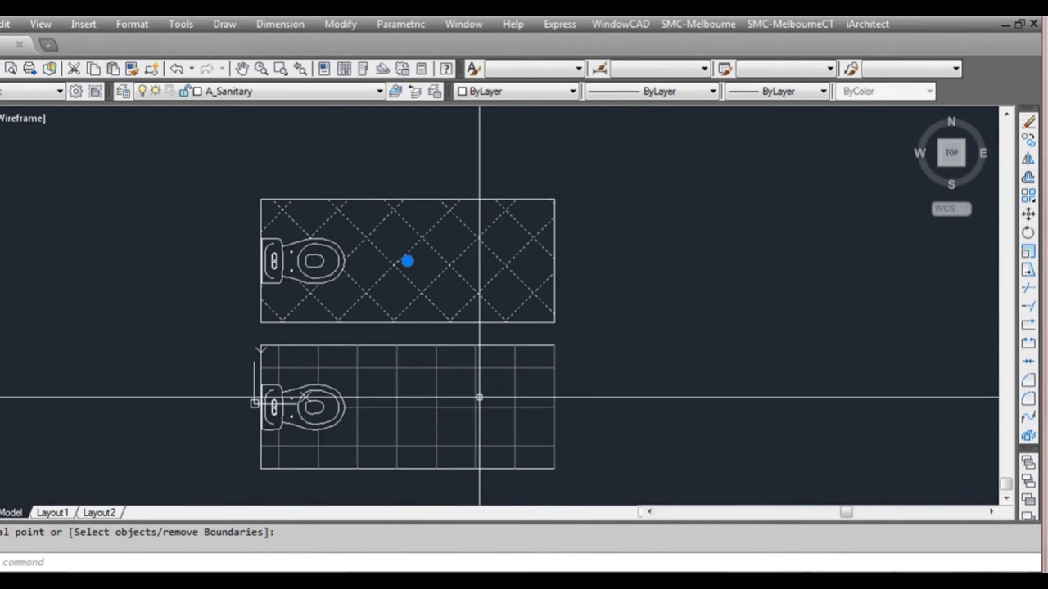
pyautogui.scroll(3, 437, 280)
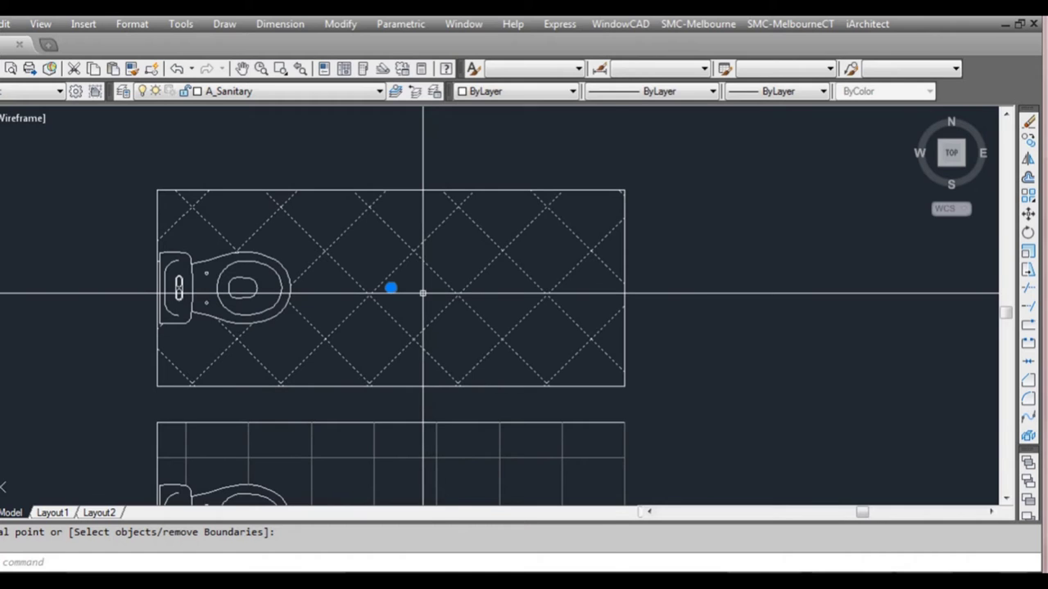
pyautogui.rightClick(422, 293)
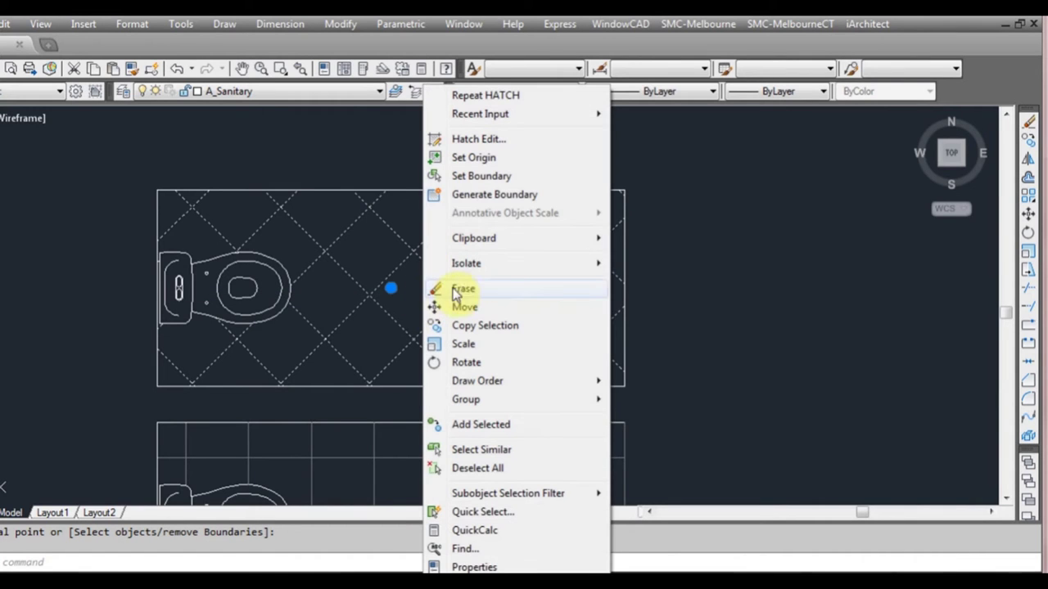
pyautogui.click(514, 140)
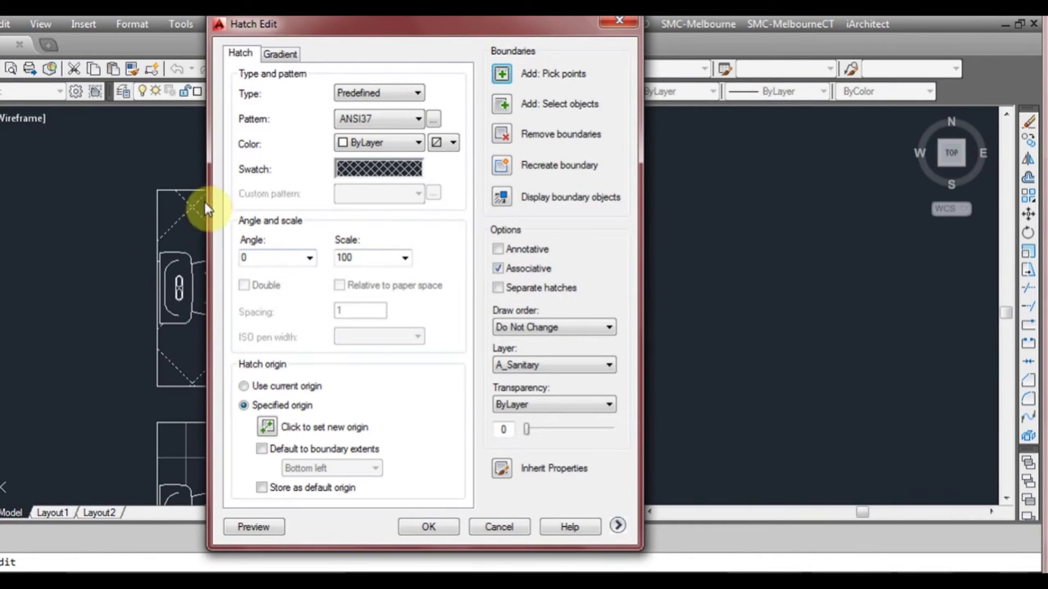
pyautogui.moveTo(354, 26); pyautogui.dragTo(564, 25)
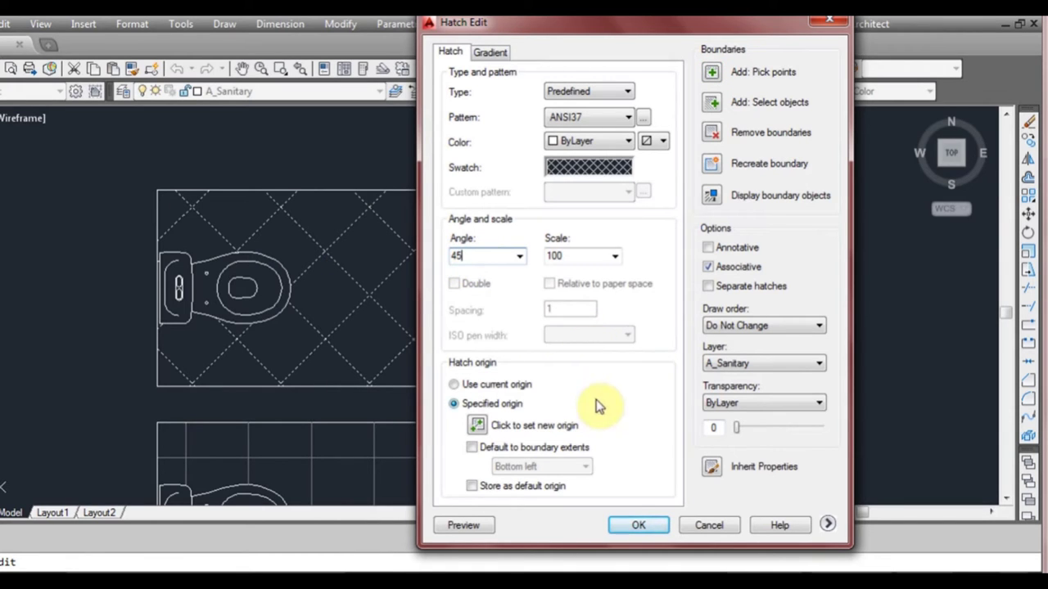
pyautogui.click(637, 526)
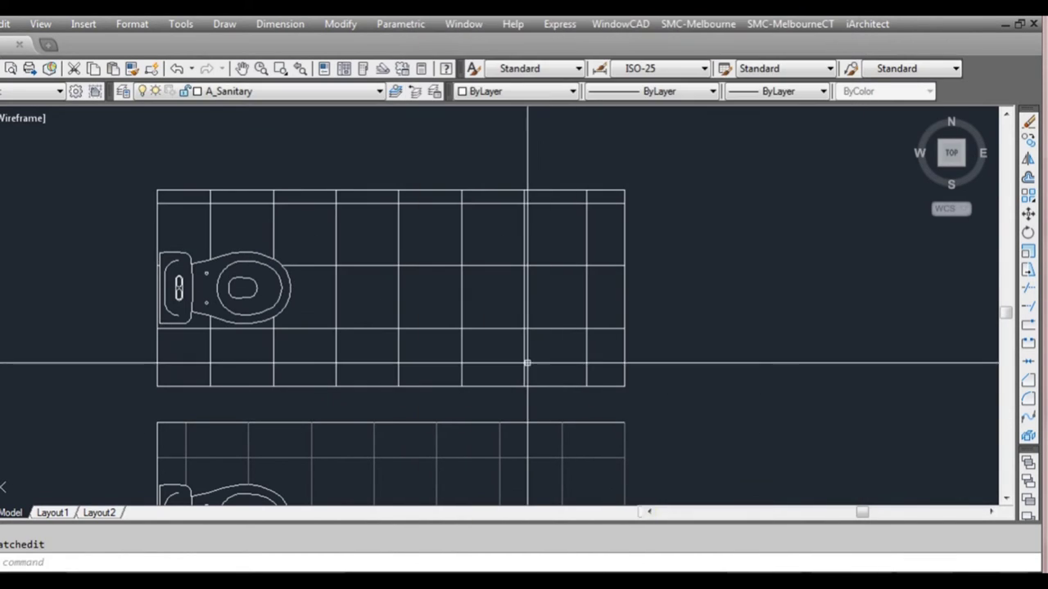
# Set the upper room's hatch origin to the midpoint of the short wall opposite the toilet
pyautogui.moveTo(509, 358)
pyautogui.mouseDown(button='middle')
pyautogui.moveTo(486, 303)
pyautogui.moveTo(507, 319)
pyautogui.moveTo(491, 285)
pyautogui.mouseUp(button='middle')
pyautogui.scroll(-3, 488, 284)
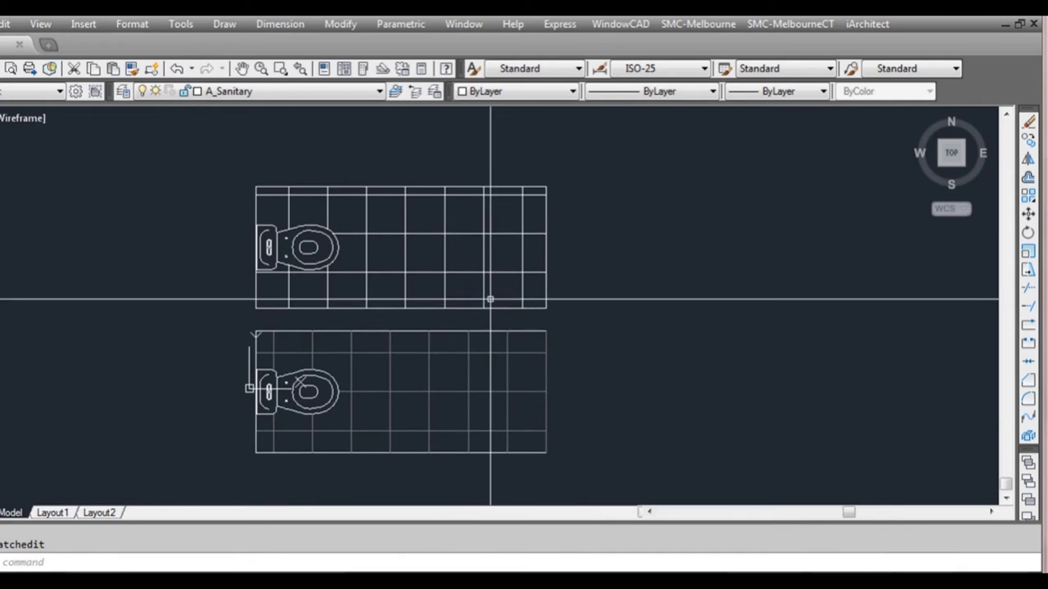
pyautogui.scroll(3, 488, 288)
pyautogui.click(483, 290)
pyautogui.click(468, 287)
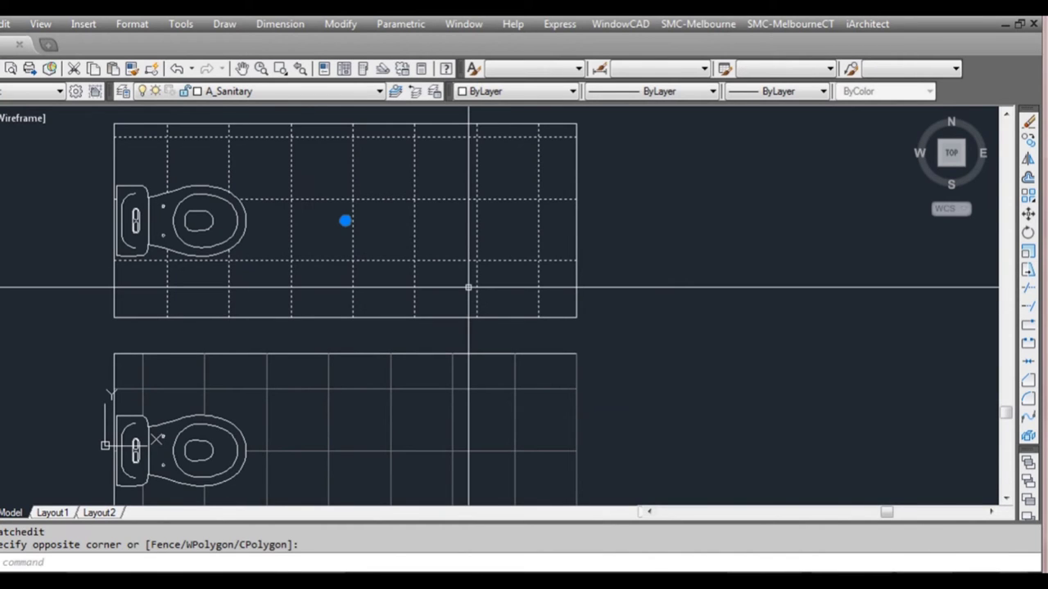
pyautogui.rightClick(468, 288)
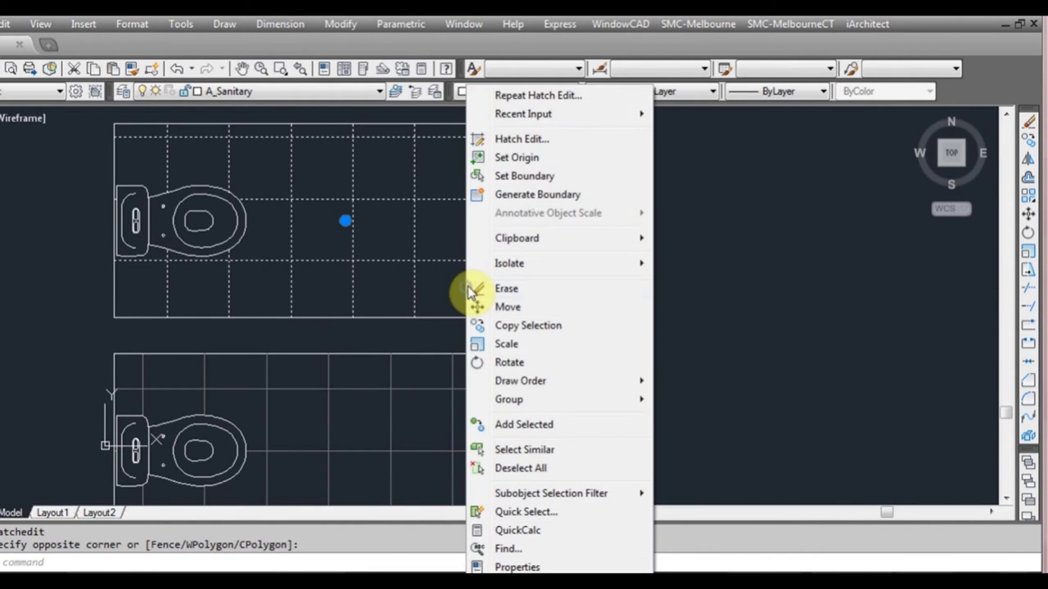
pyautogui.click(510, 143)
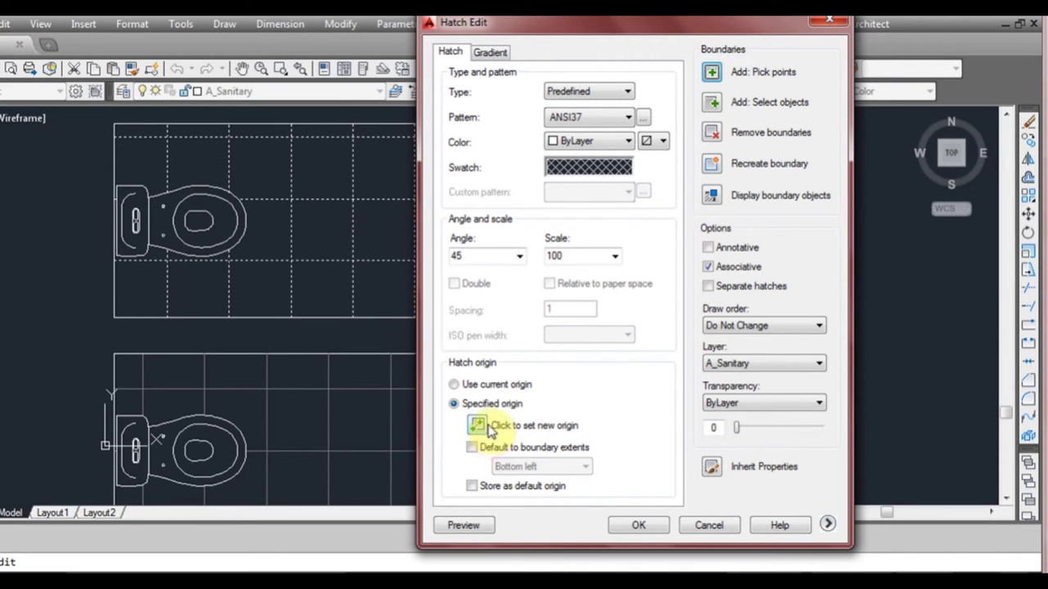
pyautogui.click(498, 384)
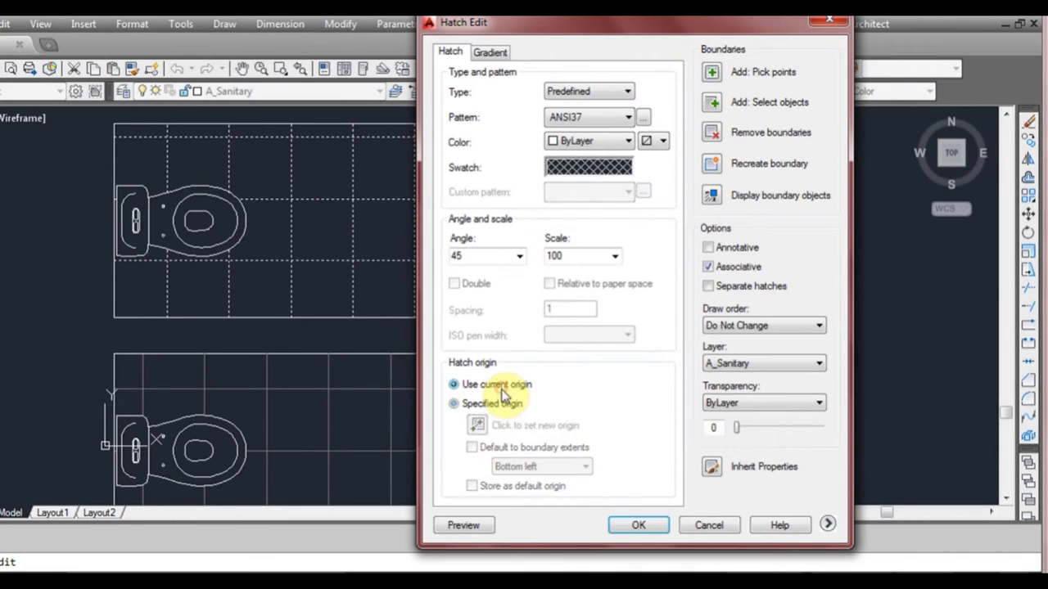
pyautogui.click(504, 409)
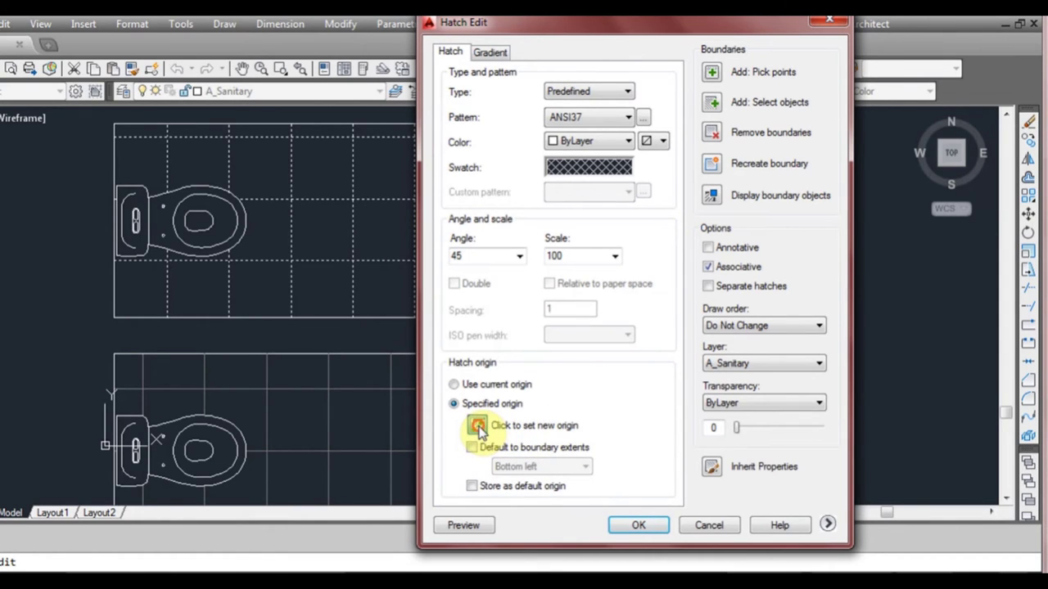
pyautogui.click(478, 426)
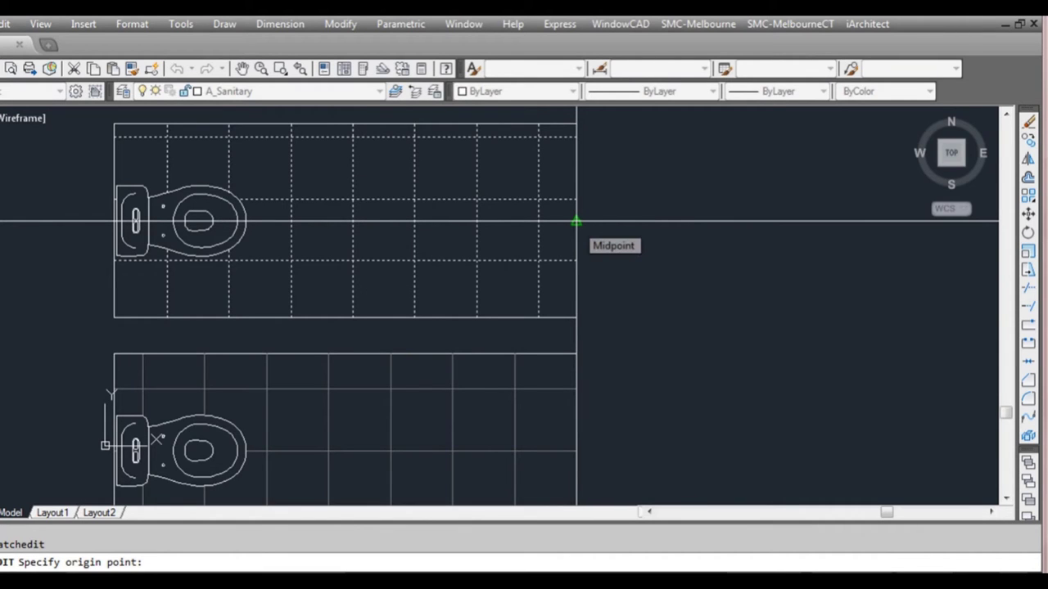
pyautogui.click(576, 221)
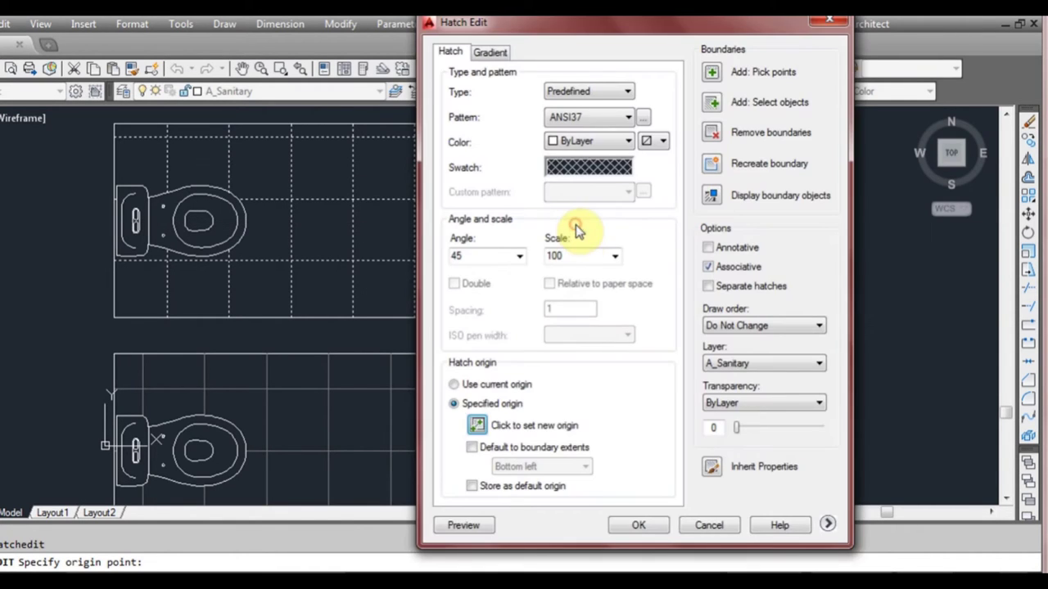
pyautogui.click(643, 525)
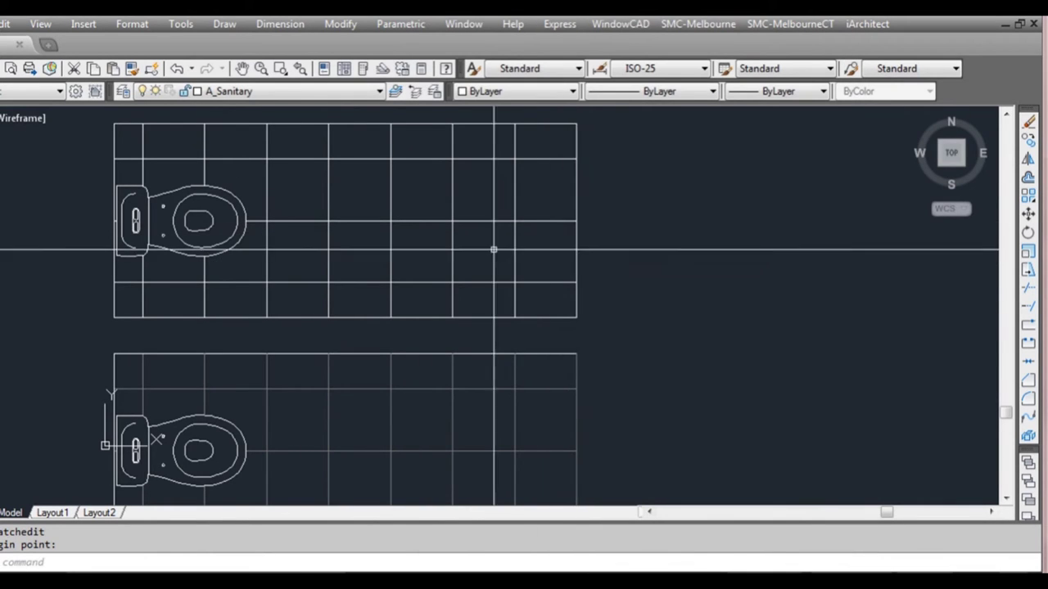
# Change the upper room's hatch color to index color 8
pyautogui.scroll(-2, 447, 334)
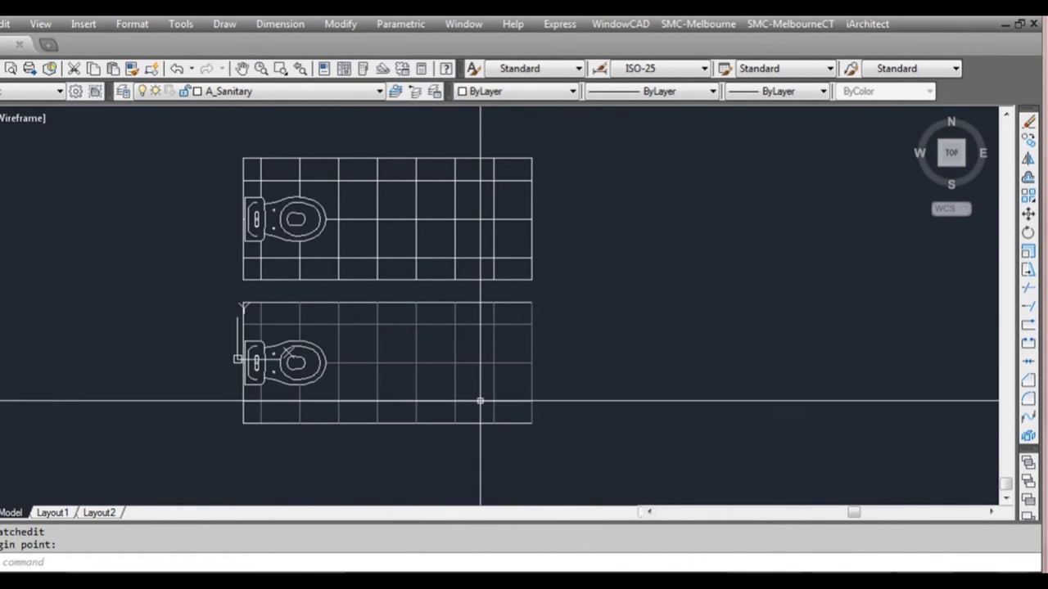
pyautogui.scroll(2, 474, 391)
pyautogui.scroll(-2, 481, 338)
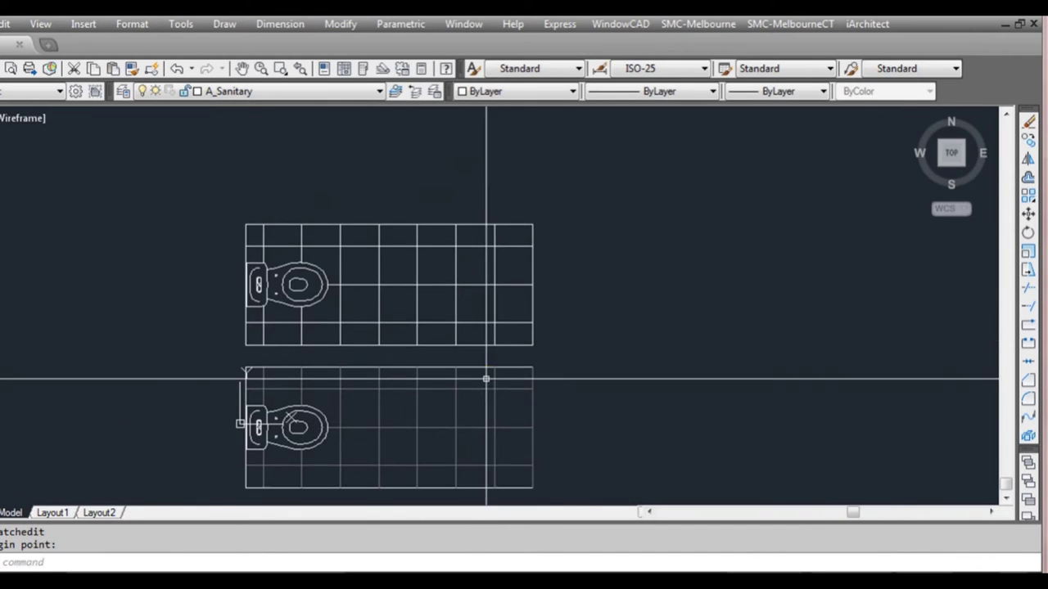
pyautogui.scroll(2, 495, 327)
pyautogui.click(506, 300)
pyautogui.click(462, 302)
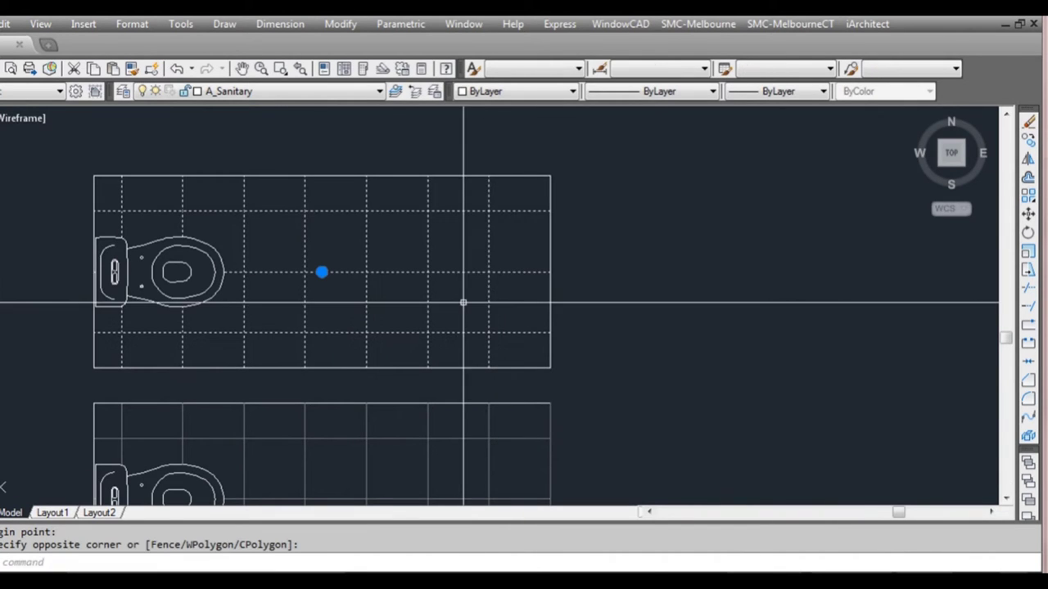
pyautogui.rightClick(464, 305)
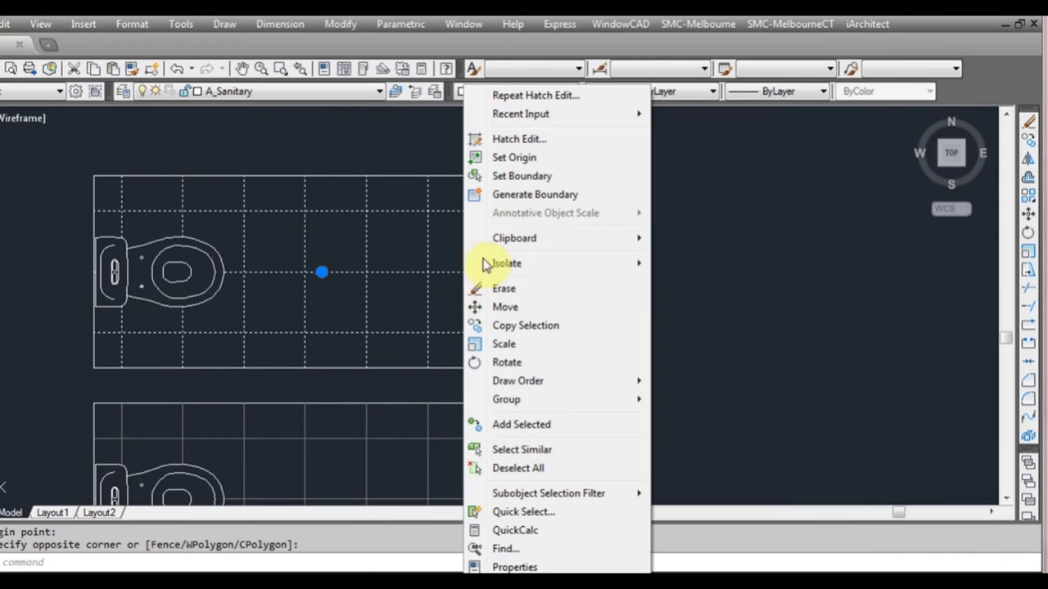
pyautogui.click(536, 140)
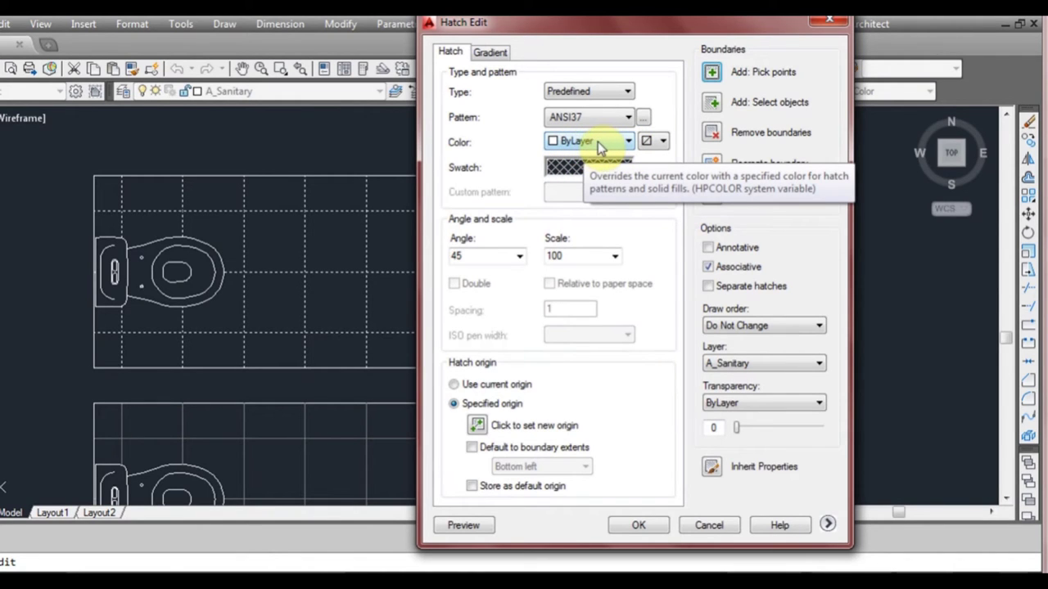
pyautogui.click(627, 144)
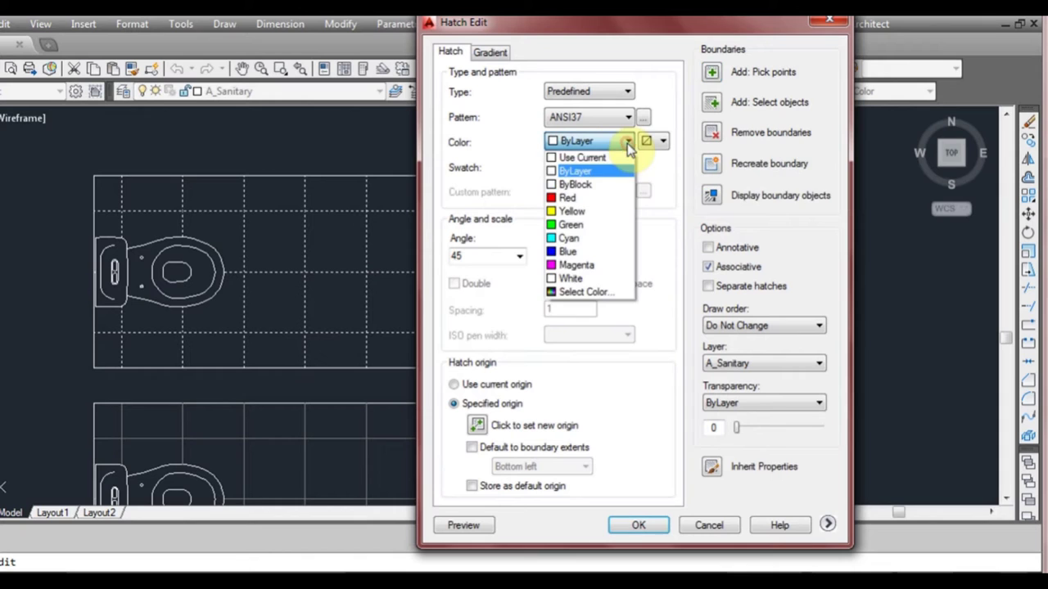
pyautogui.click(600, 292)
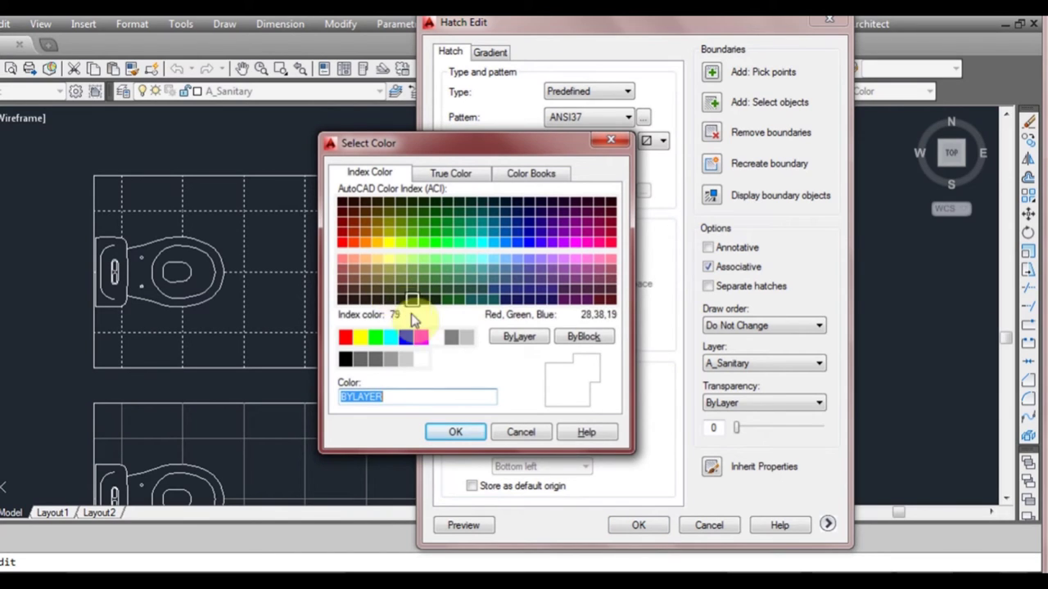
pyautogui.click(451, 339)
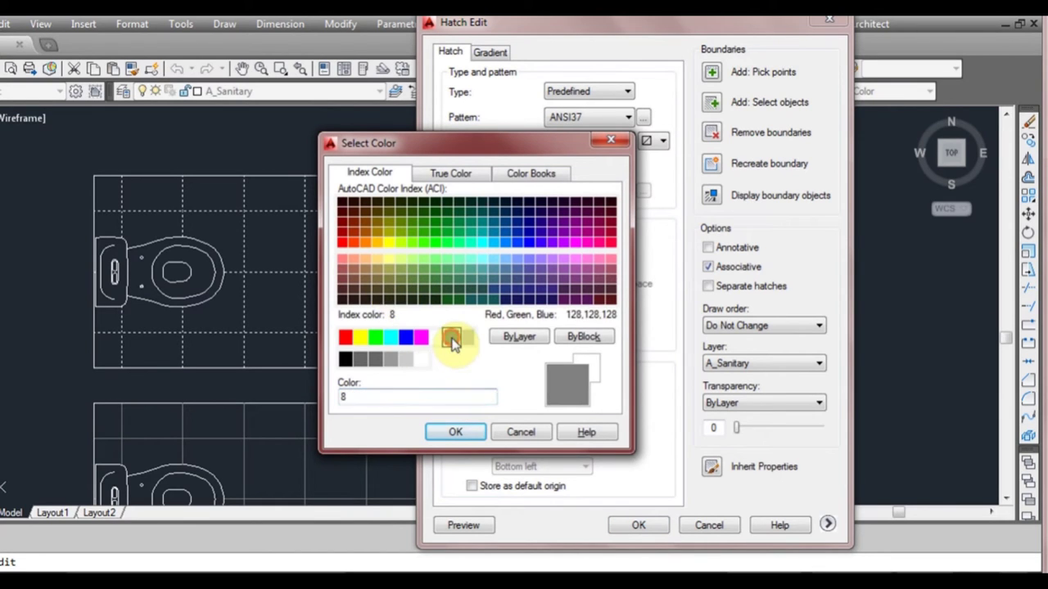
pyautogui.click(460, 433)
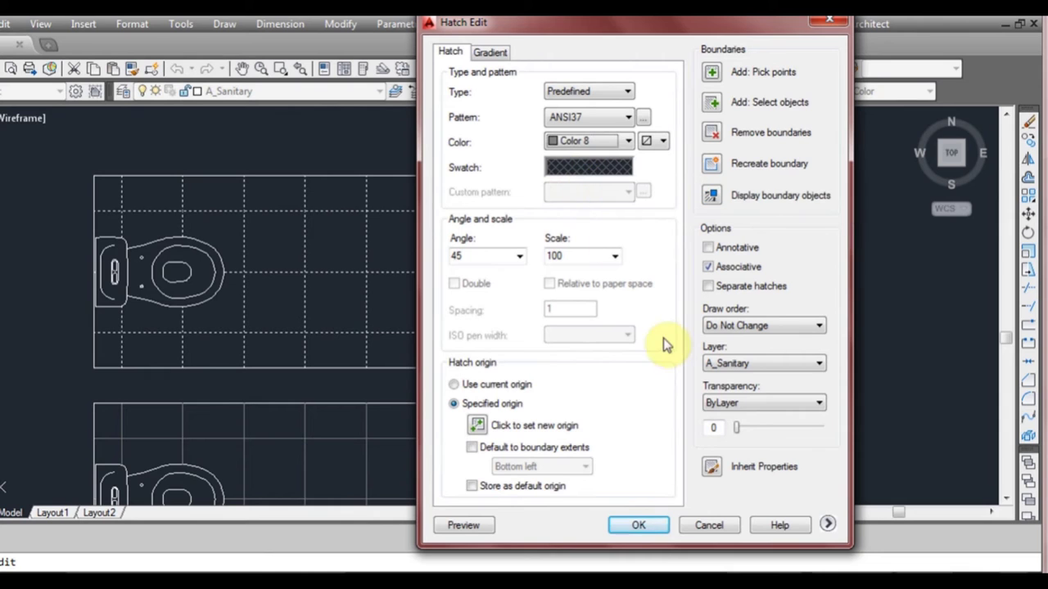
pyautogui.click(639, 526)
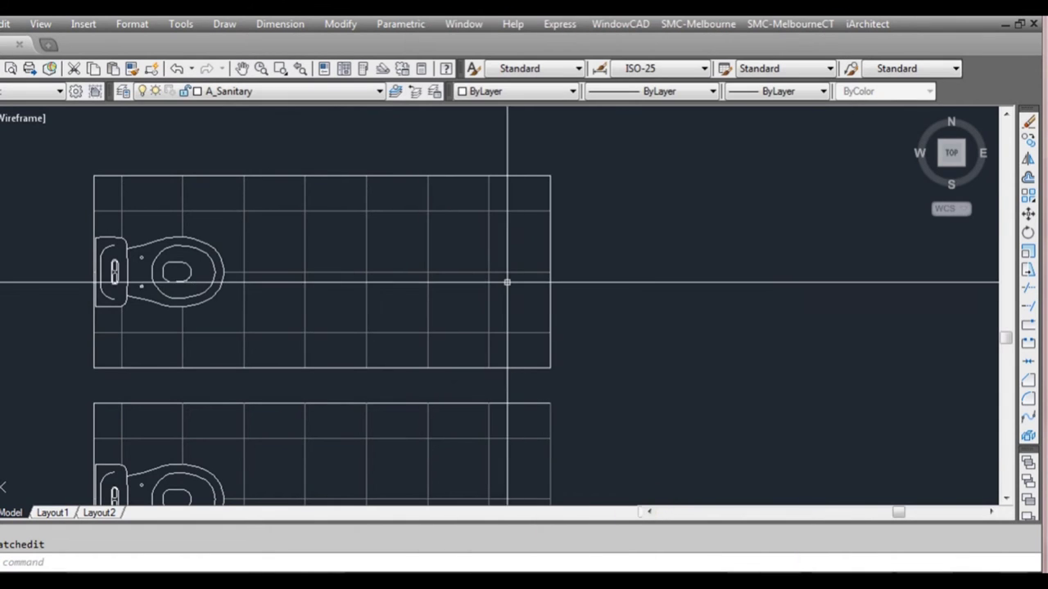
pyautogui.scroll(3, 497, 300)
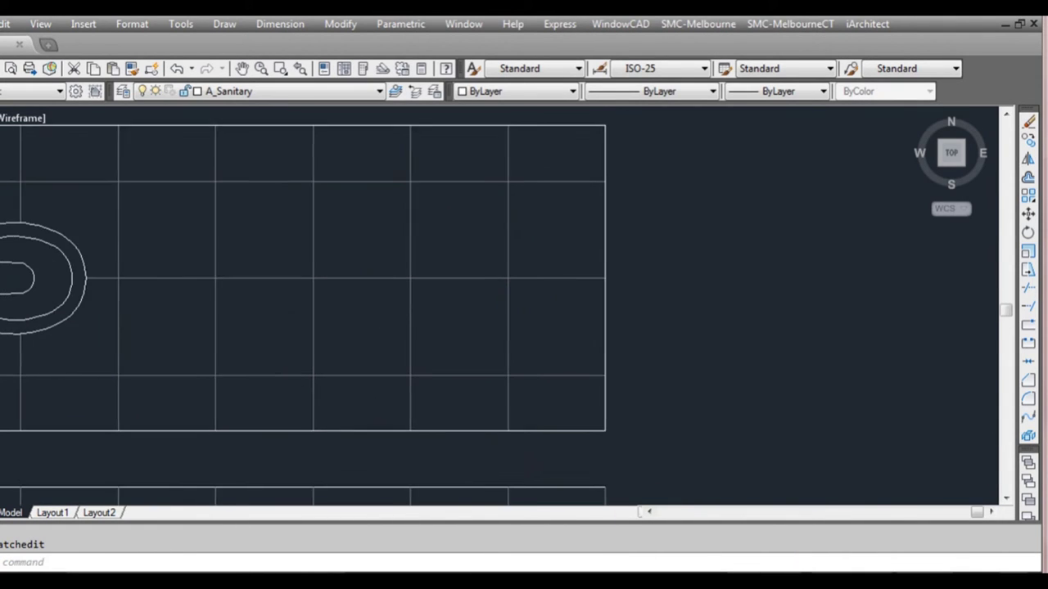
pyautogui.scroll(-5, 535, 311)
pyautogui.scroll(2, 536, 311)
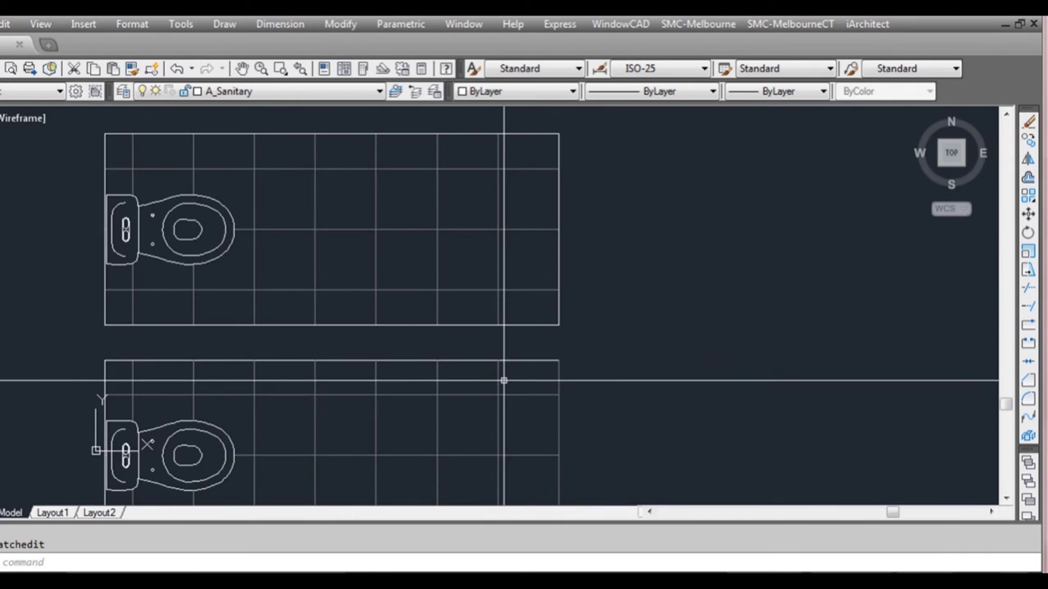
# Try yellow as the color of the upper room's hatch and return it to Color 8
pyautogui.moveTo(502, 304); pyautogui.dragTo(534, 354, button='middle')
pyautogui.click(529, 310)
pyautogui.click(495, 309)
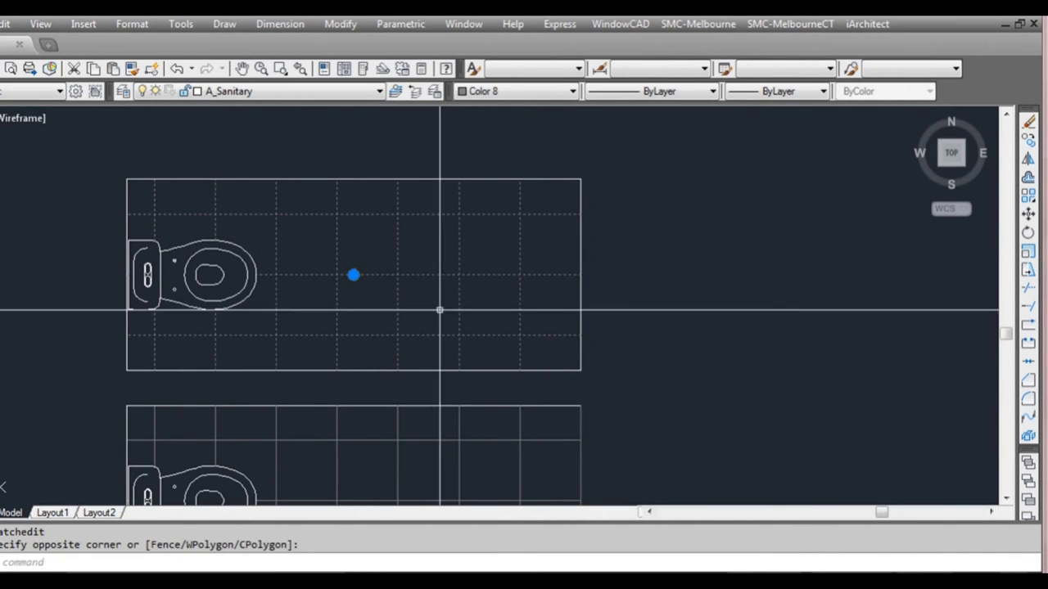
pyautogui.click(528, 97)
pyautogui.click(519, 135)
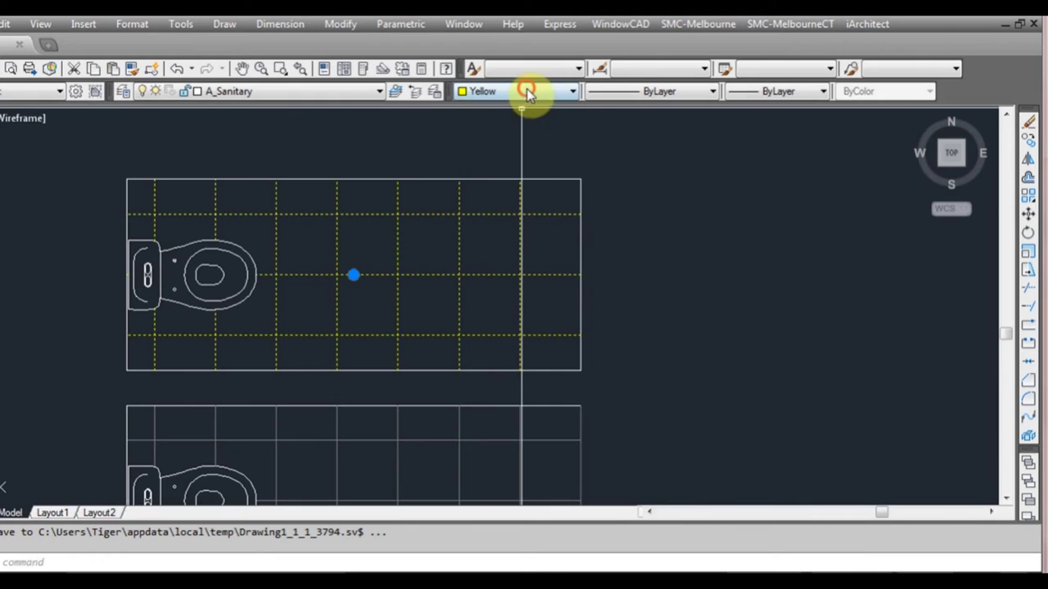
pyautogui.click(529, 95)
pyautogui.click(528, 215)
# Try ByBlock as the upper room's hatch color and set it back to Color 8
pyautogui.click(513, 95)
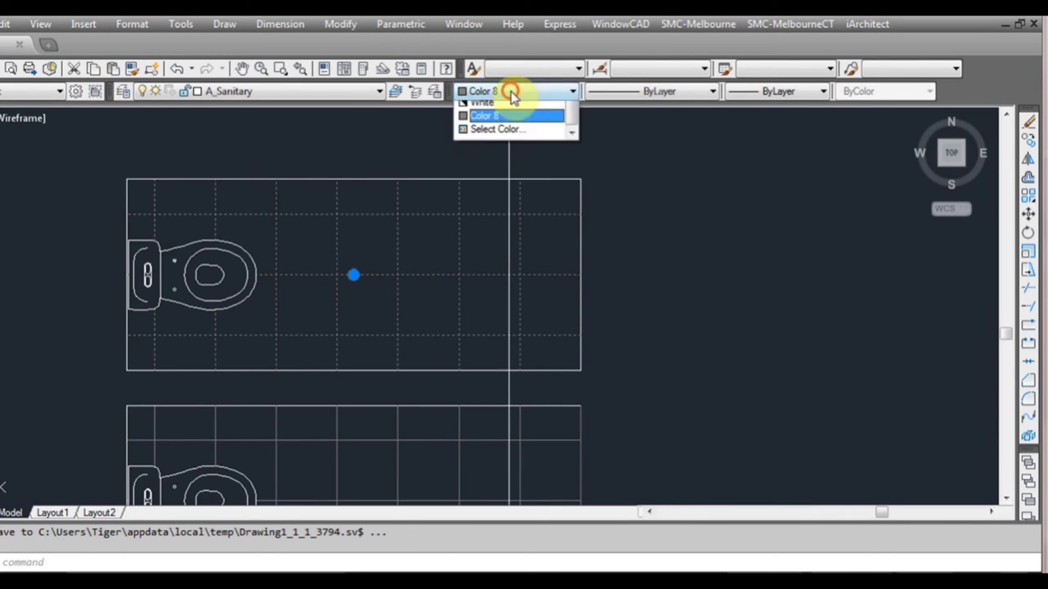
pyautogui.click(516, 110)
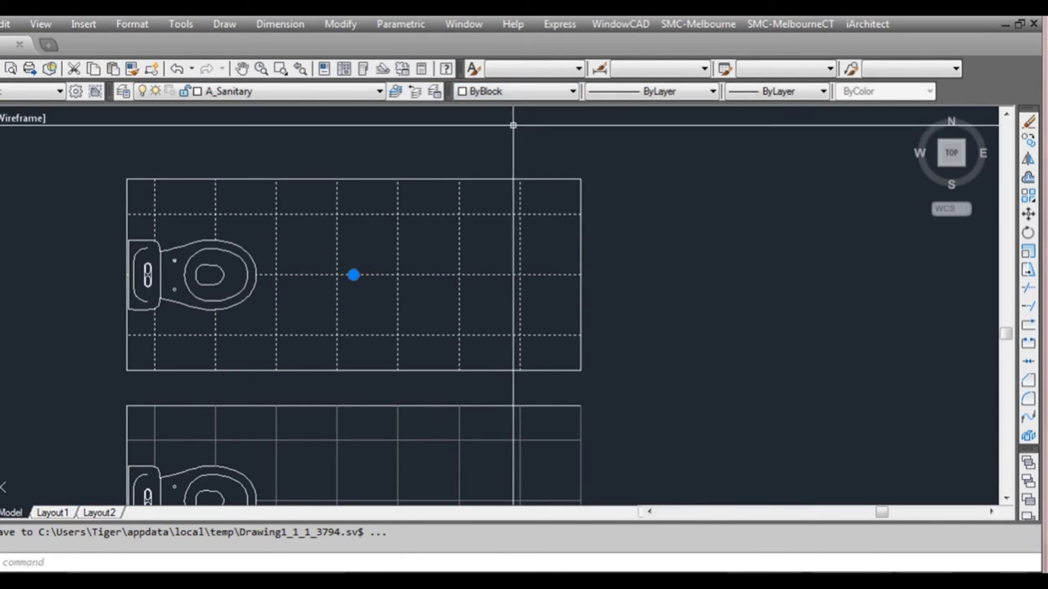
pyautogui.click(519, 93)
pyautogui.click(519, 216)
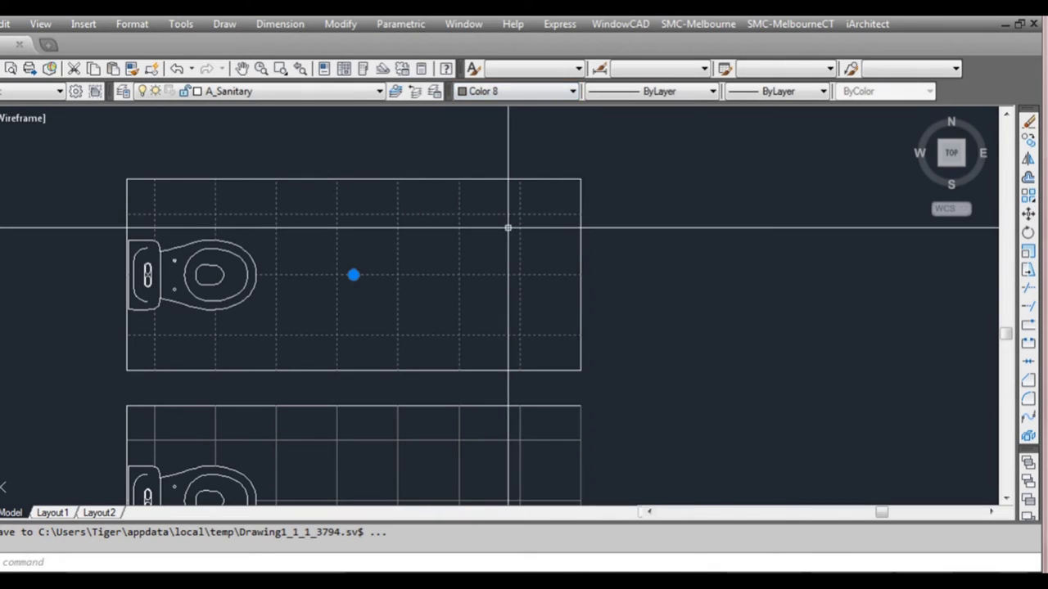
# Review the upper room hatch's settings in Hatch Edit and leave without making changes
pyautogui.rightClick(509, 235)
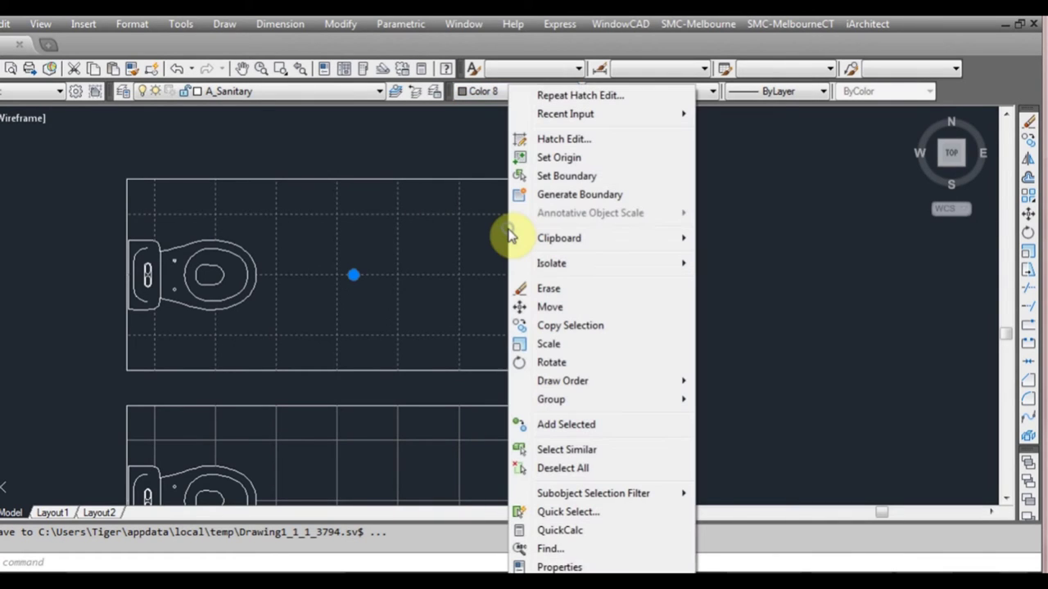
pyautogui.click(564, 139)
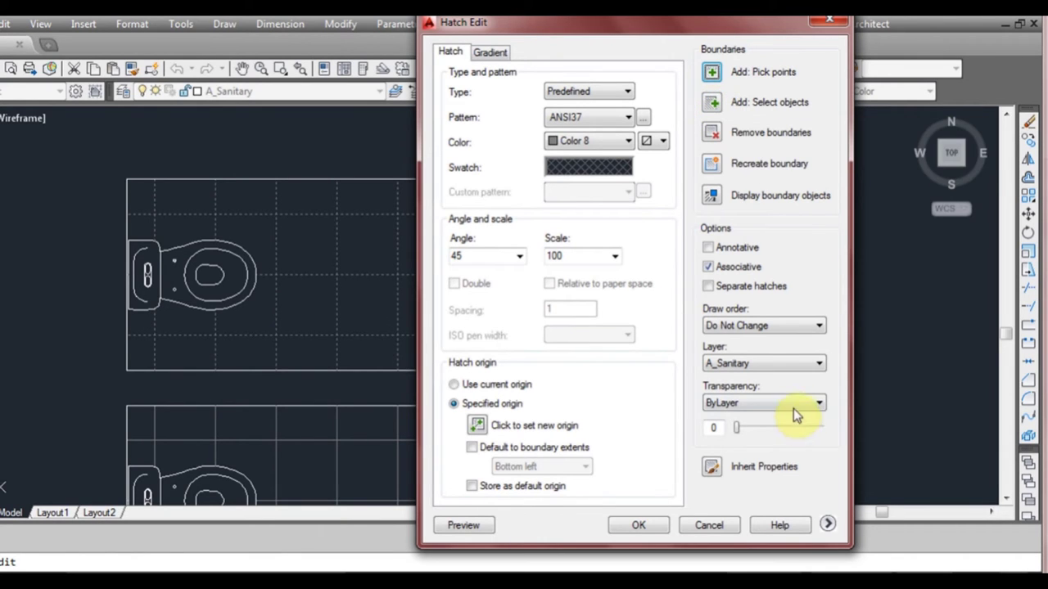
pyautogui.click(721, 526)
# Turn Ortho off and draw a closed irregular polyline, notched on the side facing the rooms, beside the two rooms
pyautogui.moveTo(648, 347); pyautogui.dragTo(524, 363, button='middle')
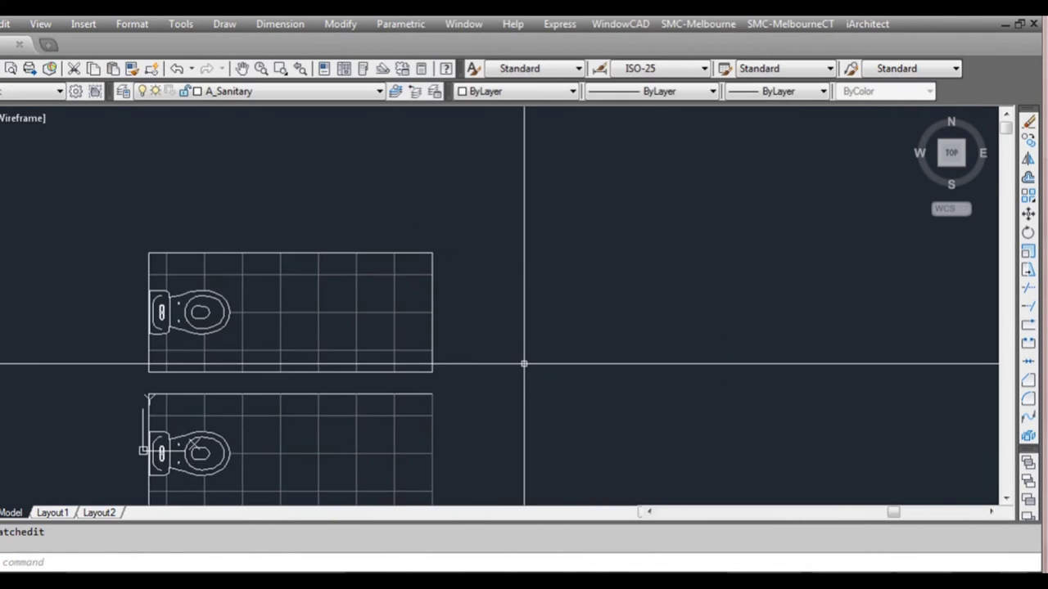
pyautogui.scroll(-2, 532, 360)
pyautogui.moveTo(601, 358); pyautogui.dragTo(548, 363, button='middle')
pyautogui.write('pl')
pyautogui.press('Return')
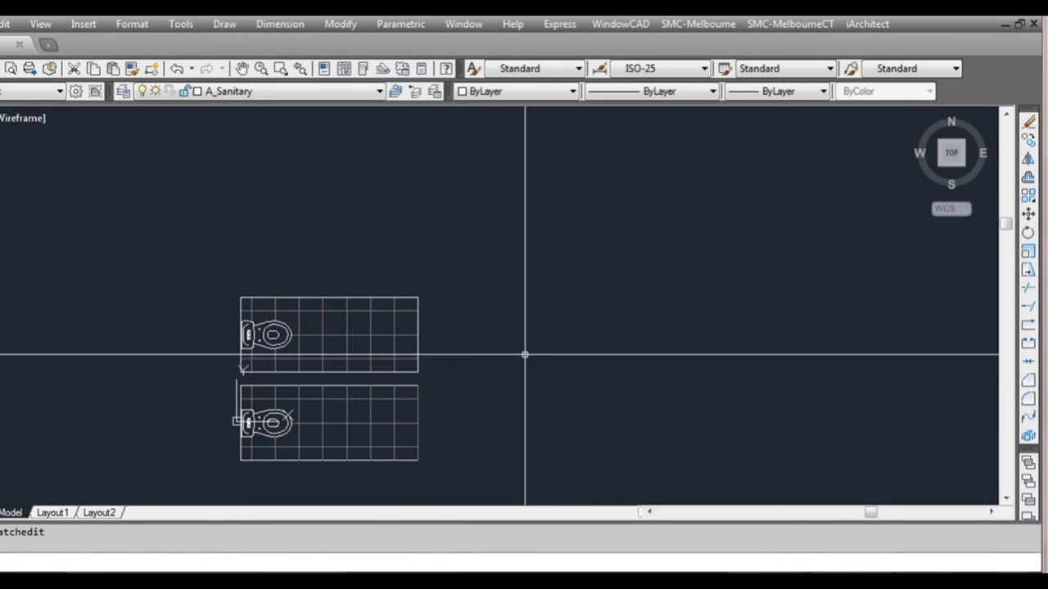
pyautogui.click(473, 348)
pyautogui.press('F8')
pyautogui.click(519, 301)
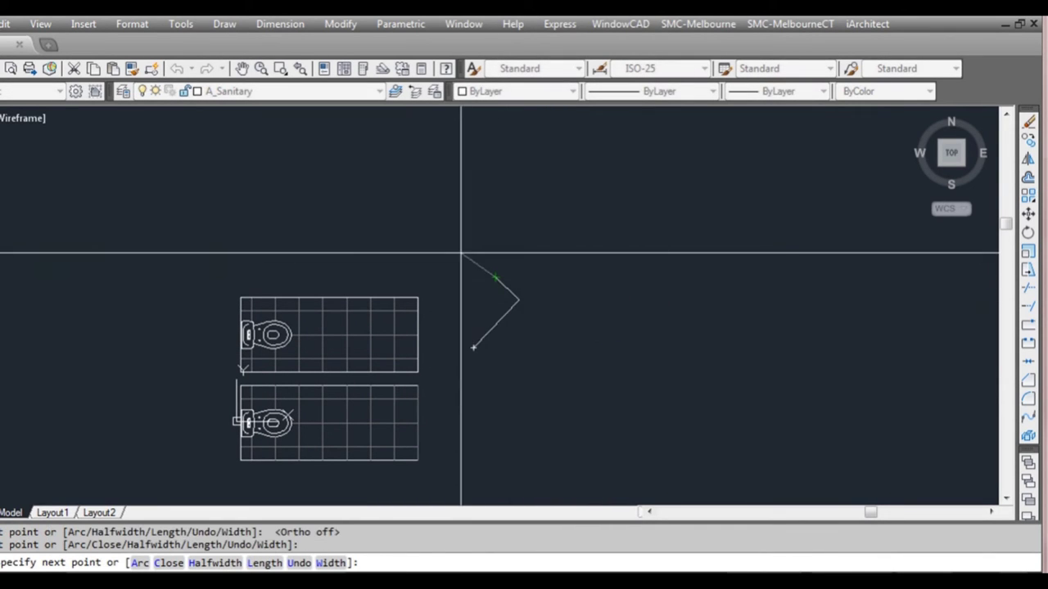
pyautogui.click(463, 245)
pyautogui.click(493, 213)
pyautogui.click(547, 202)
pyautogui.click(621, 202)
pyautogui.click(671, 263)
pyautogui.click(663, 379)
pyautogui.click(601, 422)
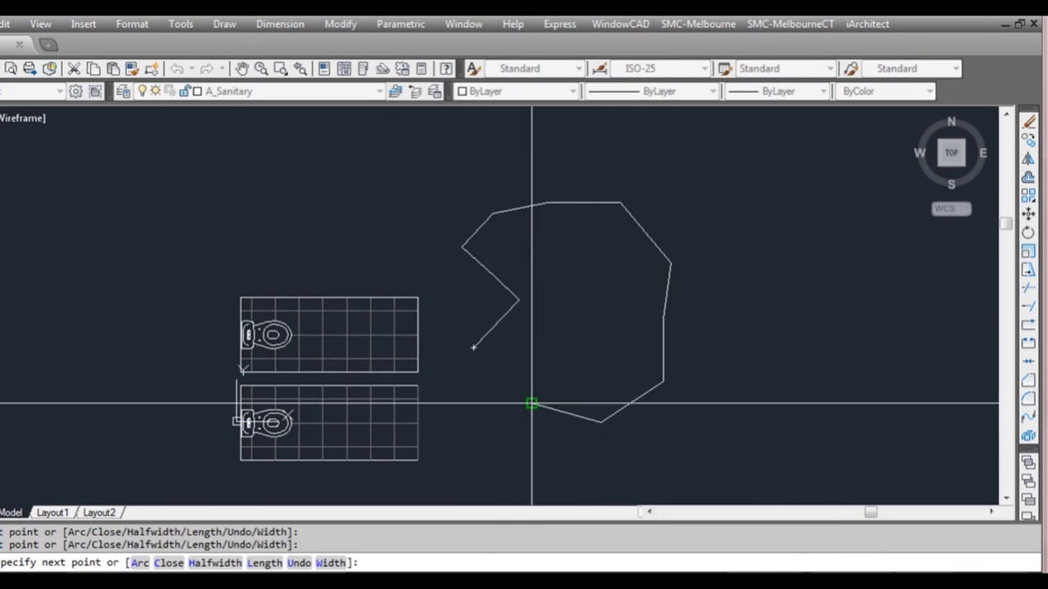
pyautogui.click(473, 381)
pyautogui.click(473, 348)
pyautogui.press('Return')
# Hatch the irregular polyline with ANSI37 at angle 0 and scale 100, selecting the polyline as the boundary object
pyautogui.moveTo(561, 355); pyautogui.dragTo(530, 350, button='middle')
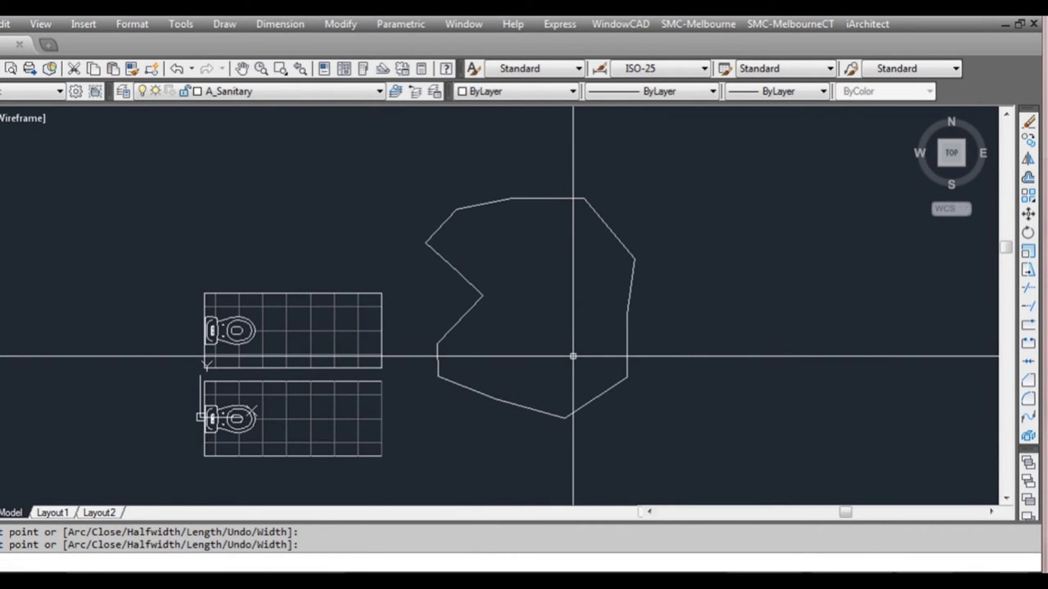
pyautogui.write('h')
pyautogui.press('Return')
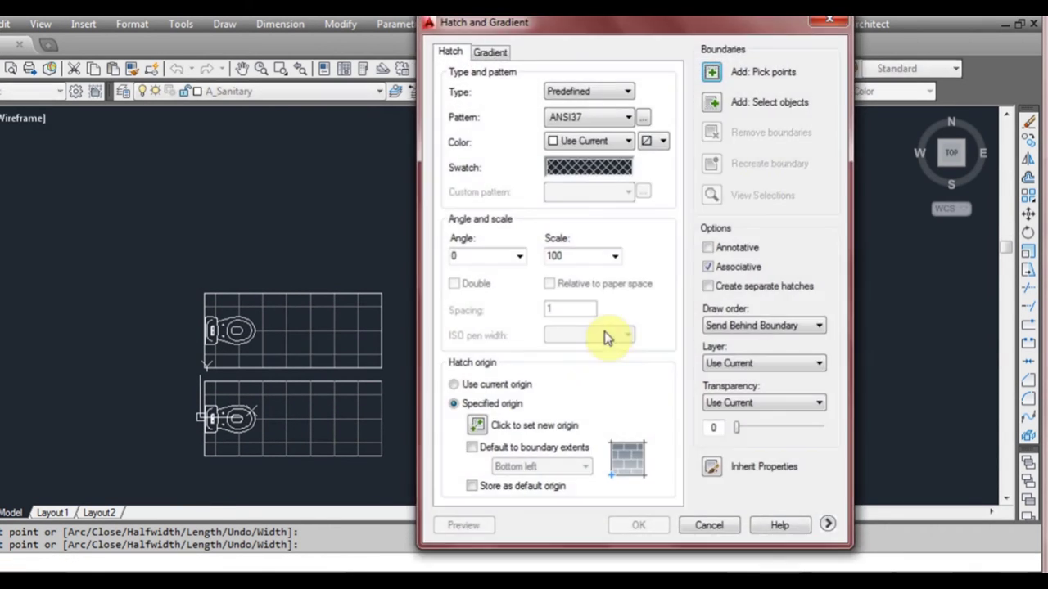
pyautogui.click(711, 105)
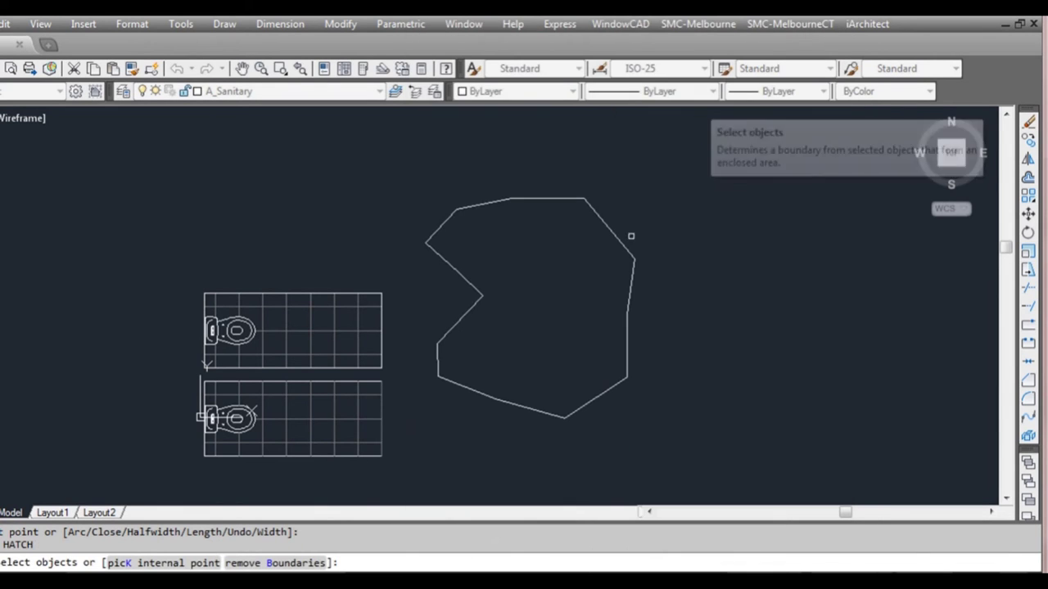
pyautogui.click(618, 241)
pyautogui.press('Return')
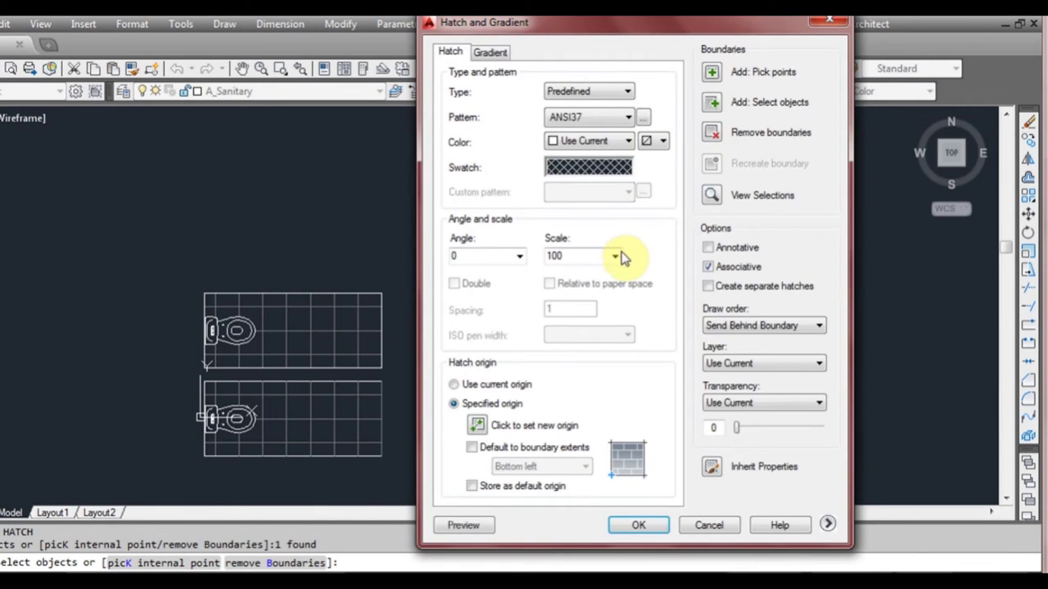
pyautogui.click(603, 526)
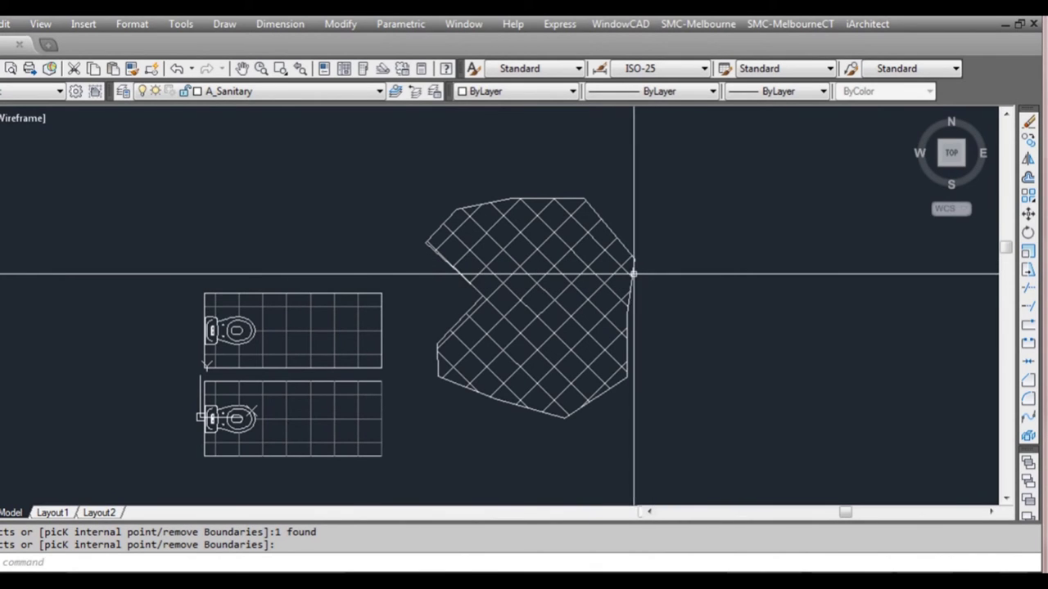
pyautogui.scroll(2, 630, 275)
pyautogui.scroll(-2, 570, 292)
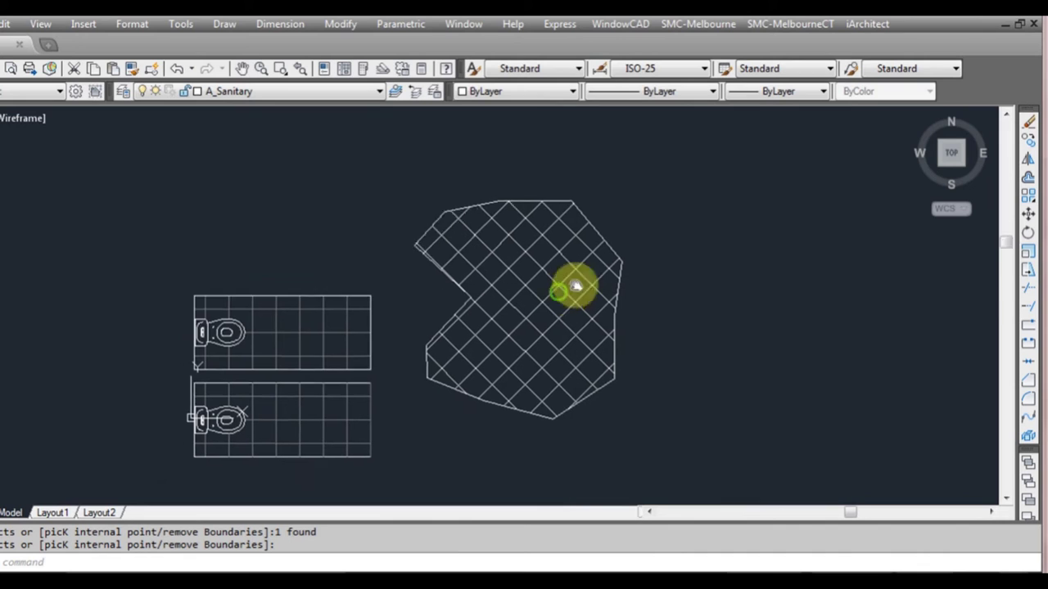
pyautogui.scroll(2, 618, 309)
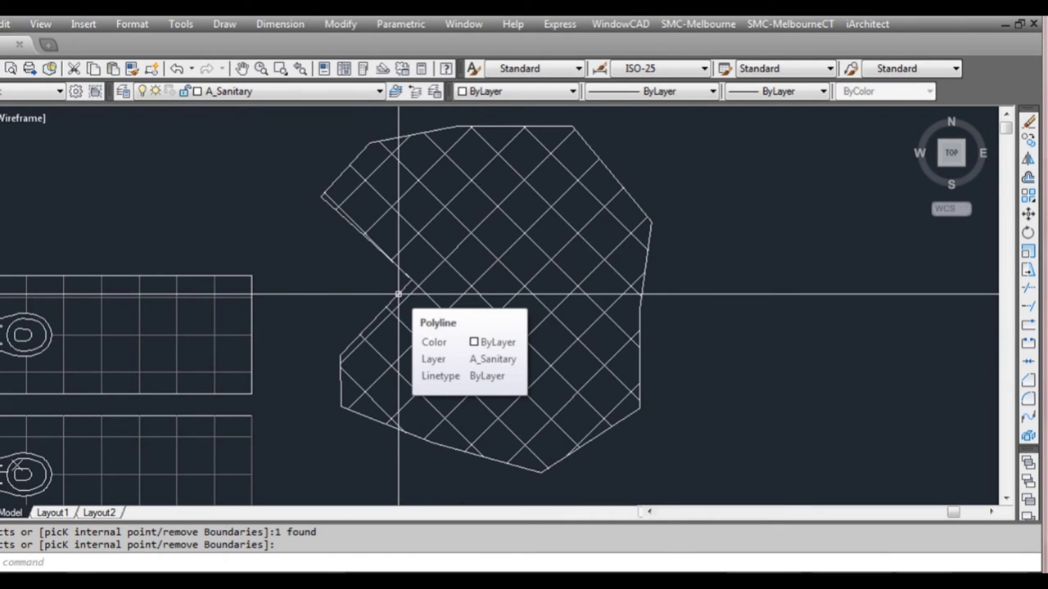
# Delete the hatch inside the irregular polyline, keeping the outline
pyautogui.scroll(-2, 467, 287)
pyautogui.click(475, 281)
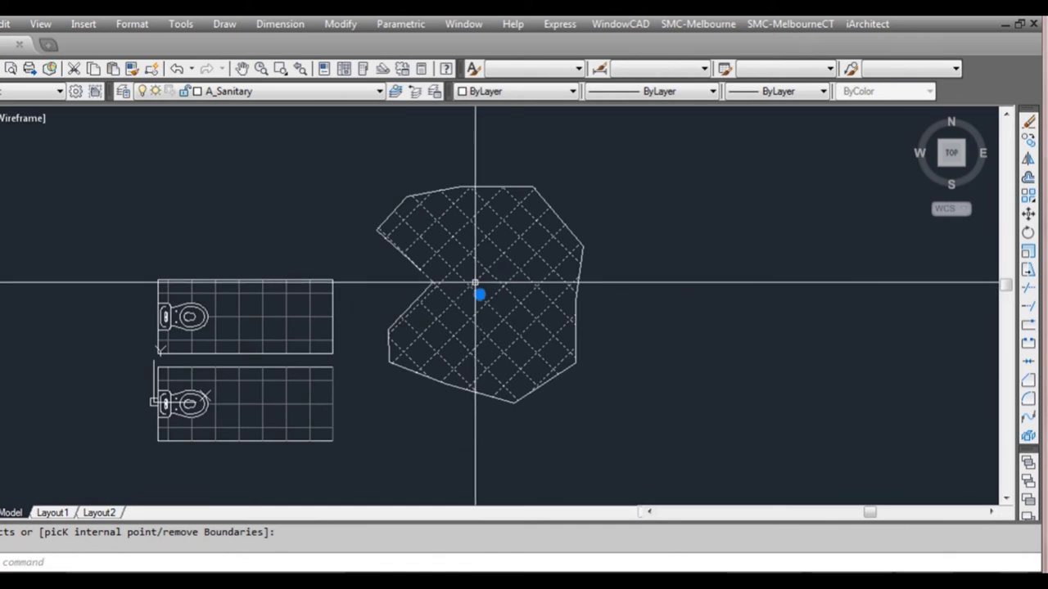
pyautogui.scroll(2, 475, 282)
pyautogui.press('Delete')
pyautogui.scroll(-2, 475, 283)
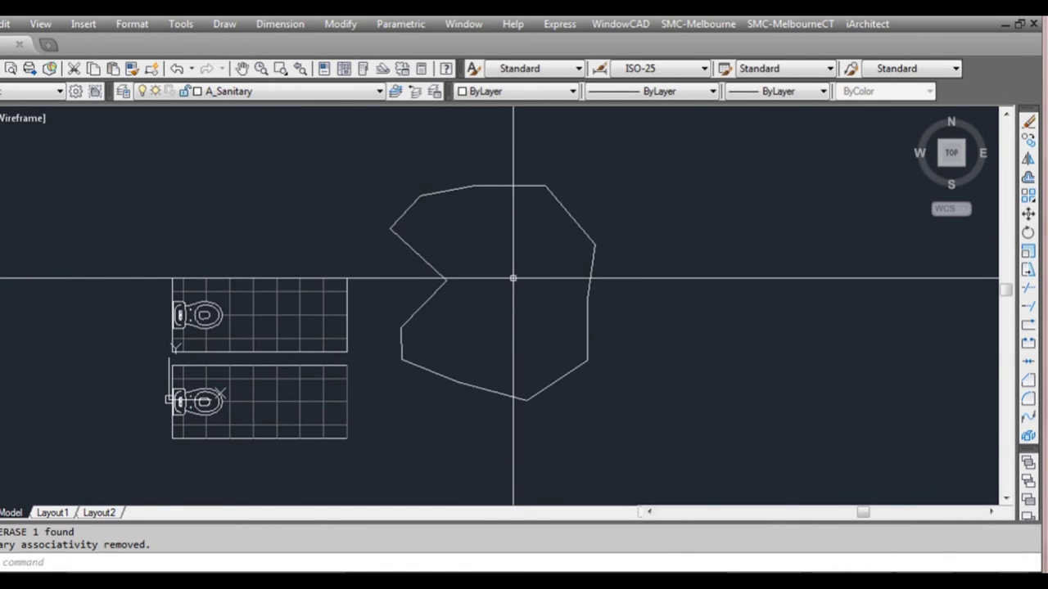
# Draw a circle inside the upper half of the irregular polyline, near its notch
pyautogui.moveTo(508, 283); pyautogui.dragTo(460, 295, button='middle')
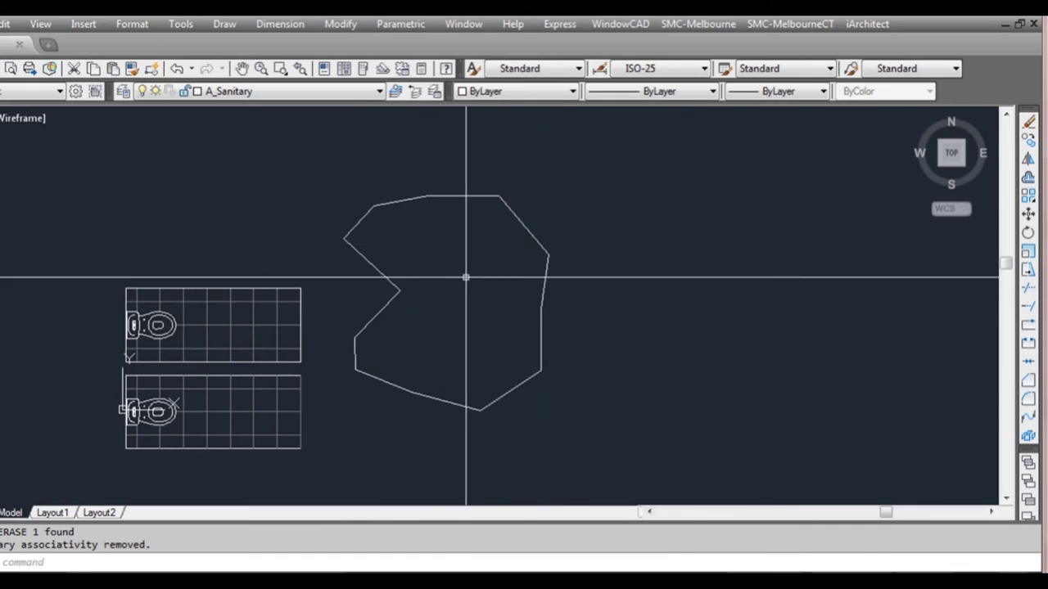
pyautogui.scroll(2, 446, 299)
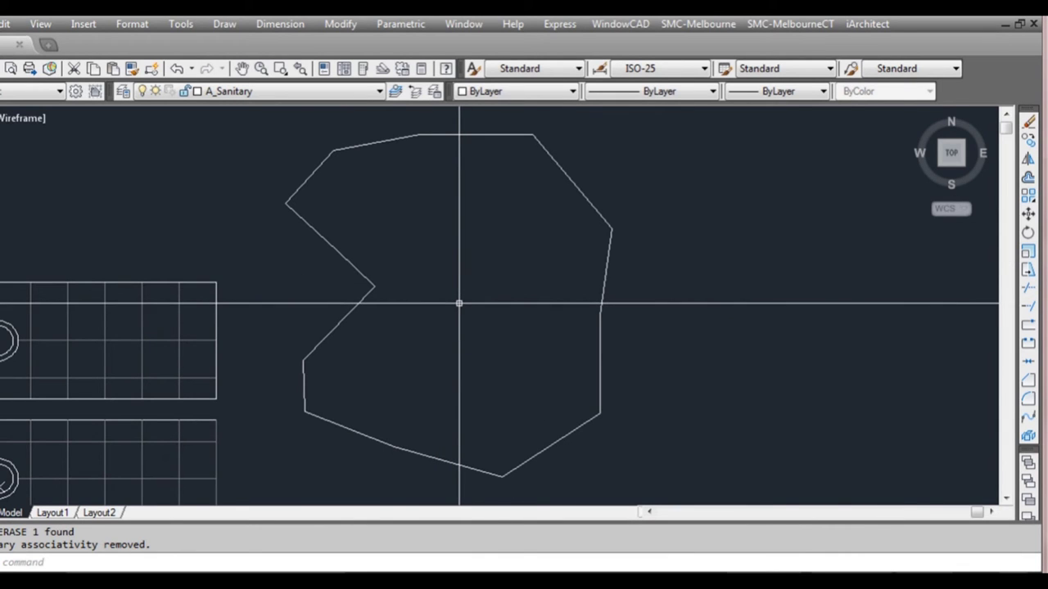
pyautogui.write('c')
pyautogui.press('Return')
pyautogui.click(460, 255)
pyautogui.click(499, 281)
pyautogui.scroll(-2, 516, 293)
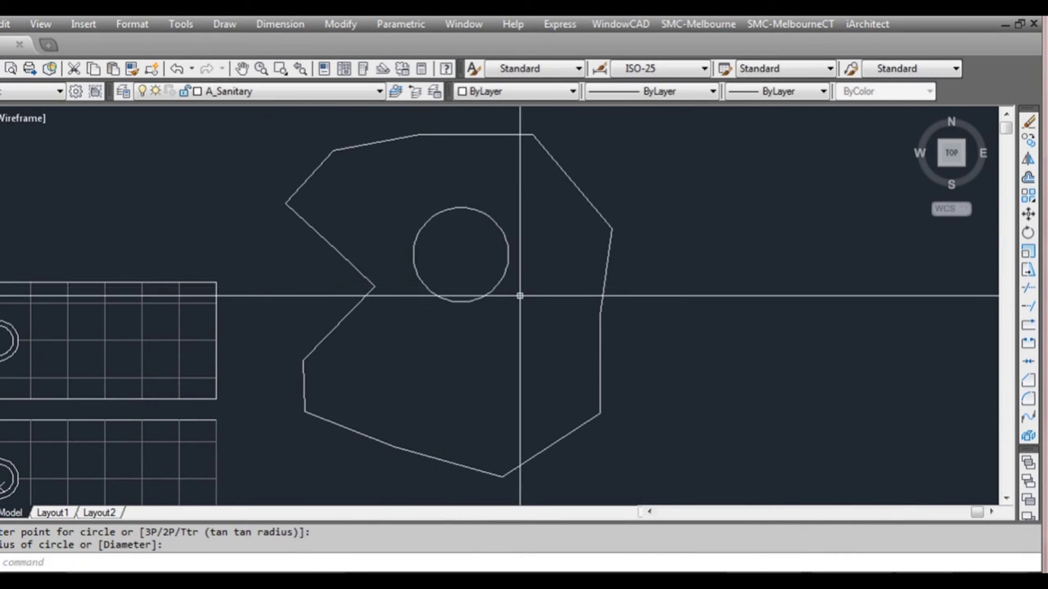
pyautogui.scroll(2, 505, 293)
pyautogui.press('Escape')
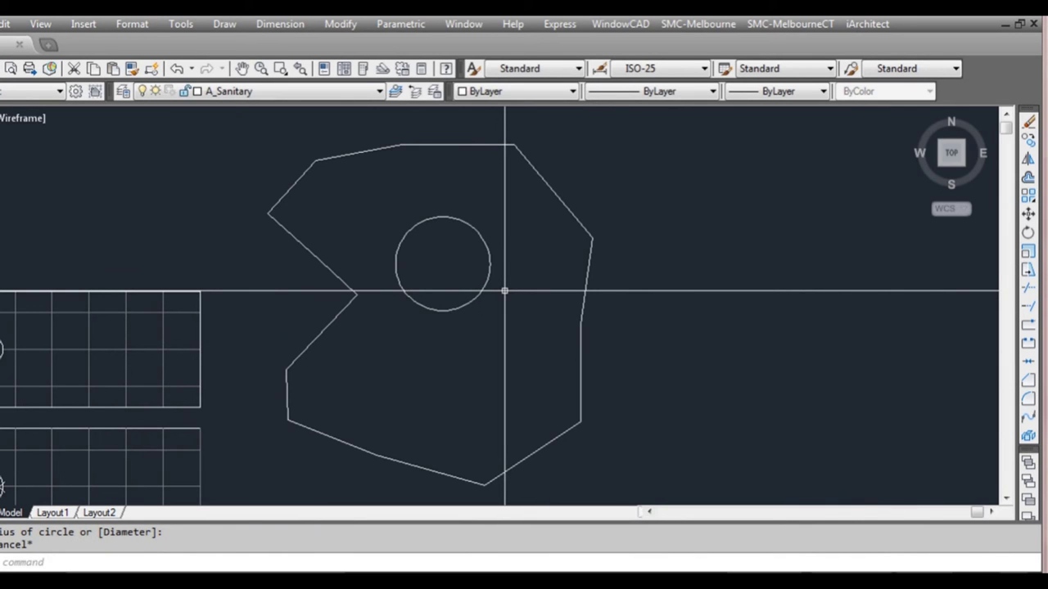
# Hatch the irregular shape with ANSI37 at scale 100, selecting only the outer polyline as the boundary object
pyautogui.write('h')
pyautogui.press('Return')
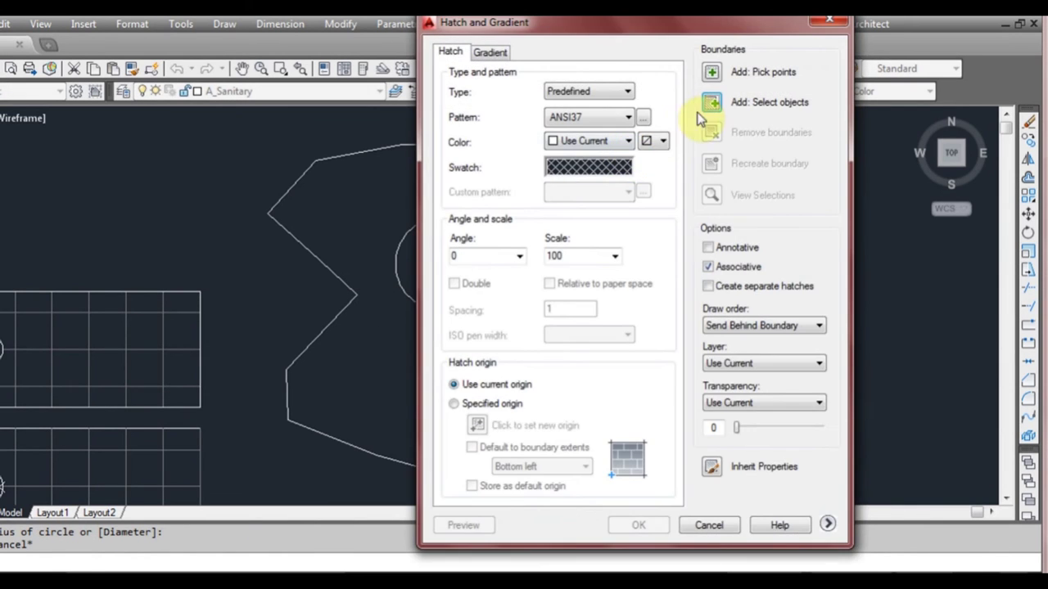
pyautogui.click(705, 110)
pyautogui.click(552, 195)
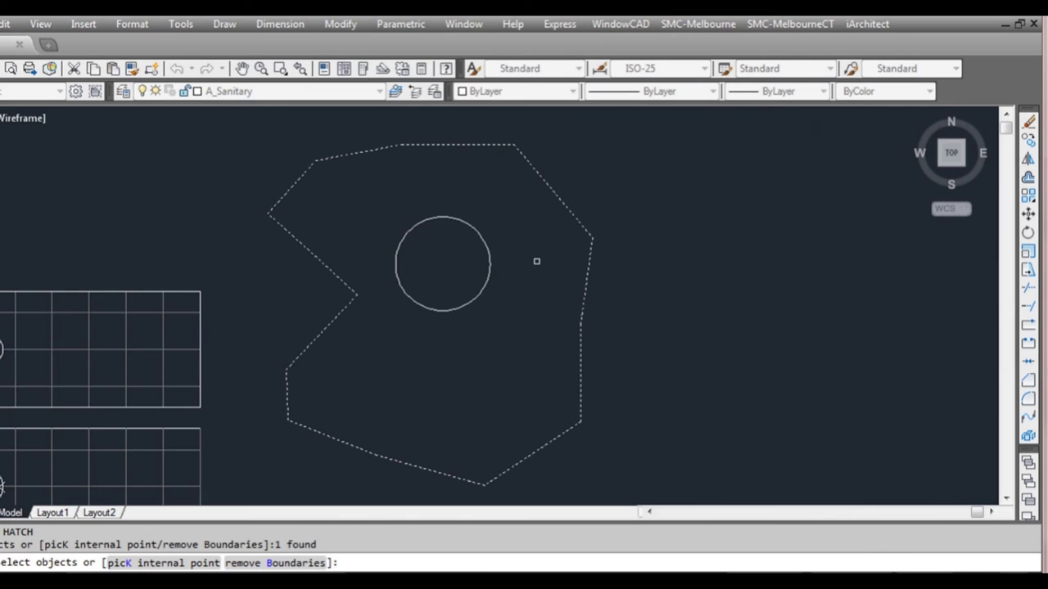
pyautogui.press('Return')
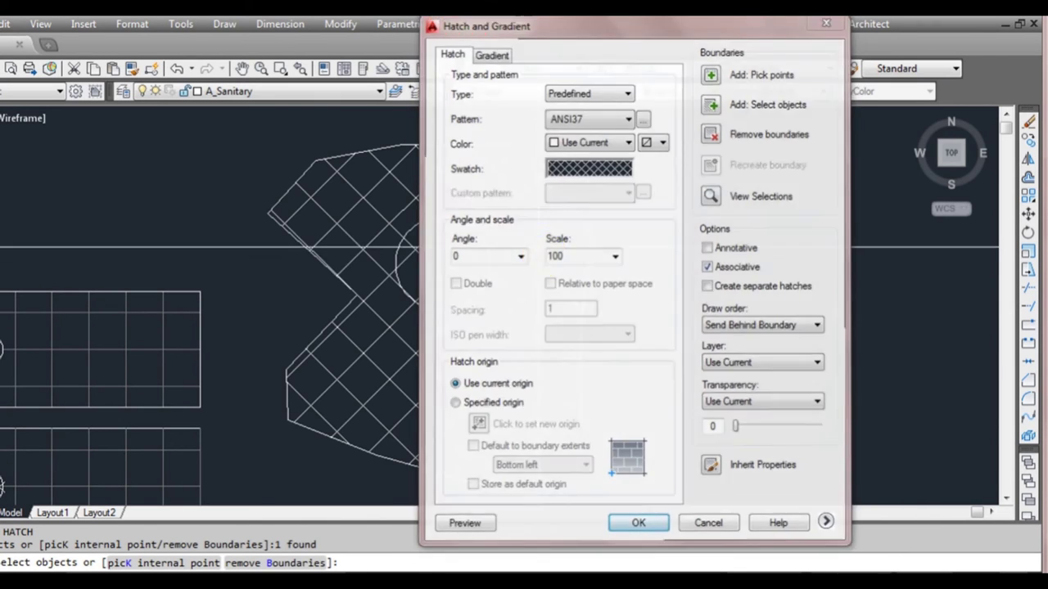
pyautogui.click(638, 526)
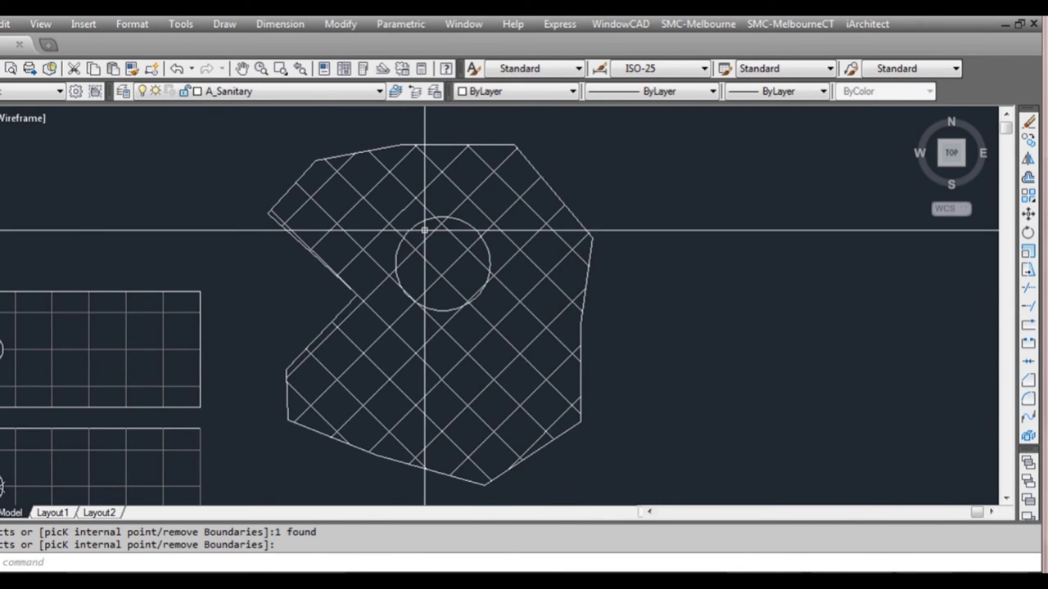
# Edit the irregular shape's hatch and add the circle as a boundary object to exclude its interior
pyautogui.click(529, 236)
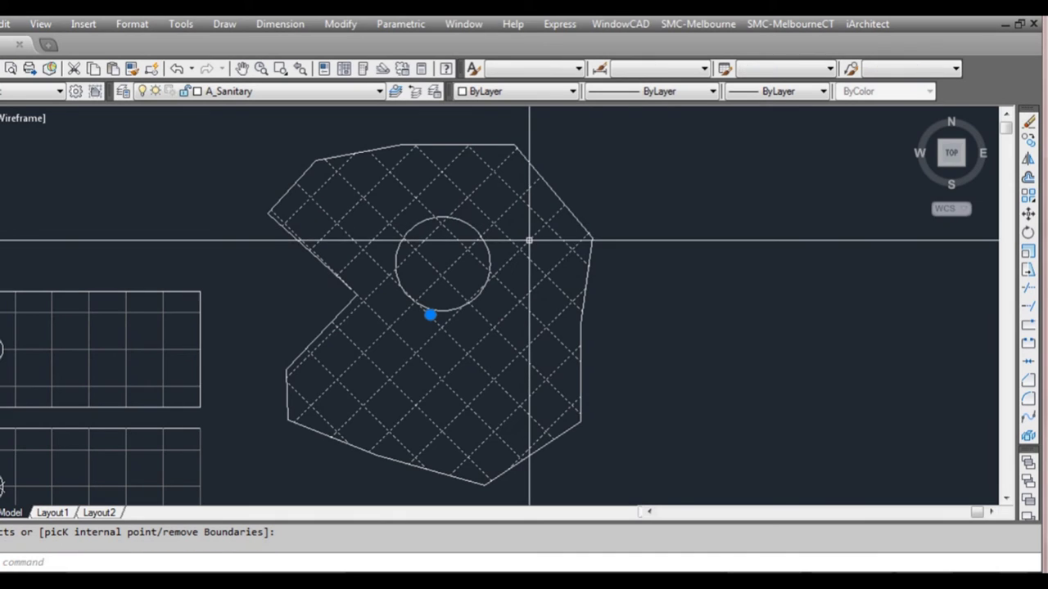
pyautogui.rightClick(529, 238)
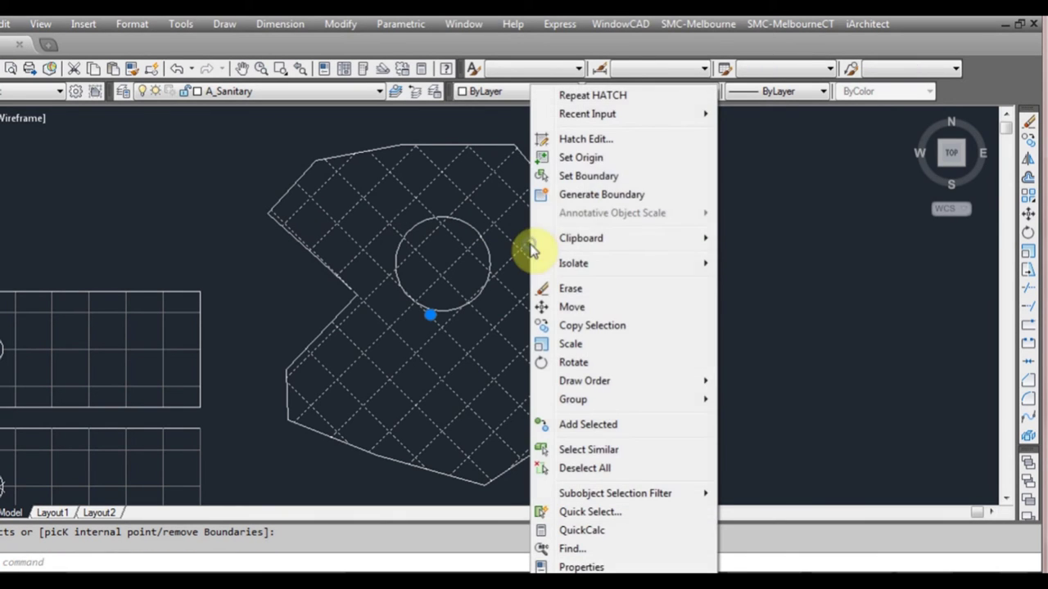
pyautogui.click(608, 145)
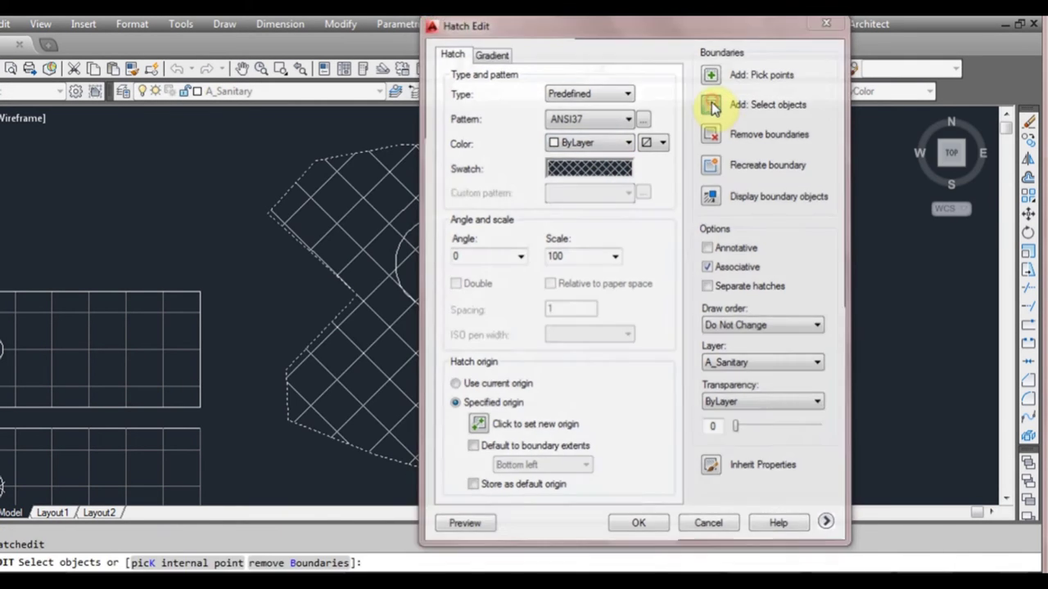
pyautogui.click(711, 106)
pyautogui.click(474, 228)
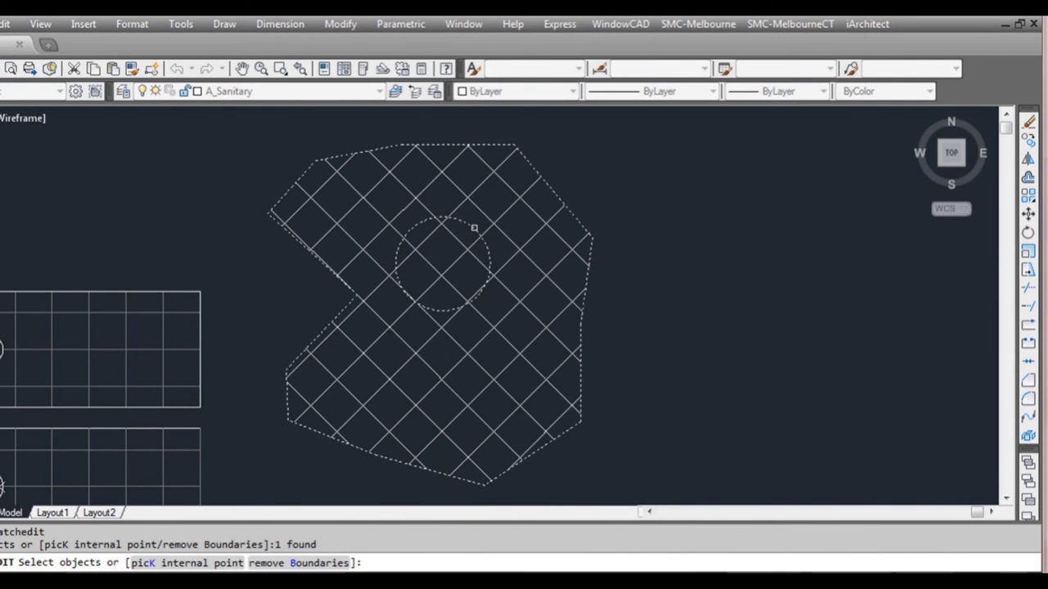
pyautogui.press('Return')
pyautogui.click(638, 528)
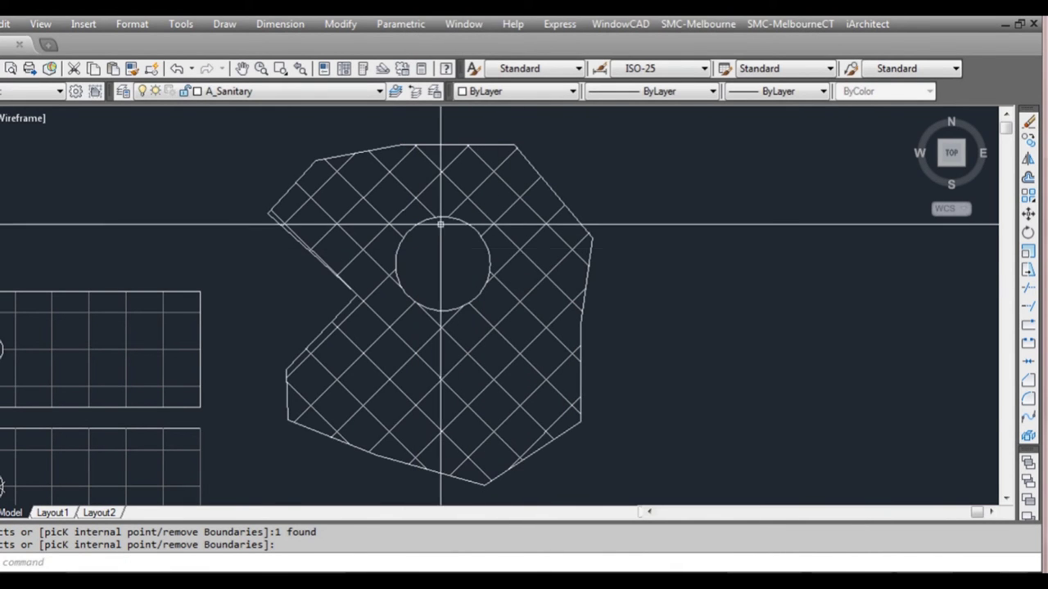
pyautogui.scroll(-2, 497, 288)
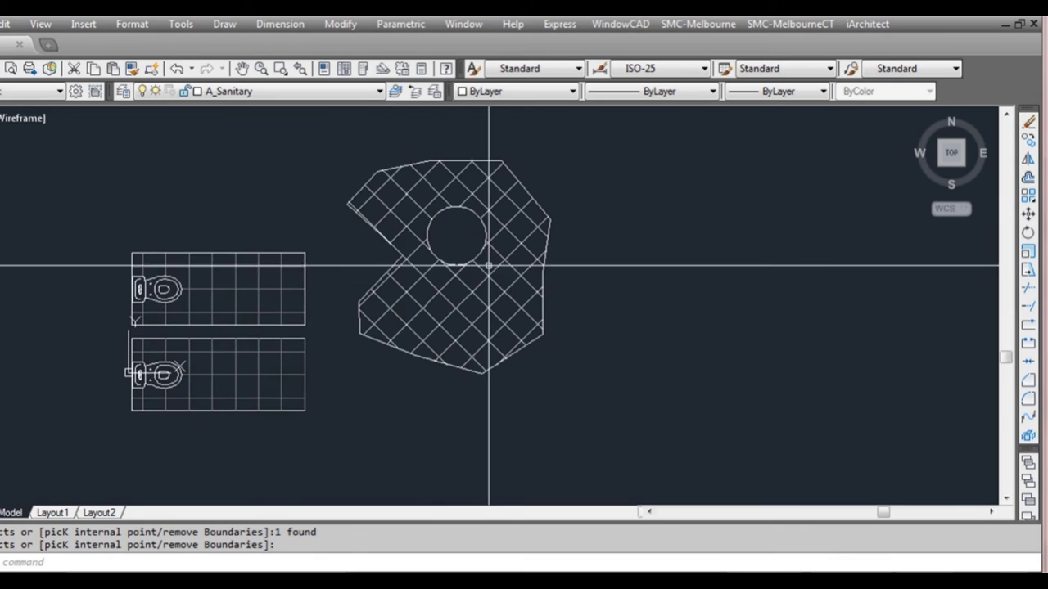
pyautogui.scroll(2, 489, 266)
pyautogui.scroll(-2, 486, 292)
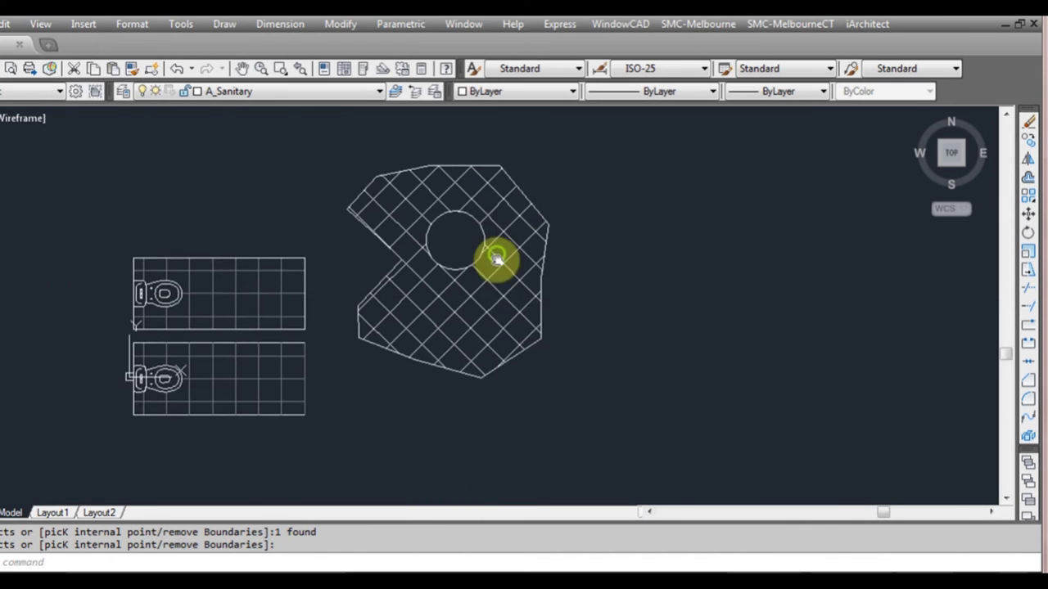
# Try to exclude the circle from the irregular shape's hatch boundary by deselecting it while adding boundary objects
pyautogui.scroll(2, 483, 262)
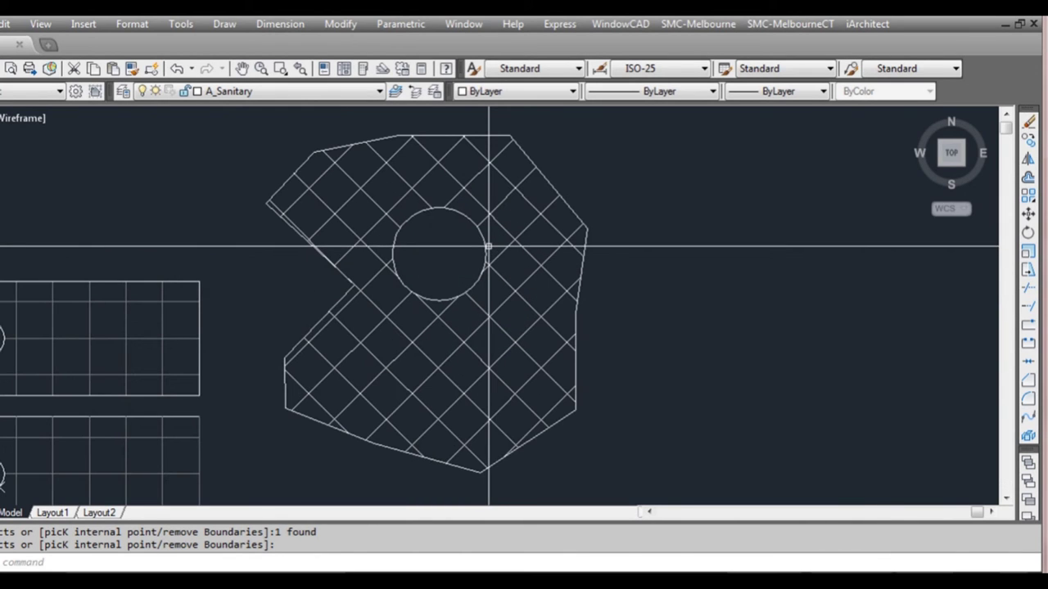
pyautogui.click(489, 246)
pyautogui.rightClick(495, 250)
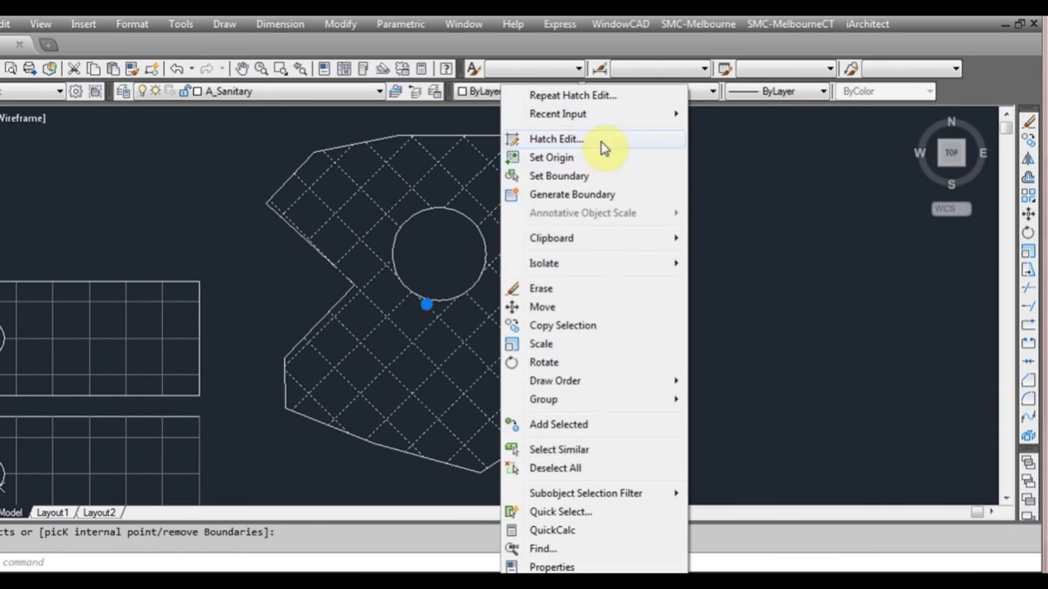
pyautogui.click(601, 141)
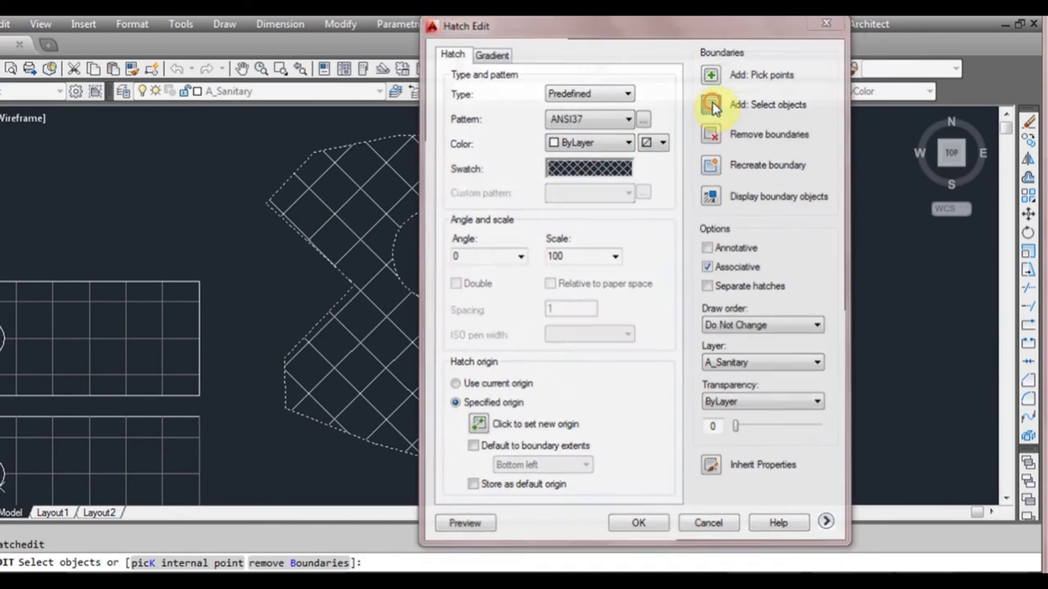
pyautogui.click(711, 105)
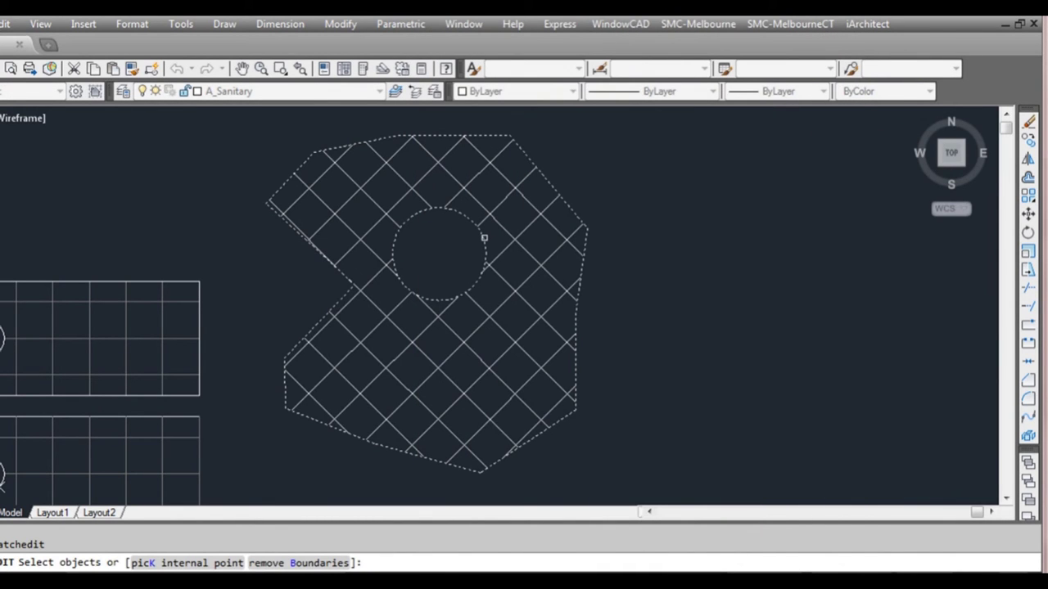
pyautogui.click(484, 238)
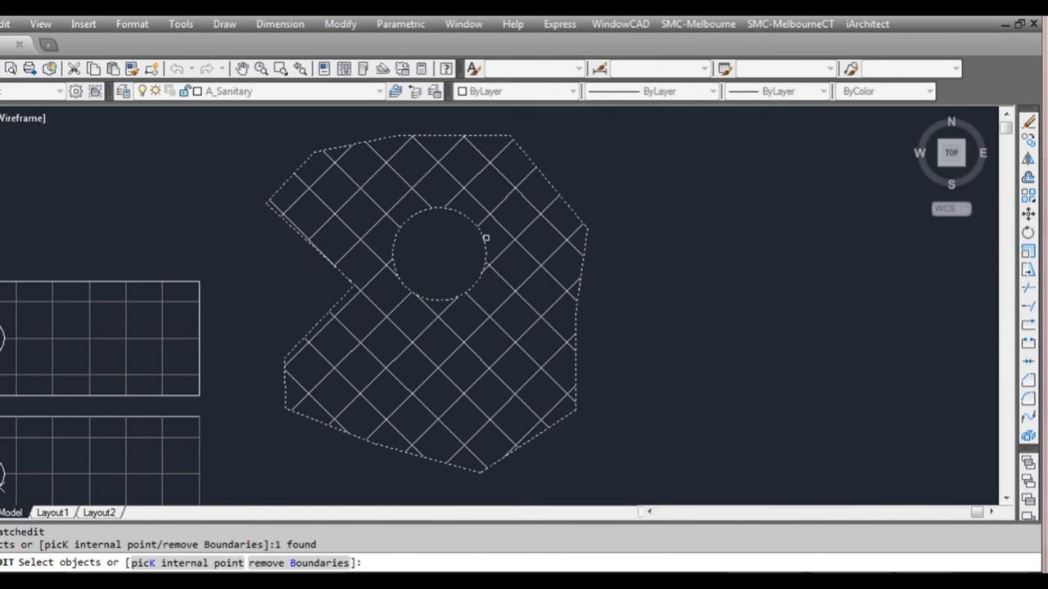
pyautogui.keyDown('shift'); pyautogui.click(484, 239); pyautogui.keyUp('shift')
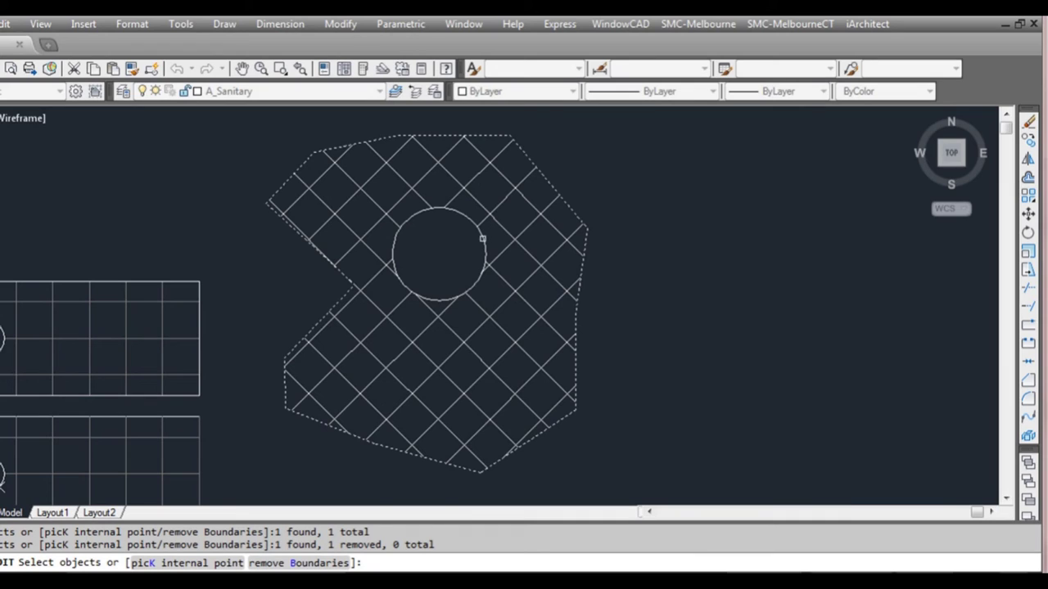
pyautogui.click(482, 239)
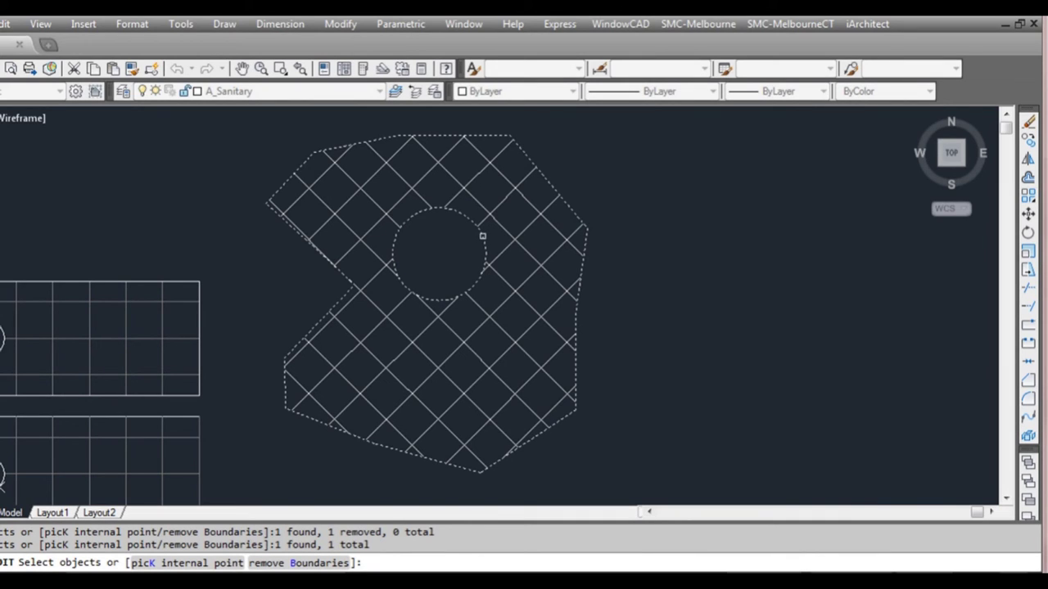
pyautogui.keyDown('shift'); pyautogui.click(482, 237); pyautogui.keyUp('shift')
pyautogui.press('Return')
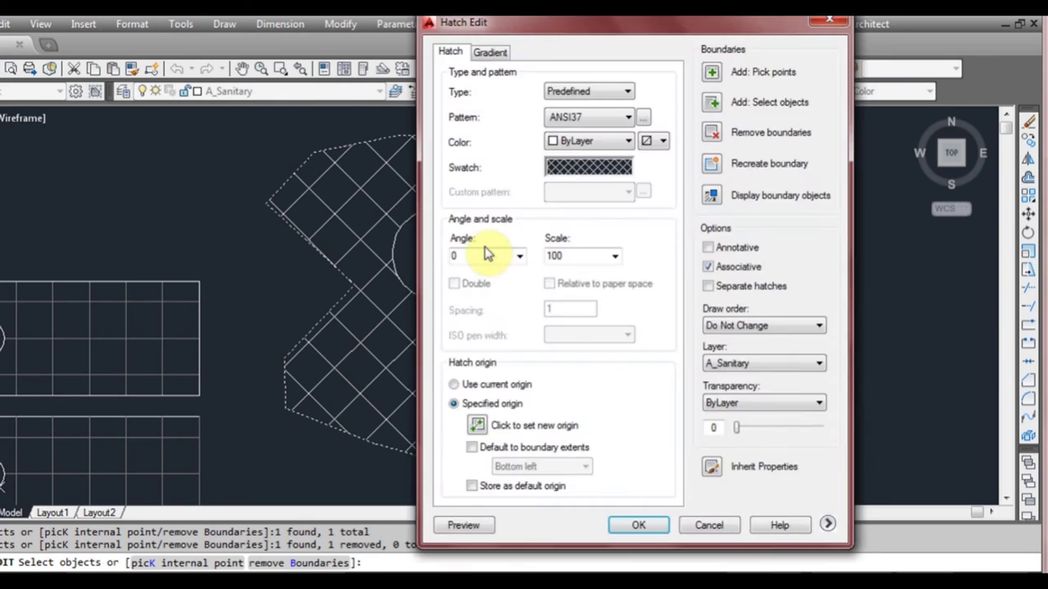
pyautogui.press('Return')
# Edit the irregular shape's hatch and remove the circle from its boundaries so the pattern fills the circle's interior
pyautogui.click(497, 262)
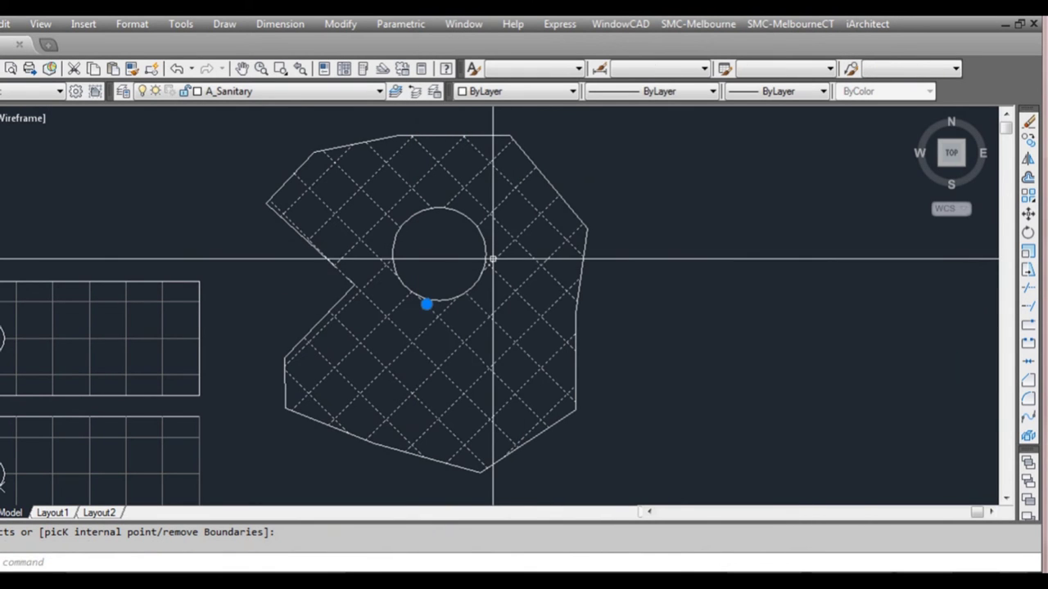
pyautogui.rightClick(497, 260)
pyautogui.click(604, 138)
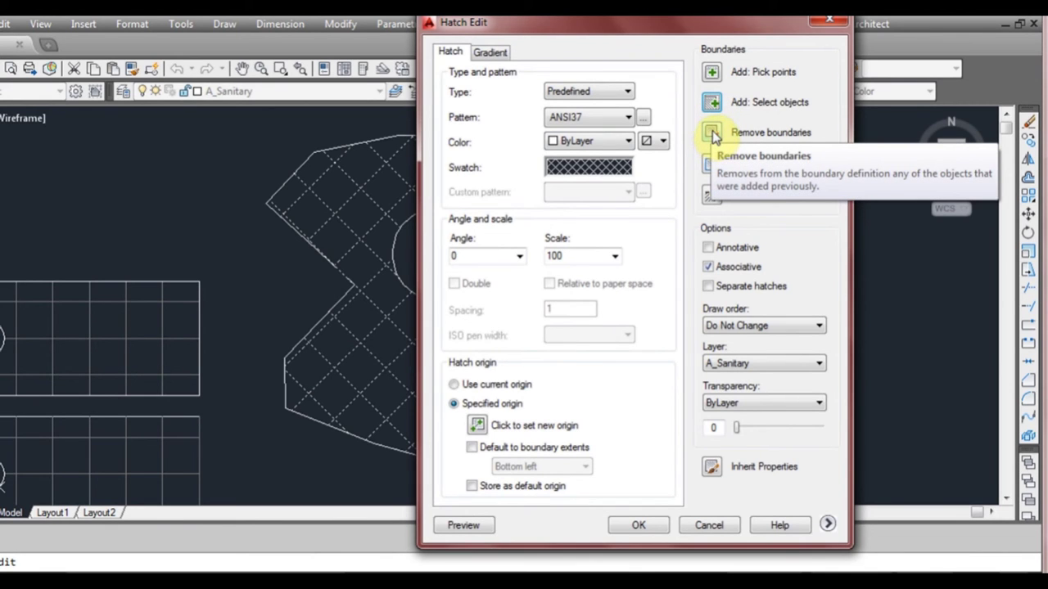
pyautogui.click(711, 135)
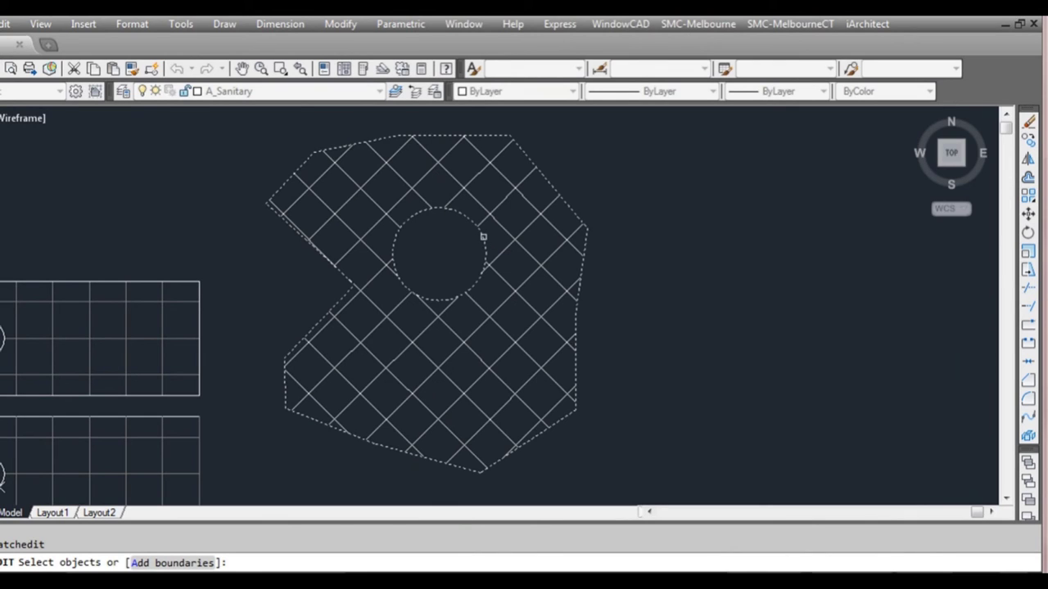
pyautogui.click(482, 237)
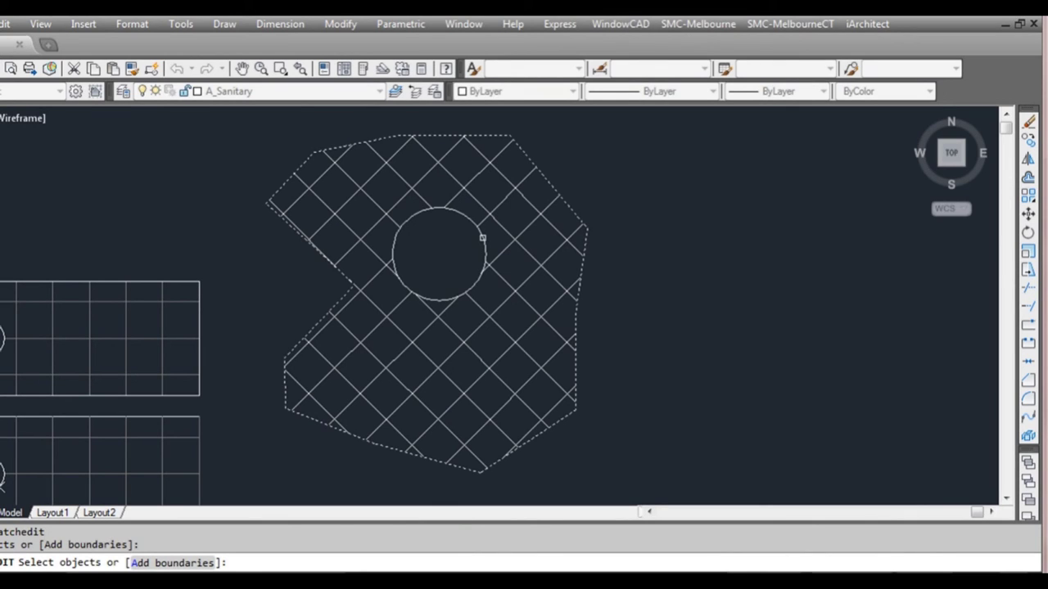
pyautogui.press('Return')
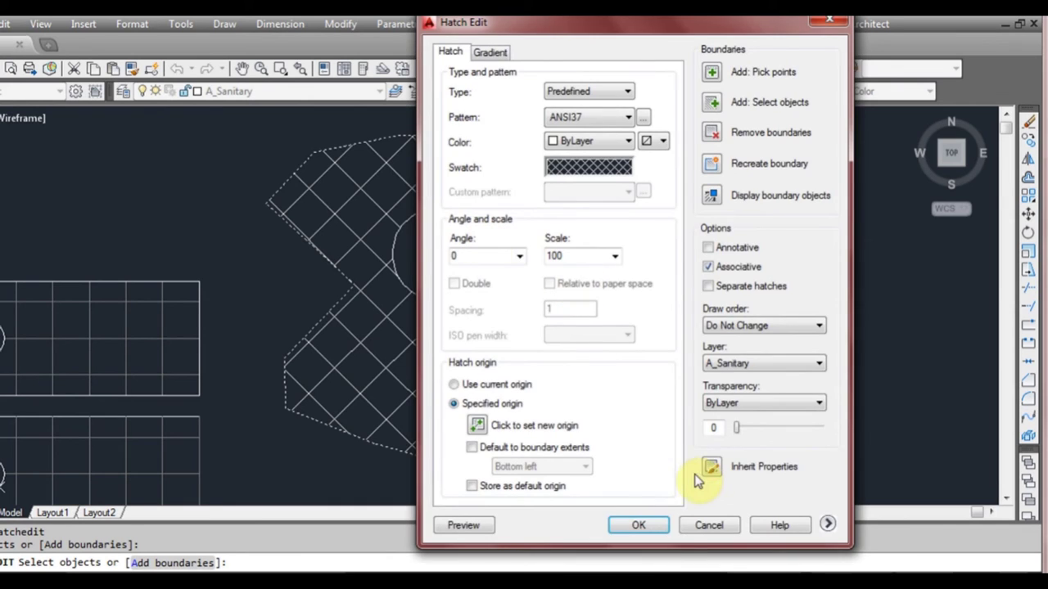
pyautogui.click(647, 527)
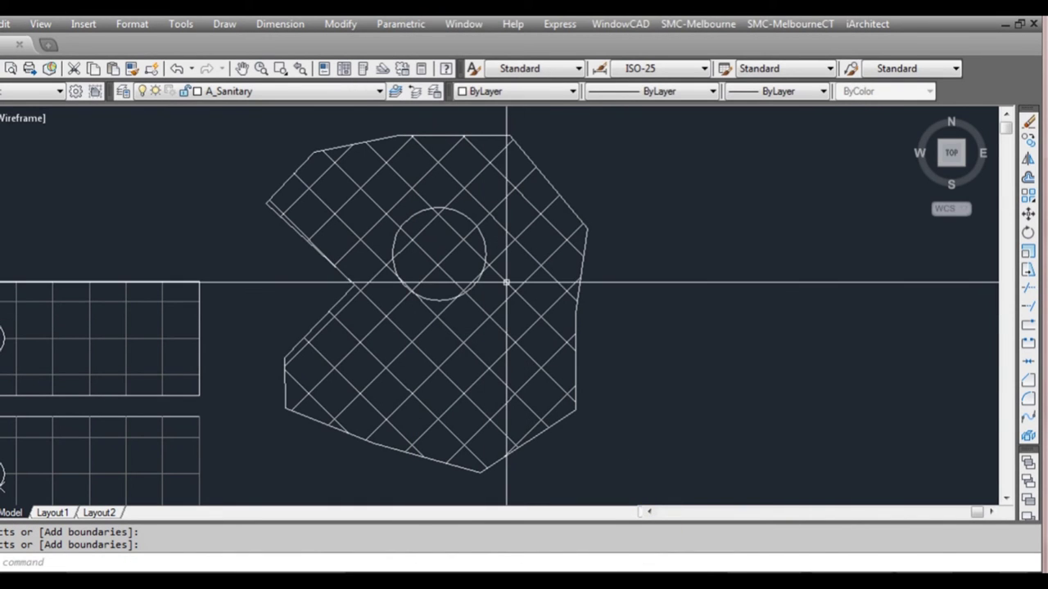
# Begin a new hatch and set its draw order to Send to Back, keeping transparency at Use Current
pyautogui.moveTo(498, 276); pyautogui.dragTo(543, 274, button='middle')
pyautogui.scroll(-2, 542, 274)
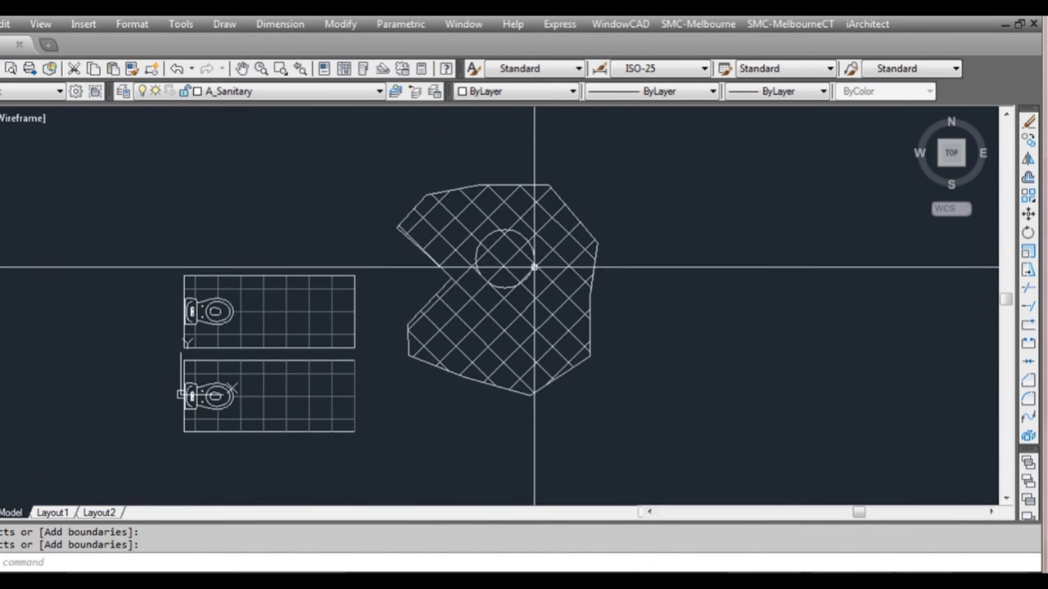
pyautogui.scroll(2, 533, 267)
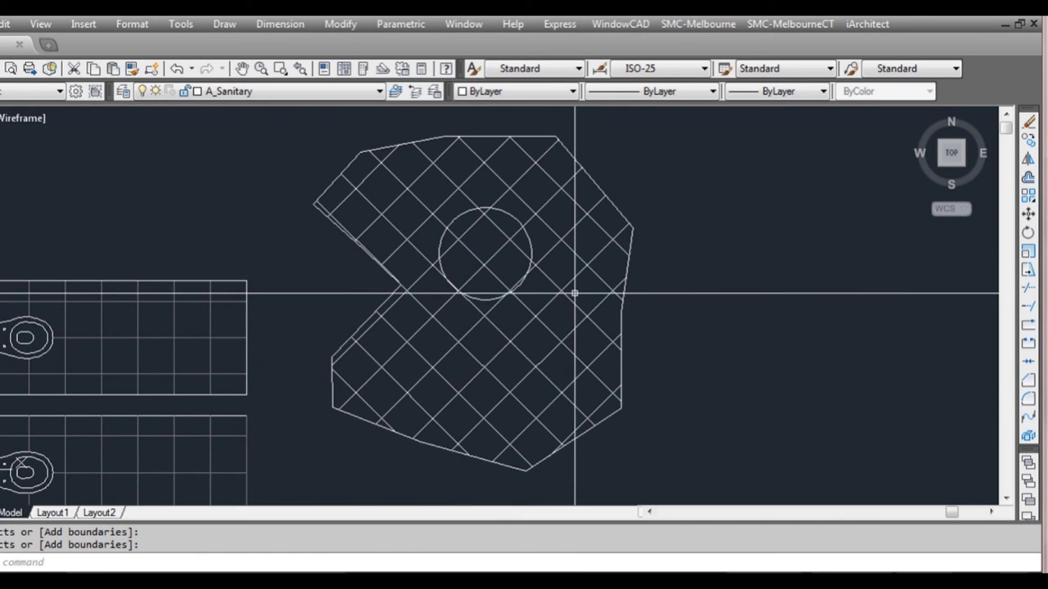
pyautogui.write('h')
pyautogui.press('Return')
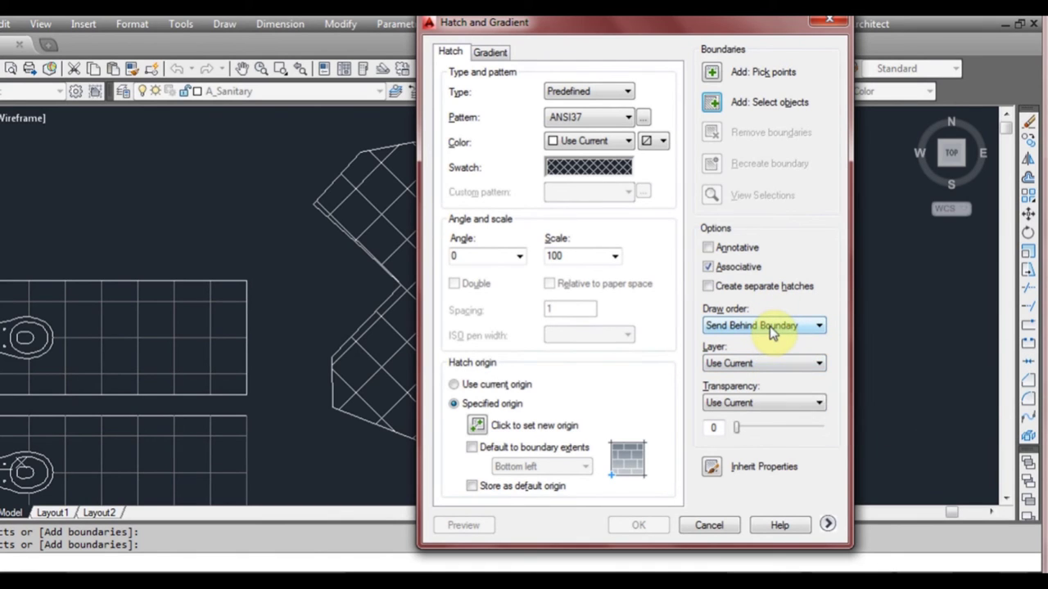
pyautogui.click(769, 326)
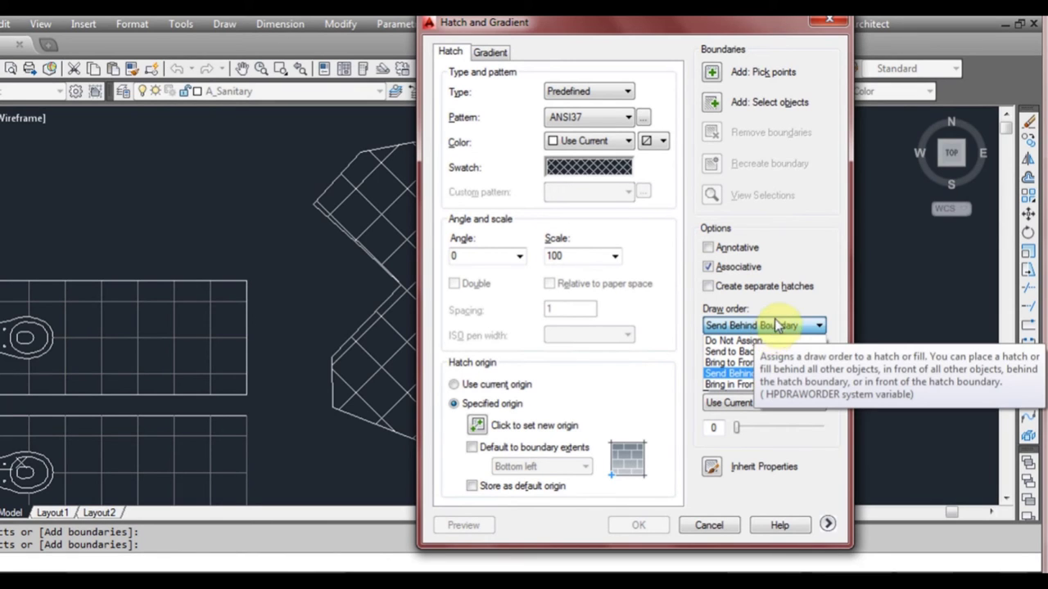
pyautogui.click(774, 325)
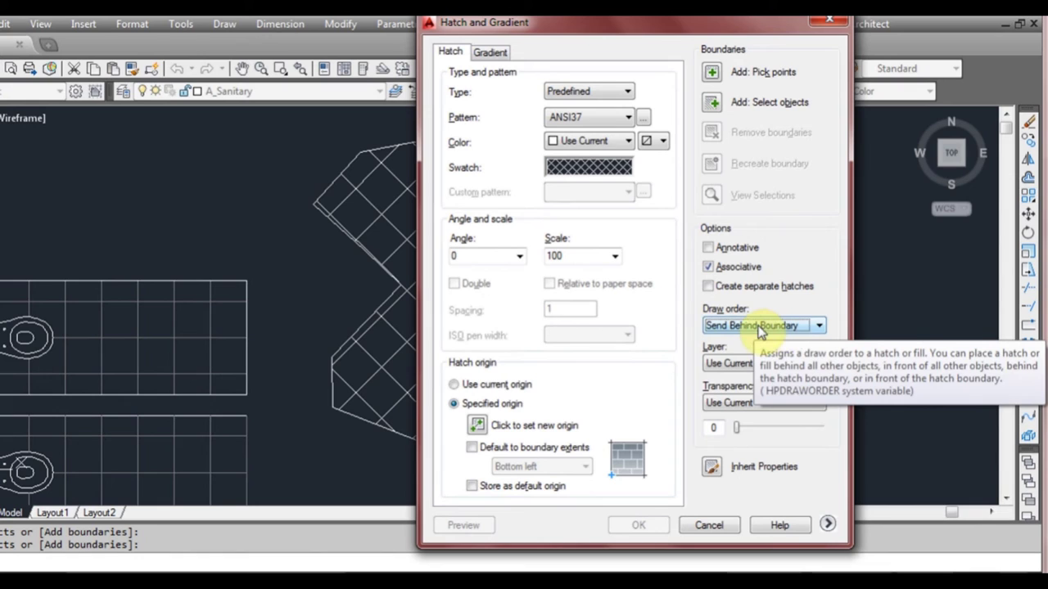
pyautogui.click(760, 326)
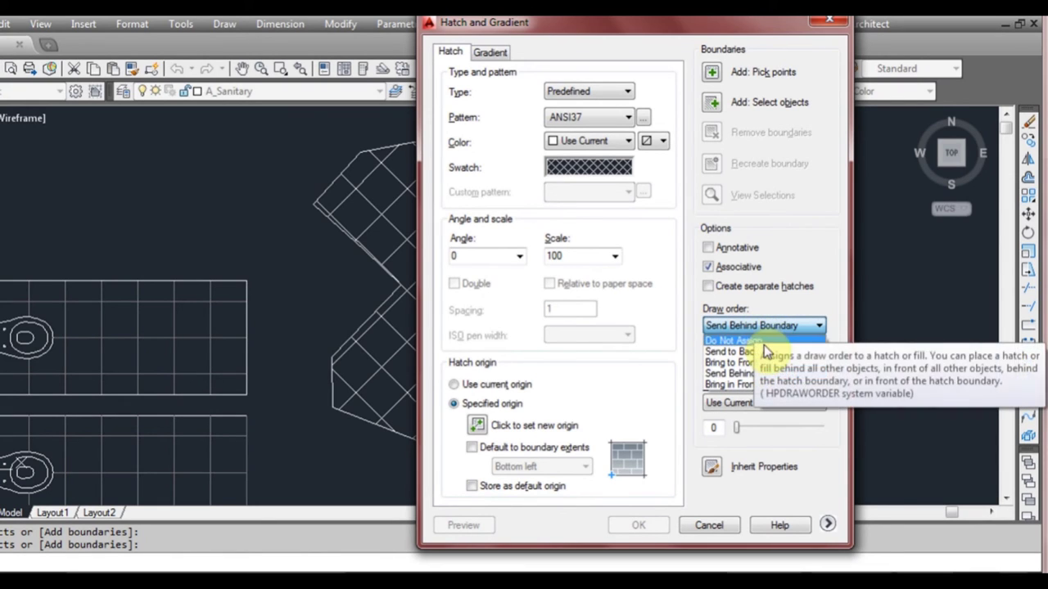
pyautogui.click(766, 352)
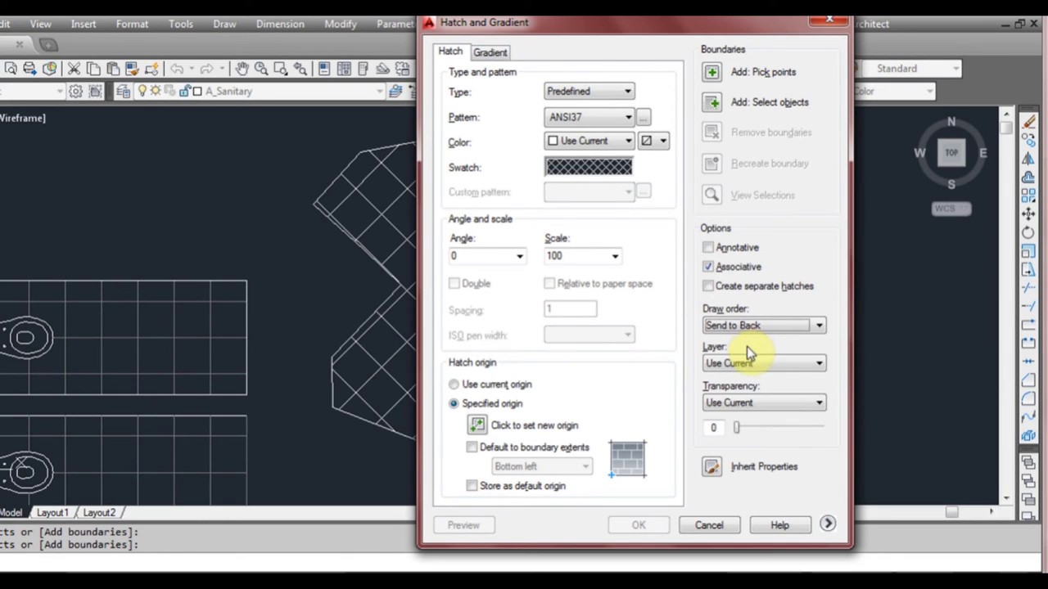
pyautogui.click(775, 402)
pyautogui.click(777, 403)
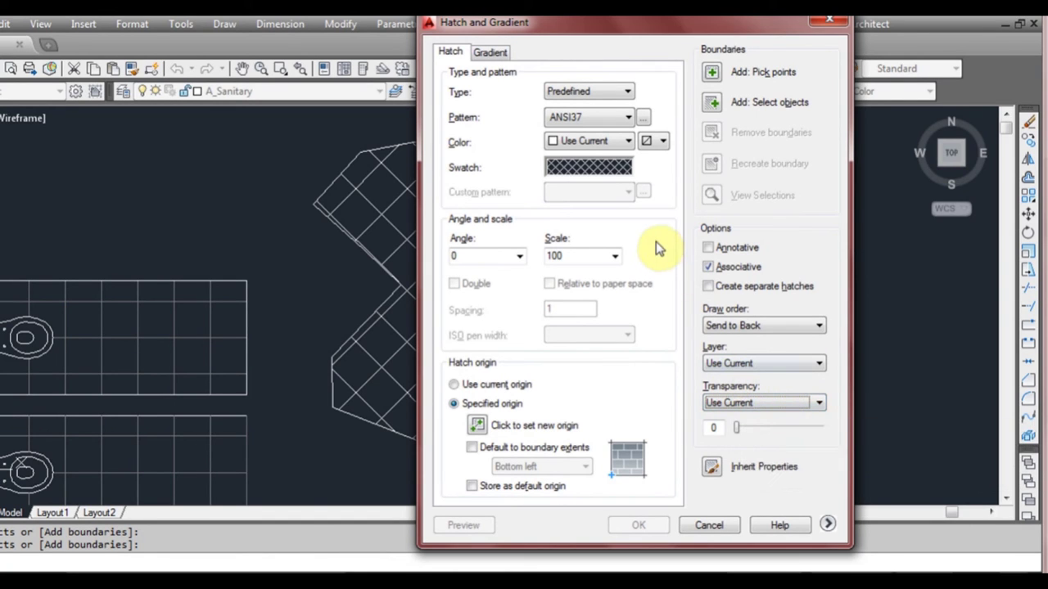
# Set up a two-color gradient with index color 151 as Color 2 and the radial pattern with a light center
pyautogui.click(492, 53)
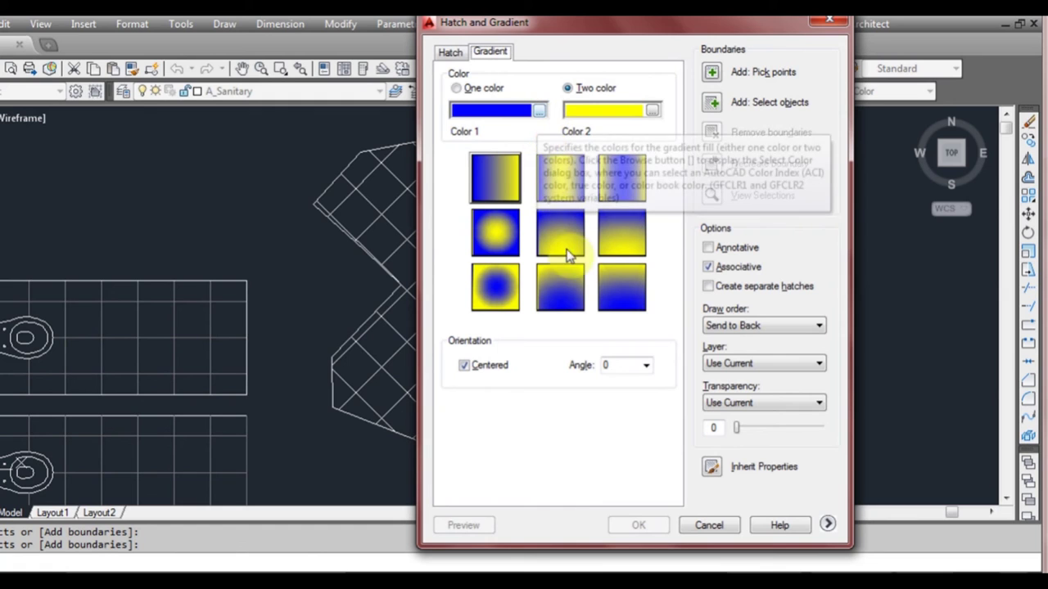
pyautogui.click(651, 110)
pyautogui.click(517, 257)
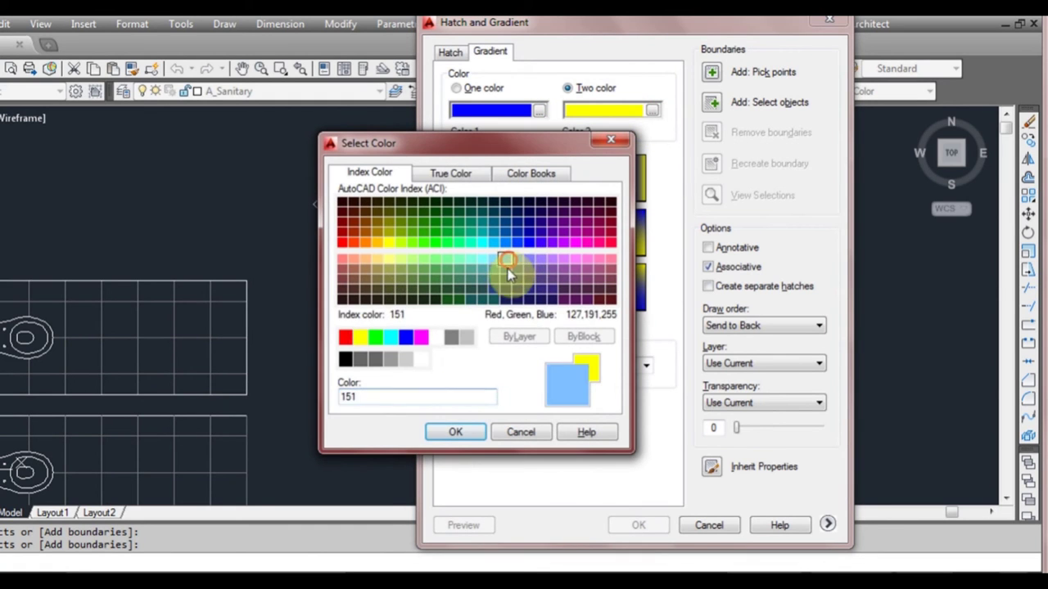
pyautogui.click(472, 431)
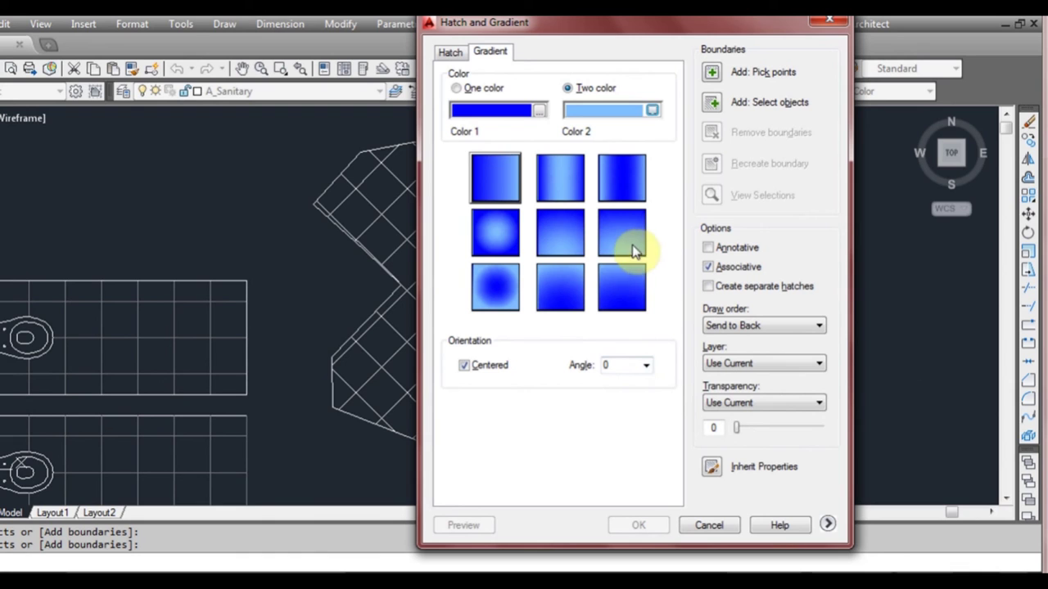
pyautogui.click(496, 234)
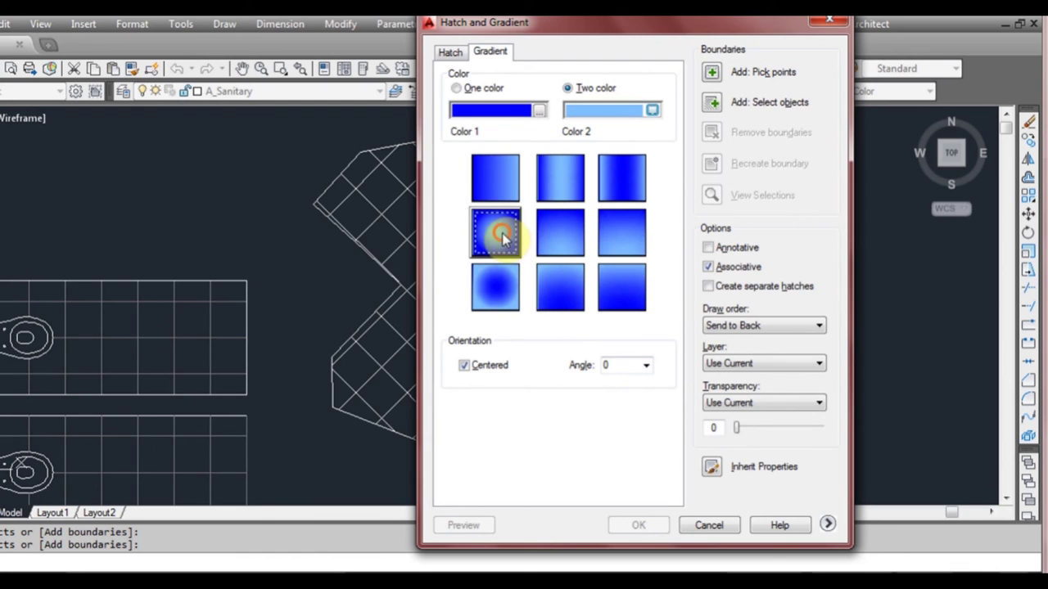
# Fill the circle with the blue radial gradient by picking a point inside it
pyautogui.click(713, 73)
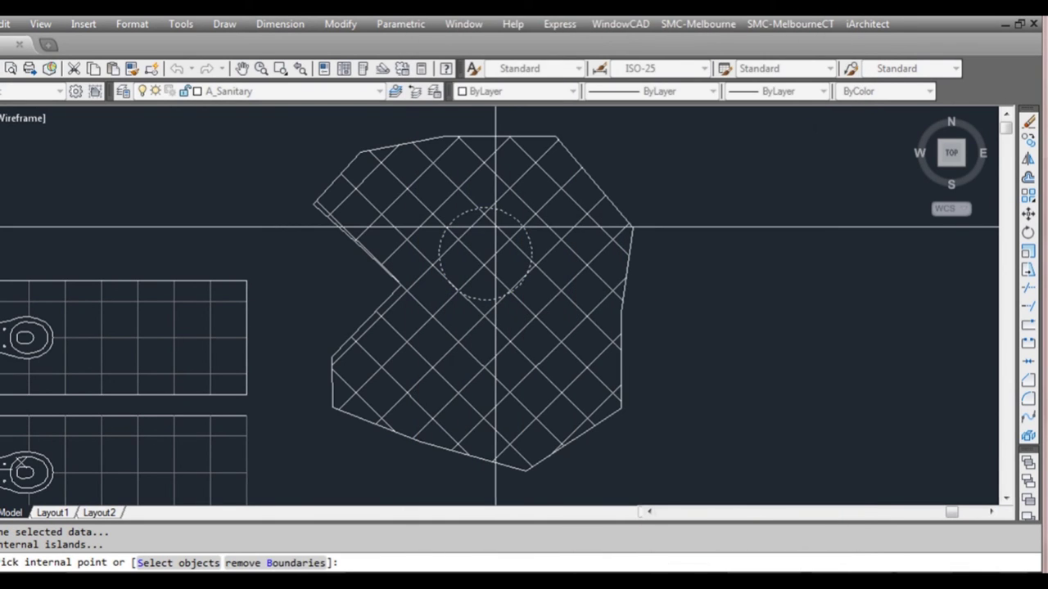
pyautogui.press('Return')
pyautogui.press('Return')
pyautogui.scroll(2, 520, 243)
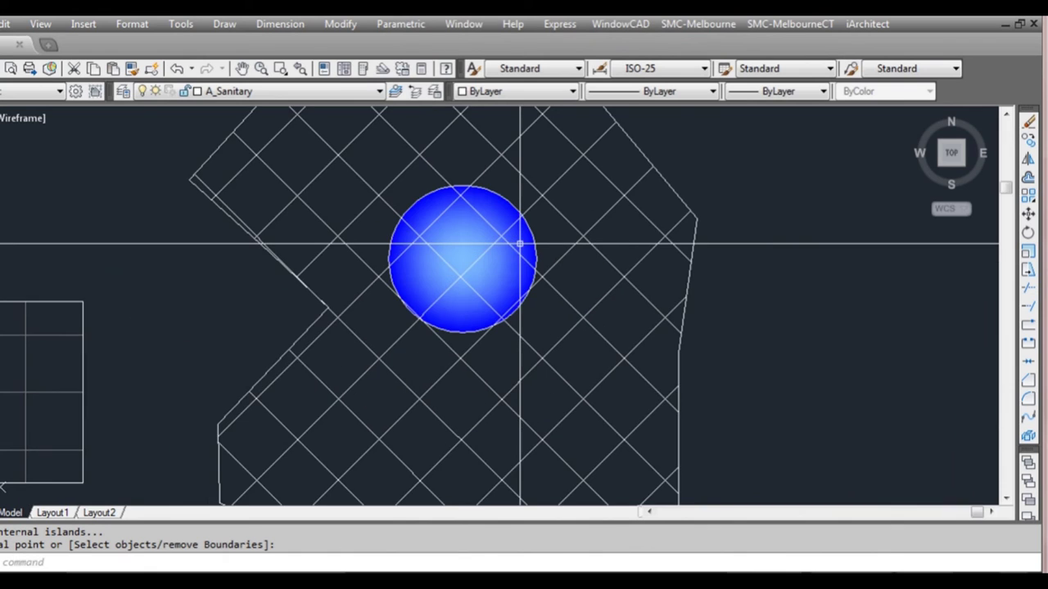
# Configure another two-color gradient with green as Color 1 and the vertical band pattern that has green in the middle
pyautogui.scroll(-2, 520, 243)
pyautogui.press('Return')
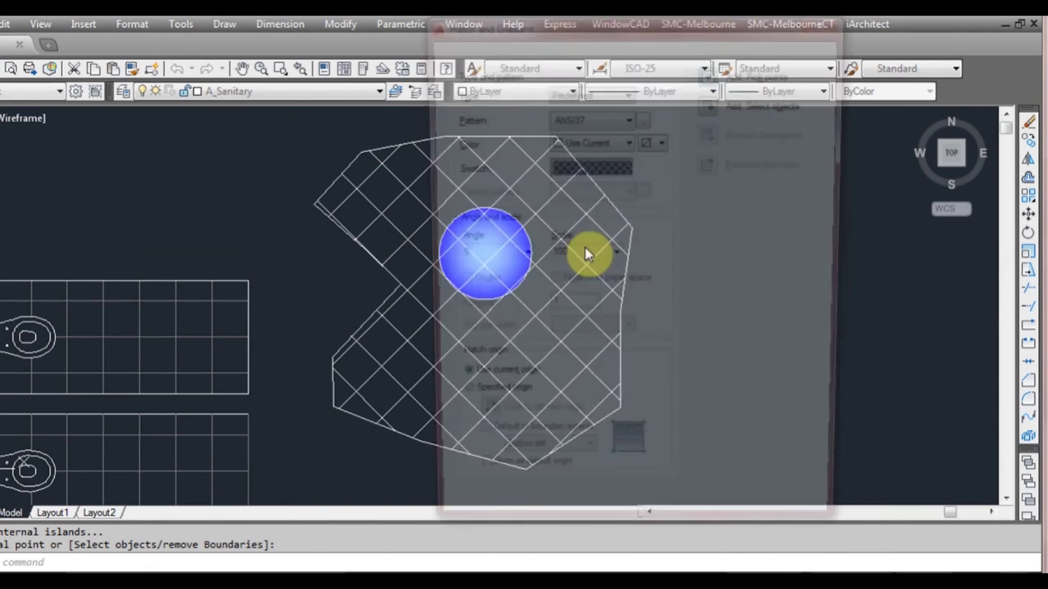
pyautogui.click(491, 54)
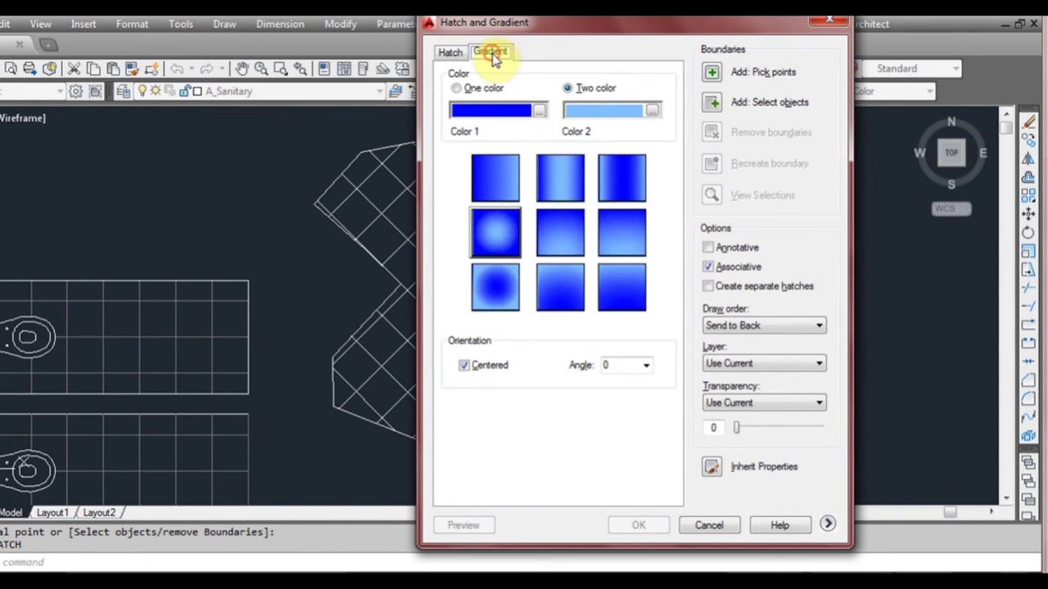
pyautogui.click(538, 110)
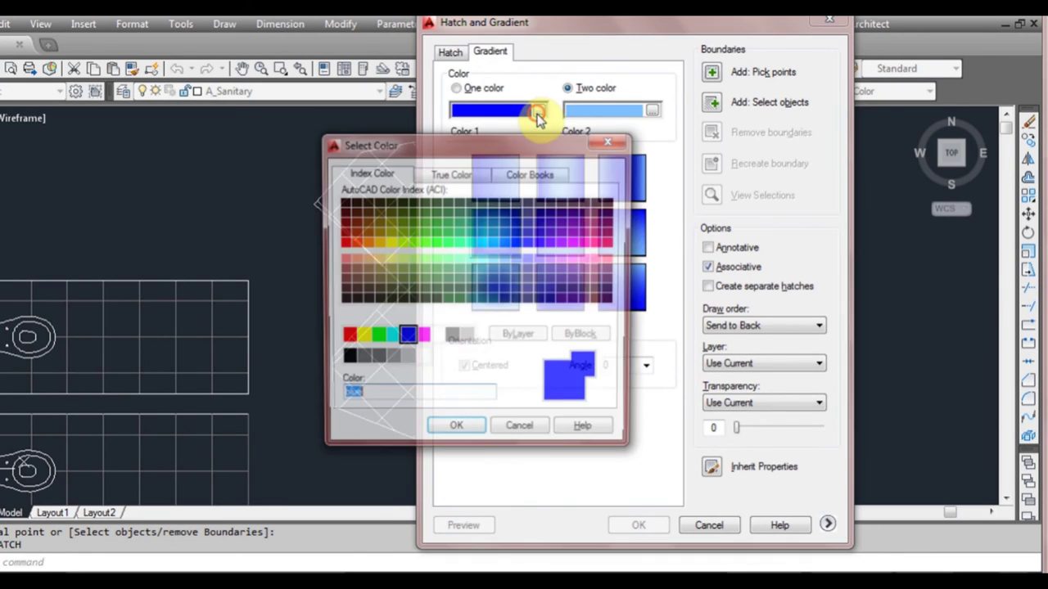
pyautogui.click(438, 233)
pyautogui.click(471, 432)
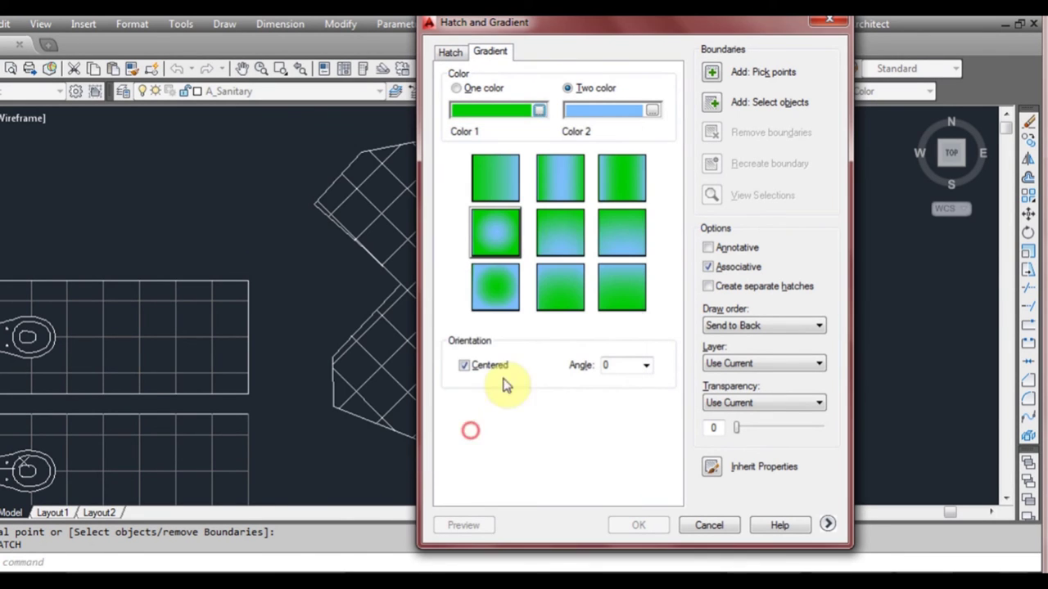
pyautogui.click(620, 179)
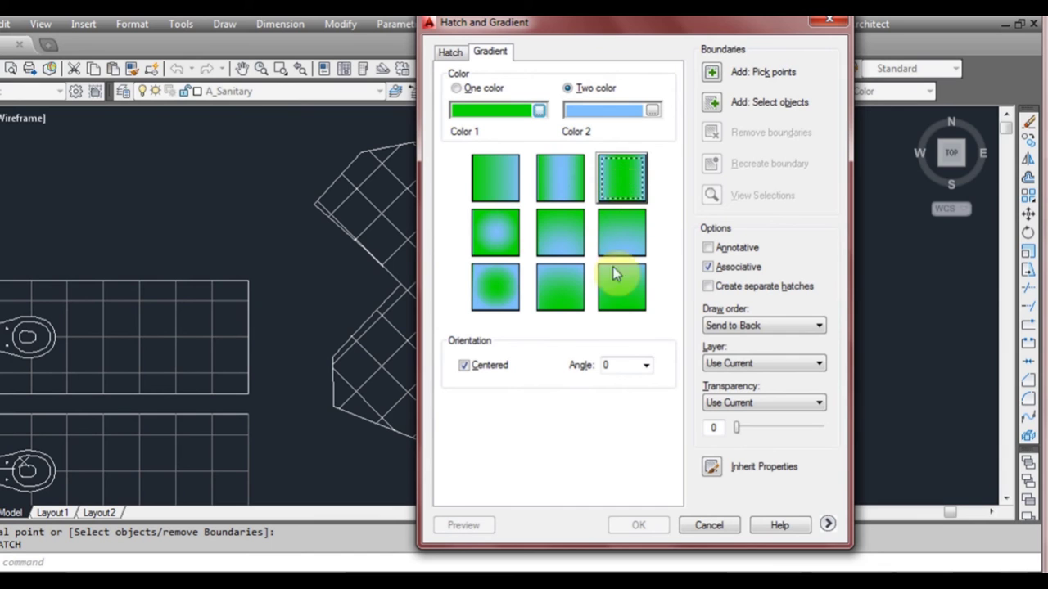
# Fill the irregular shape around the circle with the green gradient by selecting its outline and the circle as boundaries
pyautogui.click(712, 102)
pyautogui.click(609, 201)
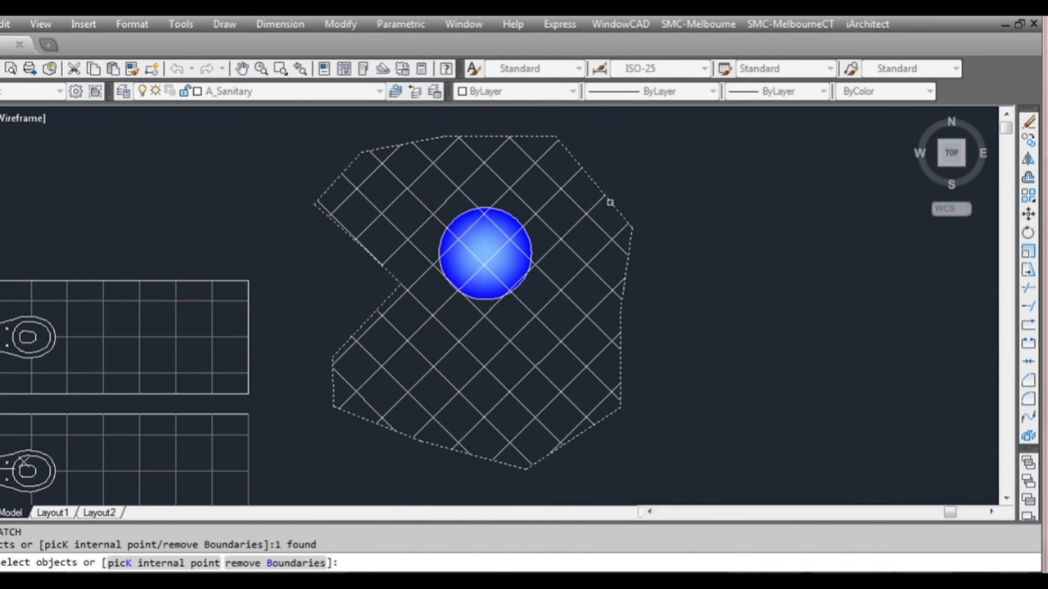
pyautogui.click(516, 220)
pyautogui.press('Return')
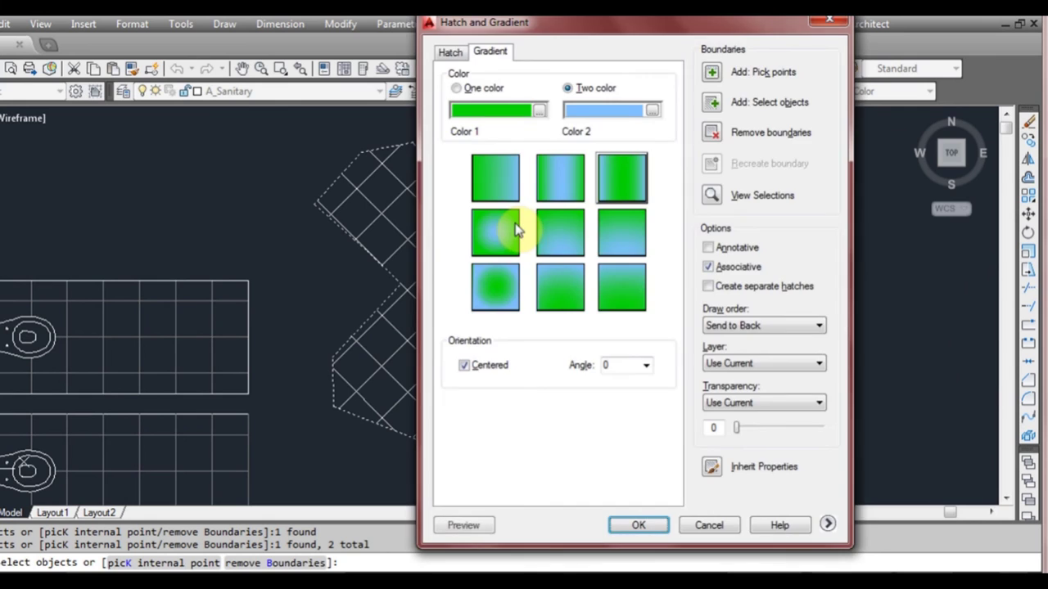
pyautogui.press('Return')
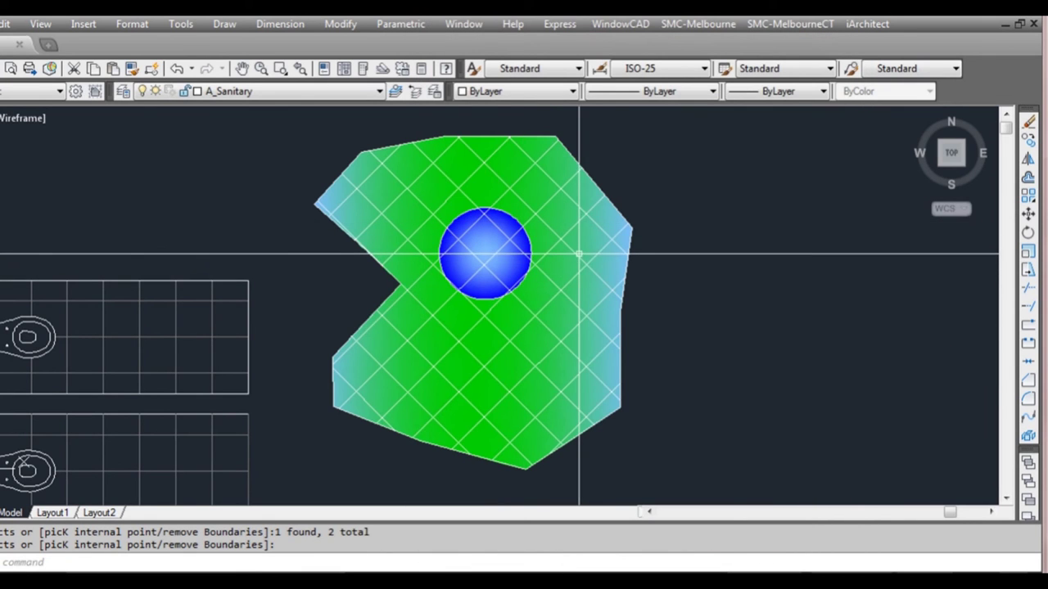
pyautogui.scroll(1, 577, 253)
pyautogui.scroll(-1, 603, 251)
pyautogui.scroll(-1, 603, 238)
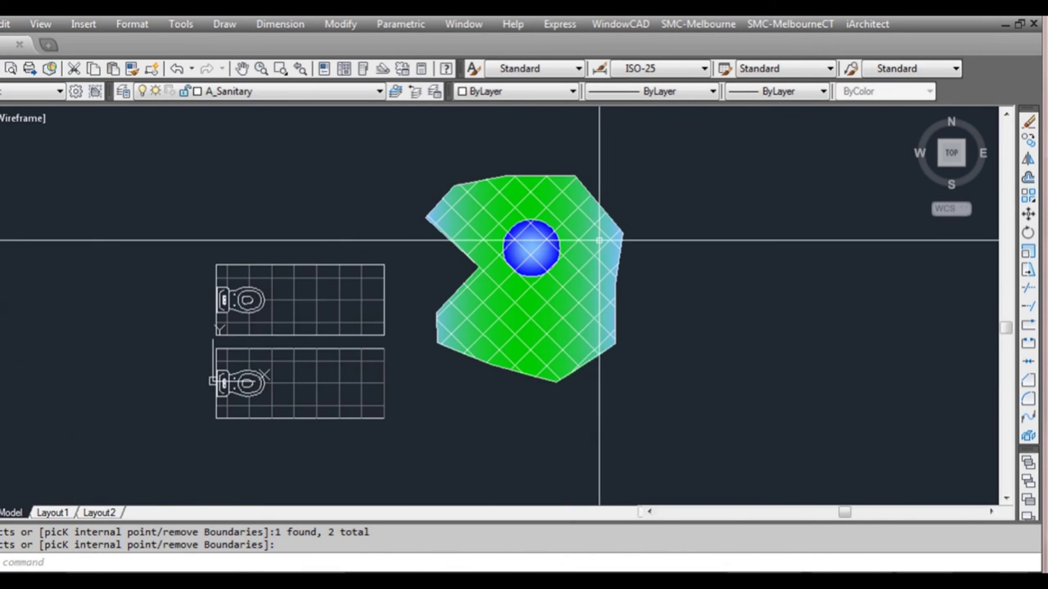
pyautogui.scroll(1, 594, 248)
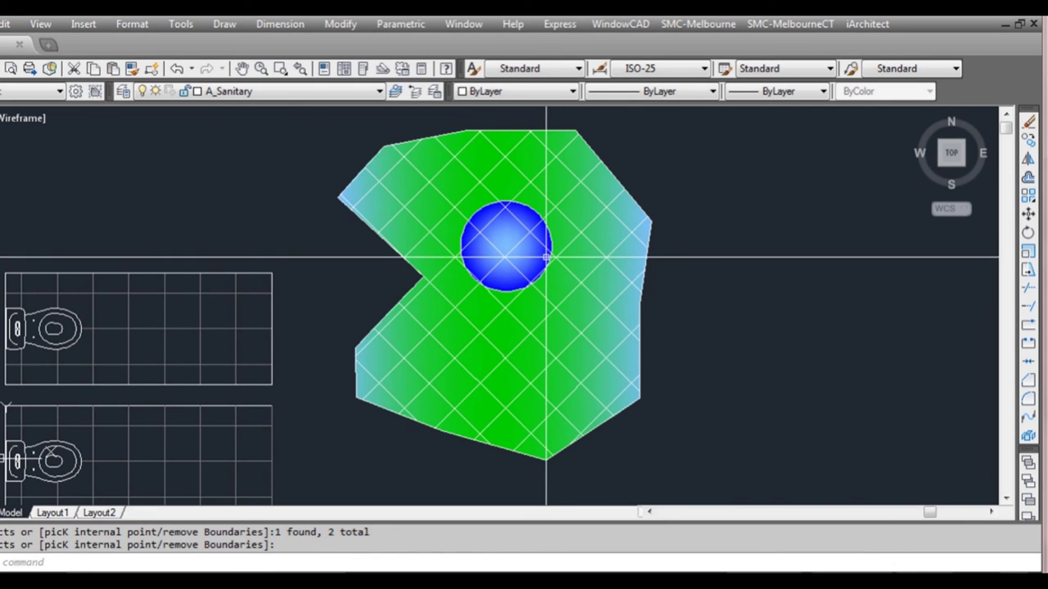
# Start another gradient hatch and try a true color of 24,76,140 for Color 1
pyautogui.rightClick(552, 258)
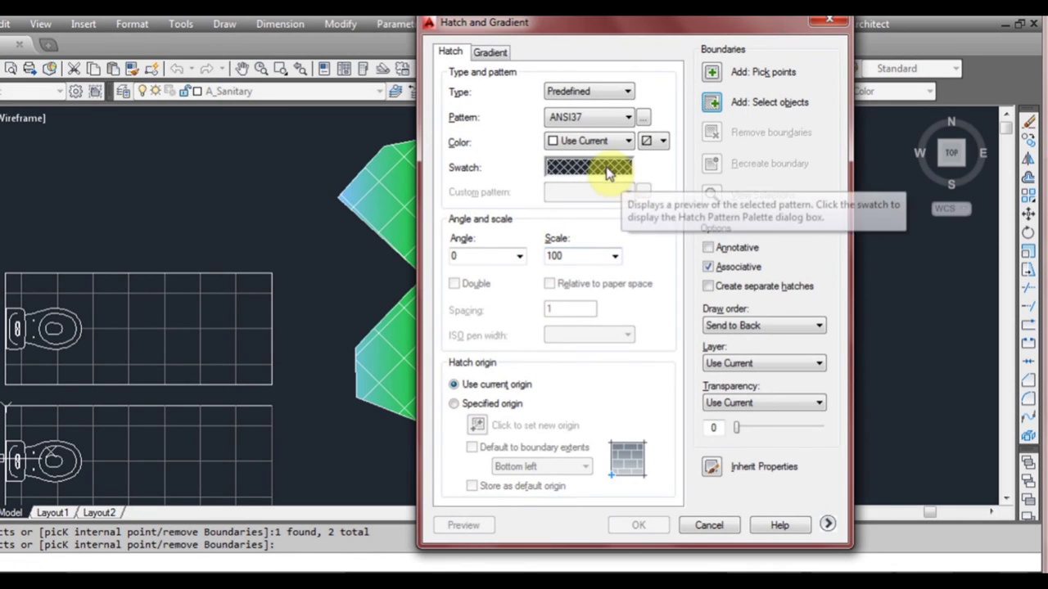
pyautogui.click(491, 51)
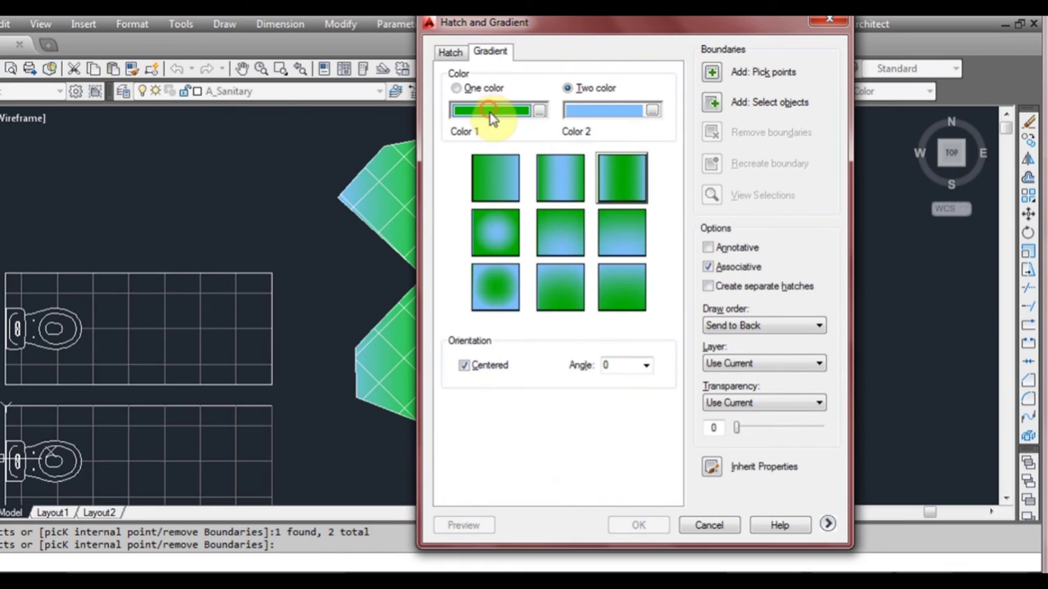
pyautogui.click(539, 111)
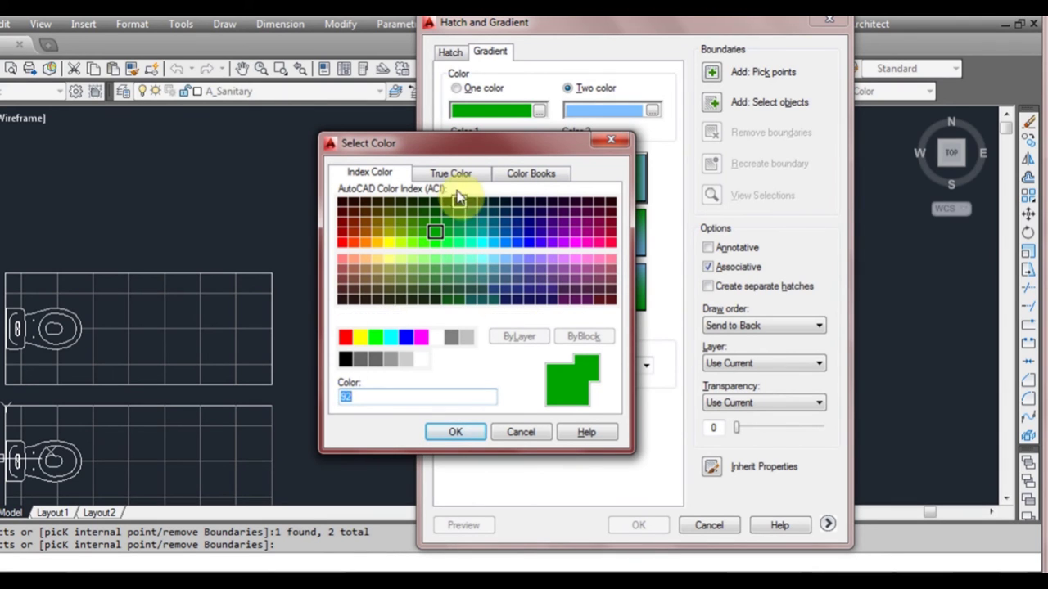
pyautogui.click(447, 173)
pyautogui.moveTo(398, 275); pyautogui.dragTo(432, 263)
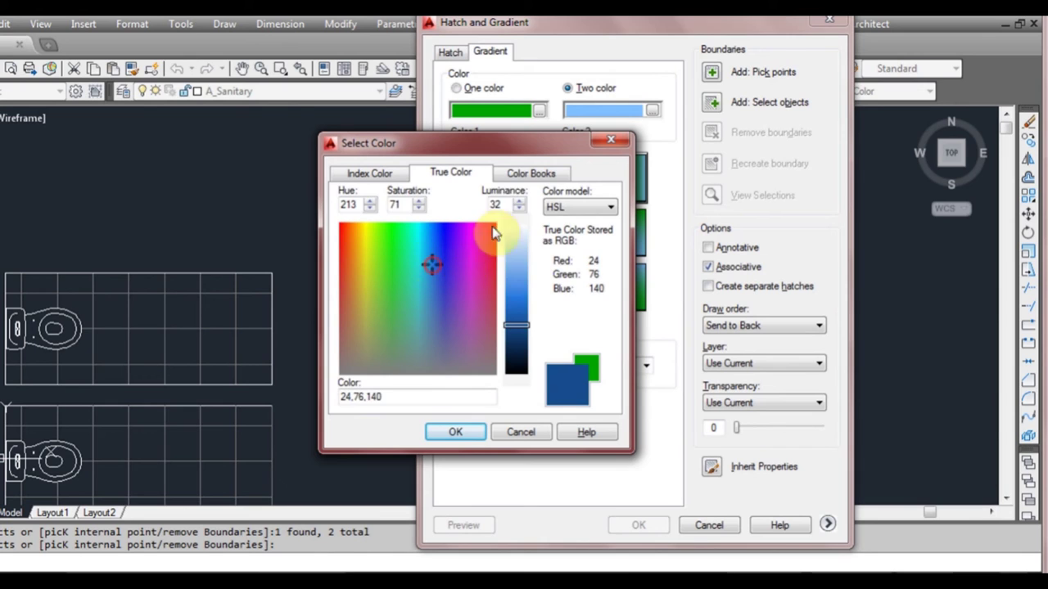
# Browse the color books for Color 1, including PANTONE+ CMYK Coated, and leave without keeping the color or creating the hatch
pyautogui.click(524, 176)
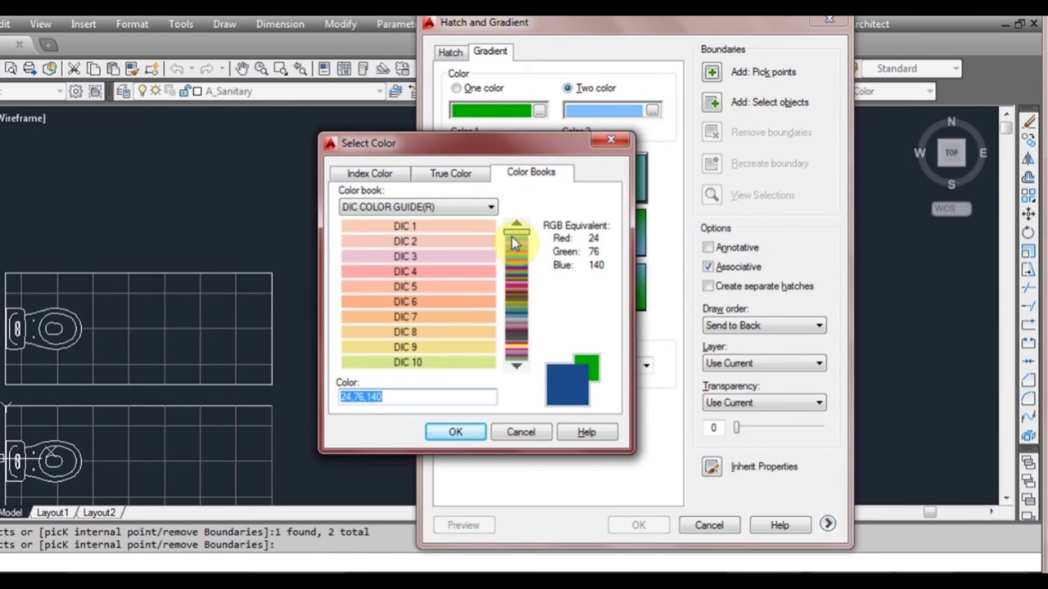
pyautogui.click(491, 208)
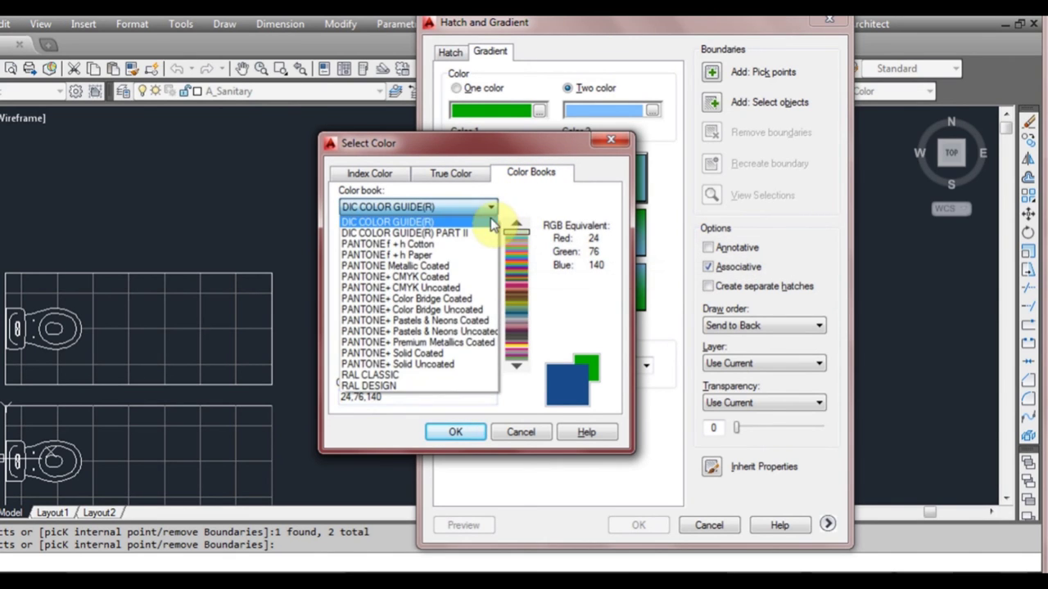
pyautogui.click(458, 276)
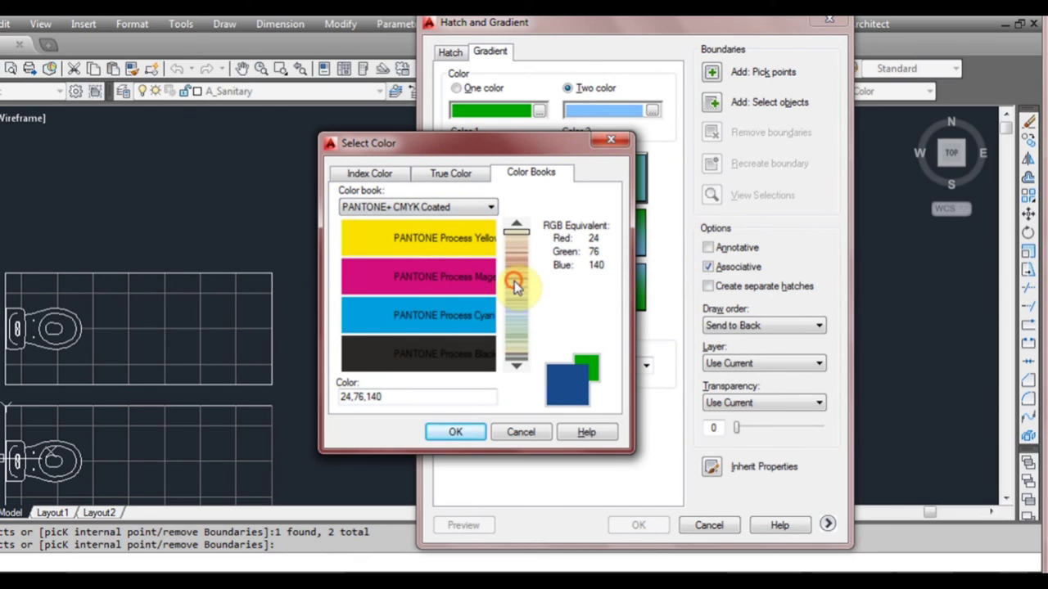
pyautogui.click(516, 284)
pyautogui.moveTo(517, 273); pyautogui.dragTo(519, 317)
pyautogui.click(531, 432)
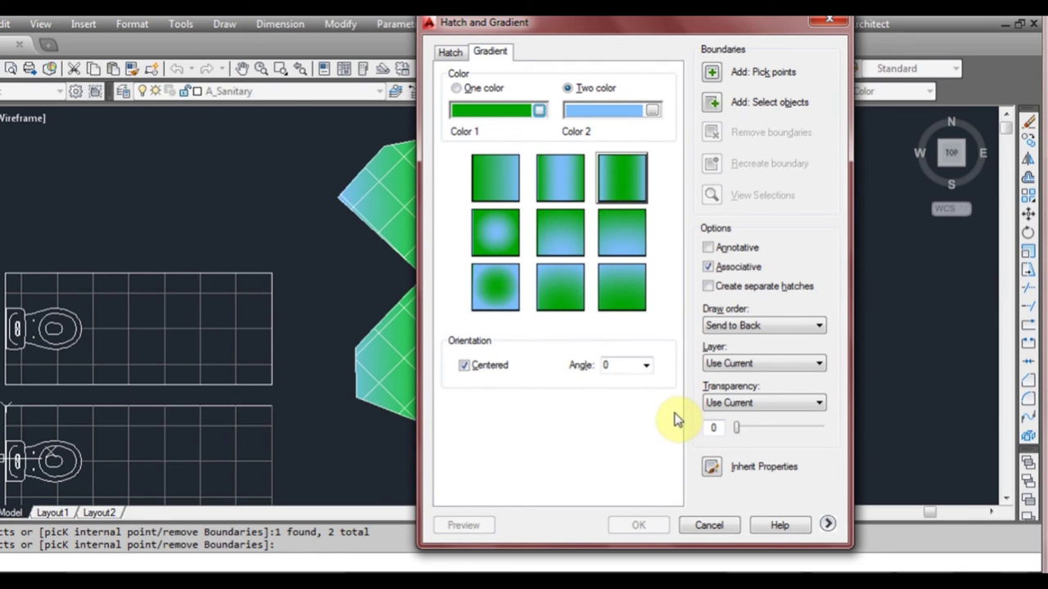
pyautogui.click(448, 52)
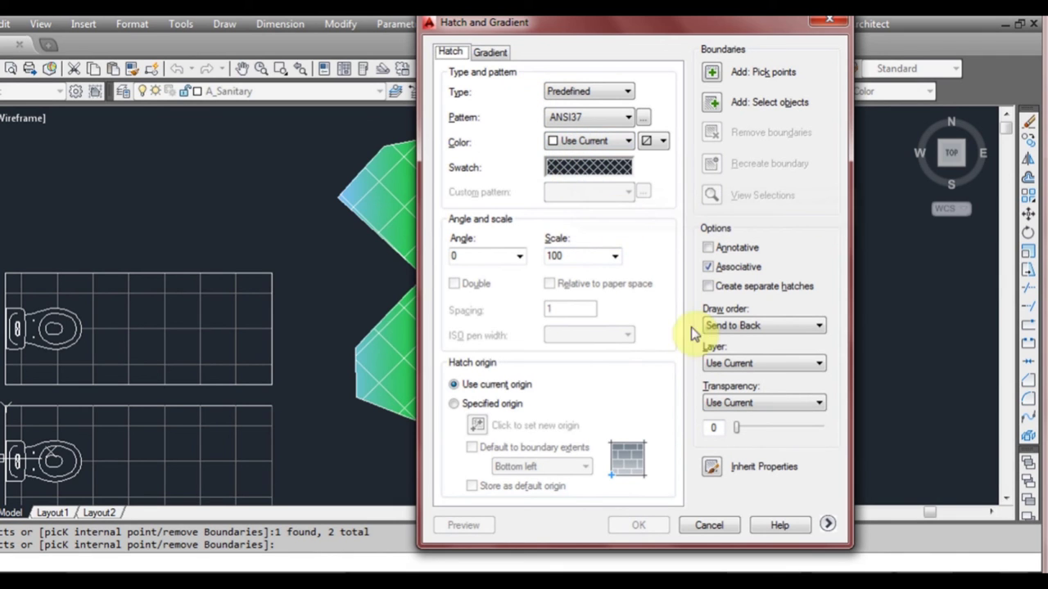
pyautogui.click(720, 363)
pyautogui.press('Return')
# Edit the upper toilet floor's tile hatch and change its pattern to AR-B88
pyautogui.scroll(1, 486, 316)
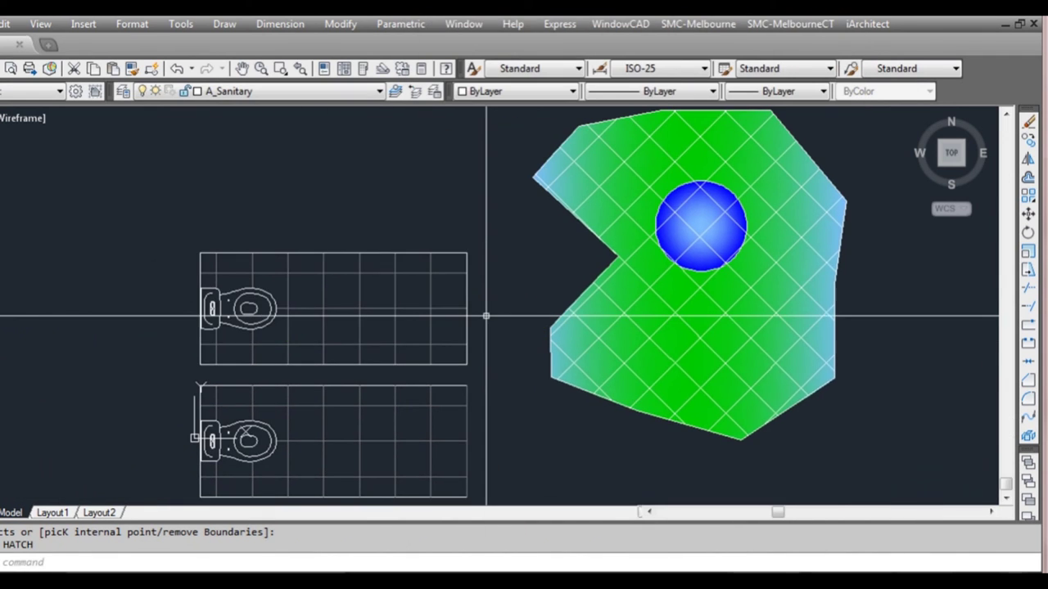
pyautogui.scroll(2, 485, 316)
pyautogui.click(444, 293)
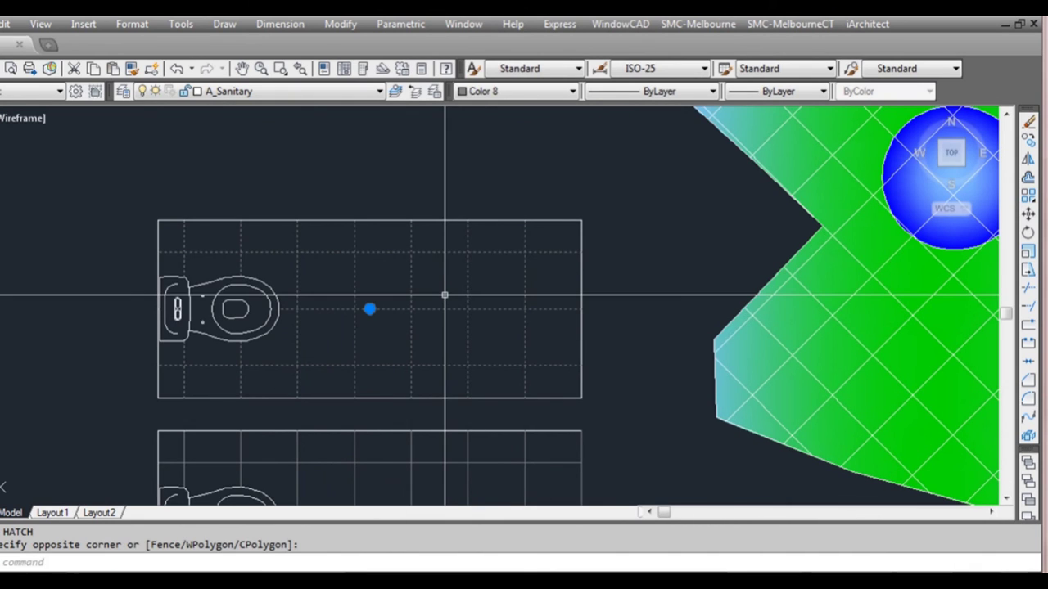
pyautogui.rightClick(444, 297)
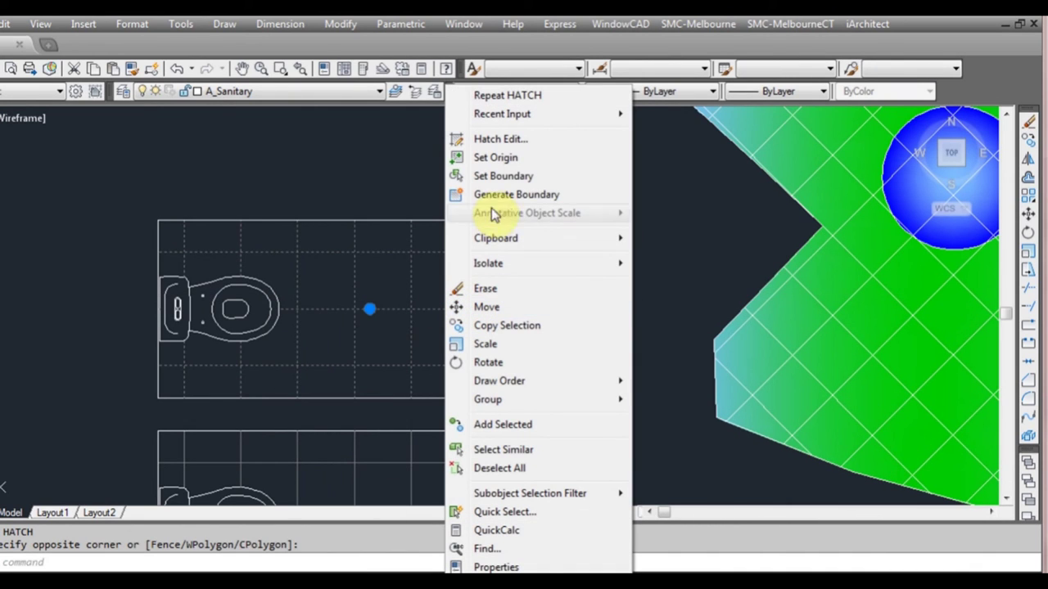
pyautogui.click(503, 141)
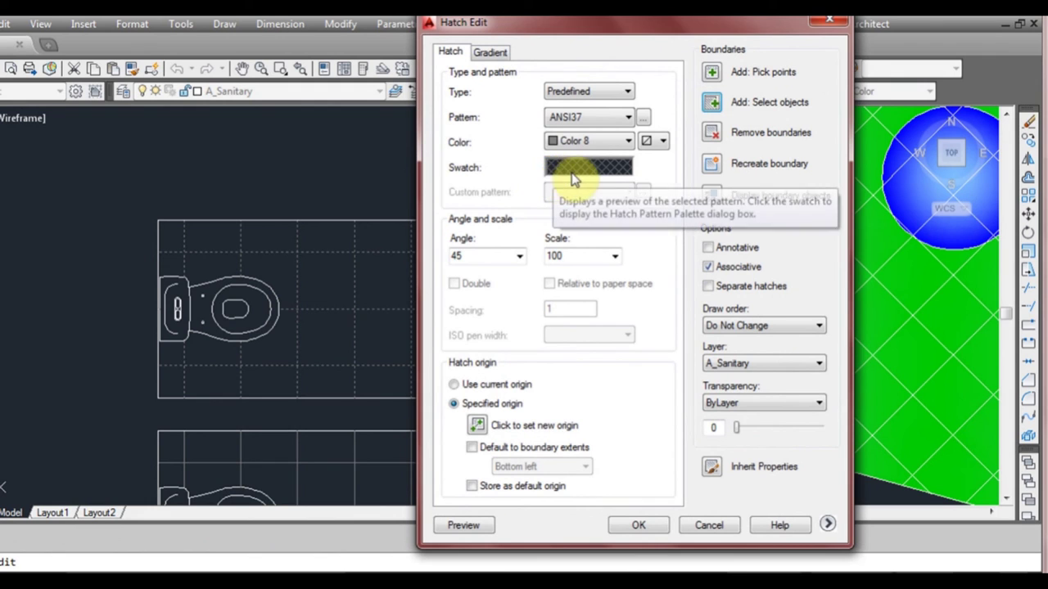
pyautogui.click(582, 168)
pyautogui.click(442, 151)
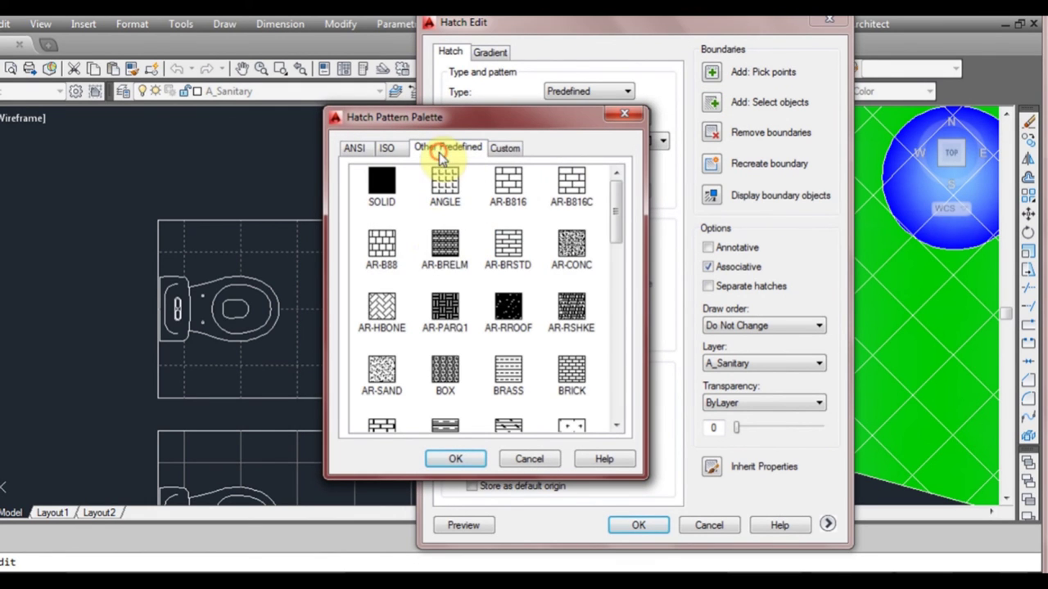
pyautogui.doubleClick(381, 247)
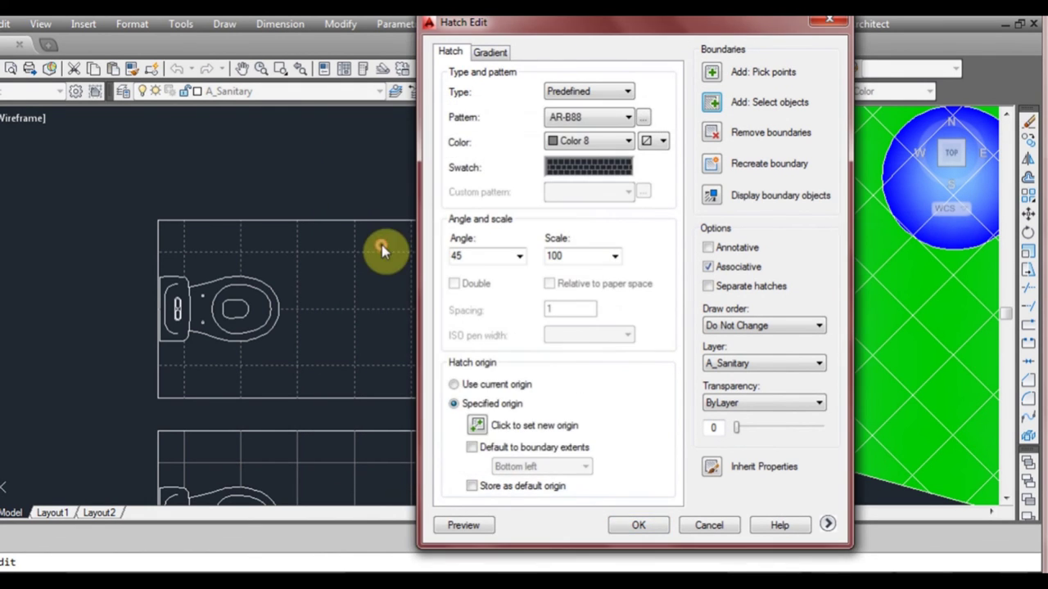
# Preview the AR-B88 pattern and try a hatch scale of 5
pyautogui.click(463, 525)
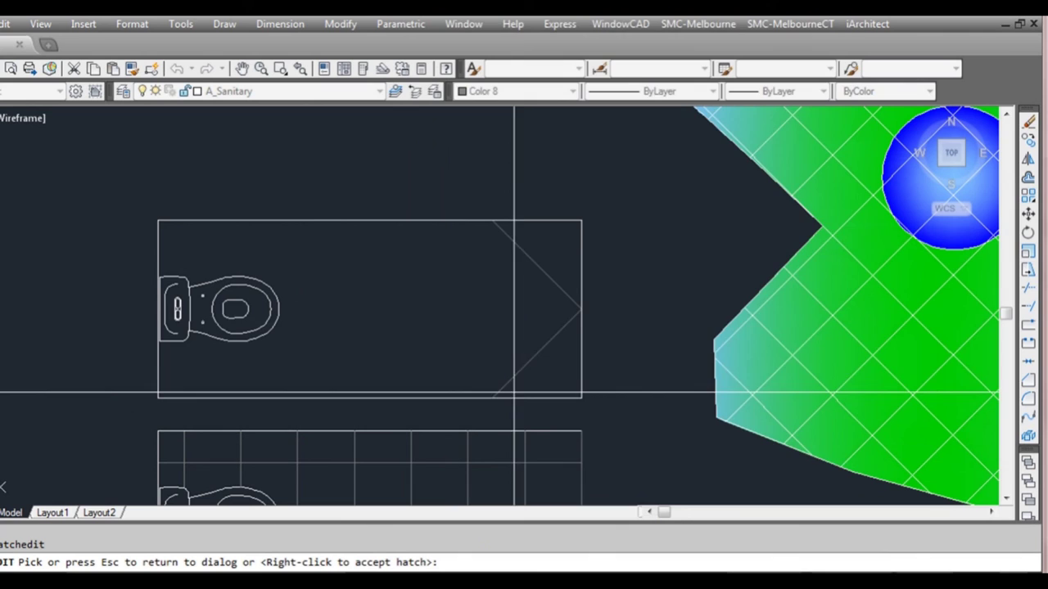
pyautogui.click(533, 319)
pyautogui.doubleClick(562, 255)
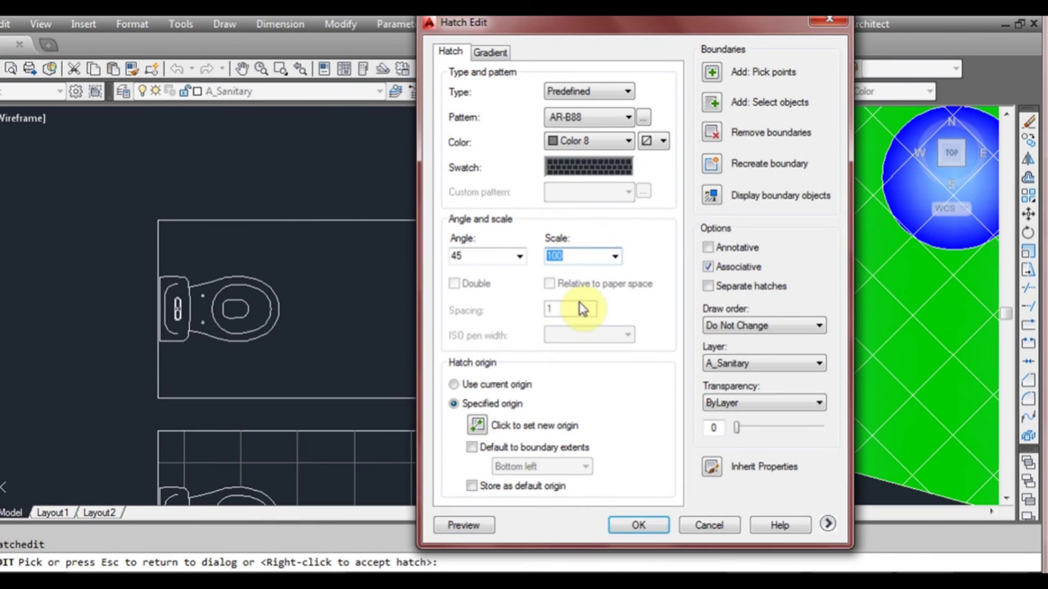
pyautogui.write('8')
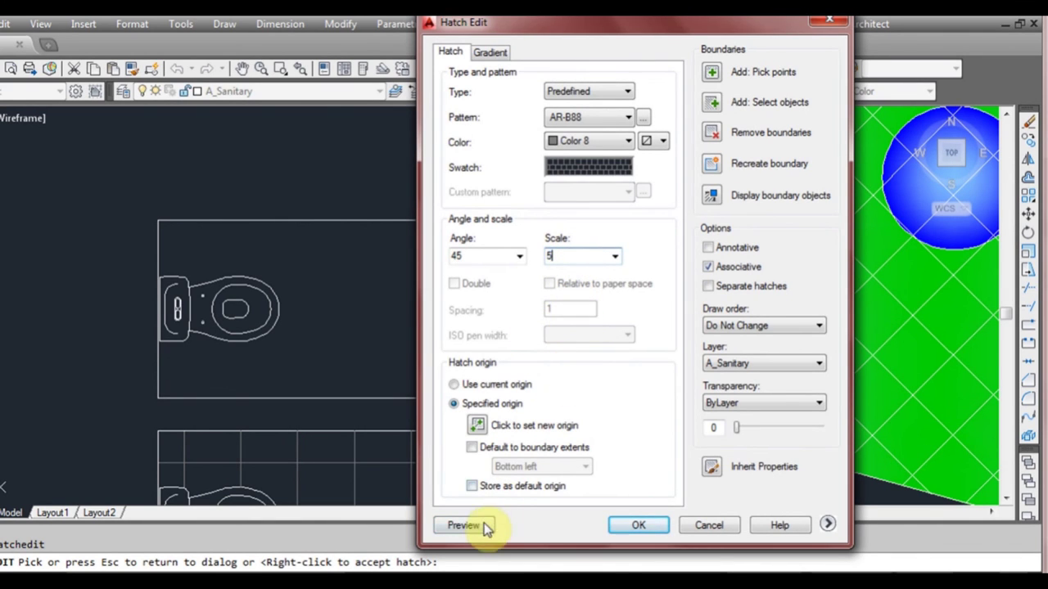
pyautogui.click(465, 525)
pyautogui.click(484, 521)
# Set the hatch scale to 2 and preview it on the upper toilet floor
pyautogui.doubleClick(564, 255)
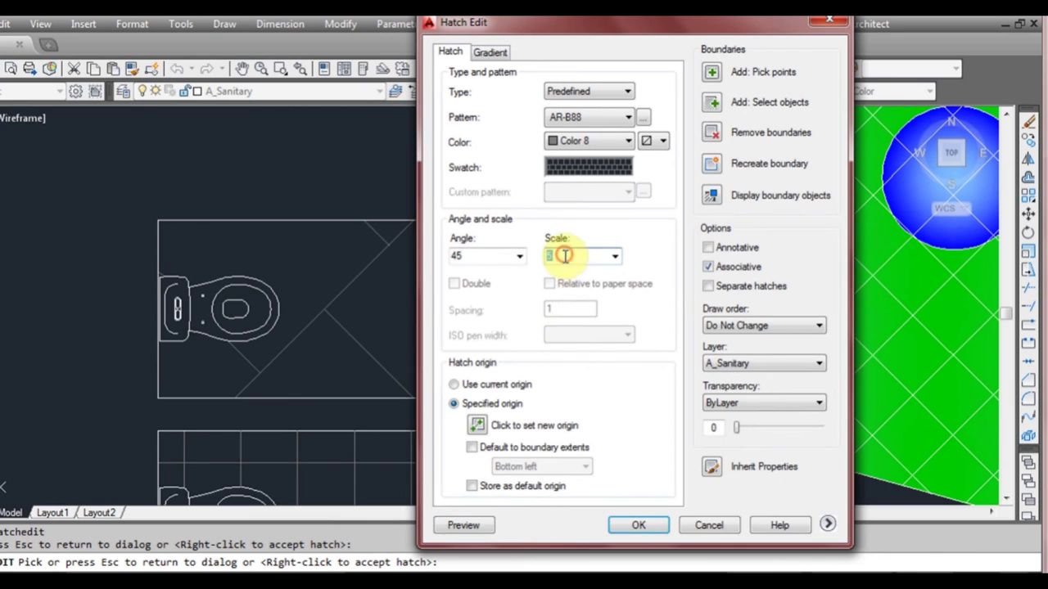
pyautogui.write('2')
pyautogui.click(465, 522)
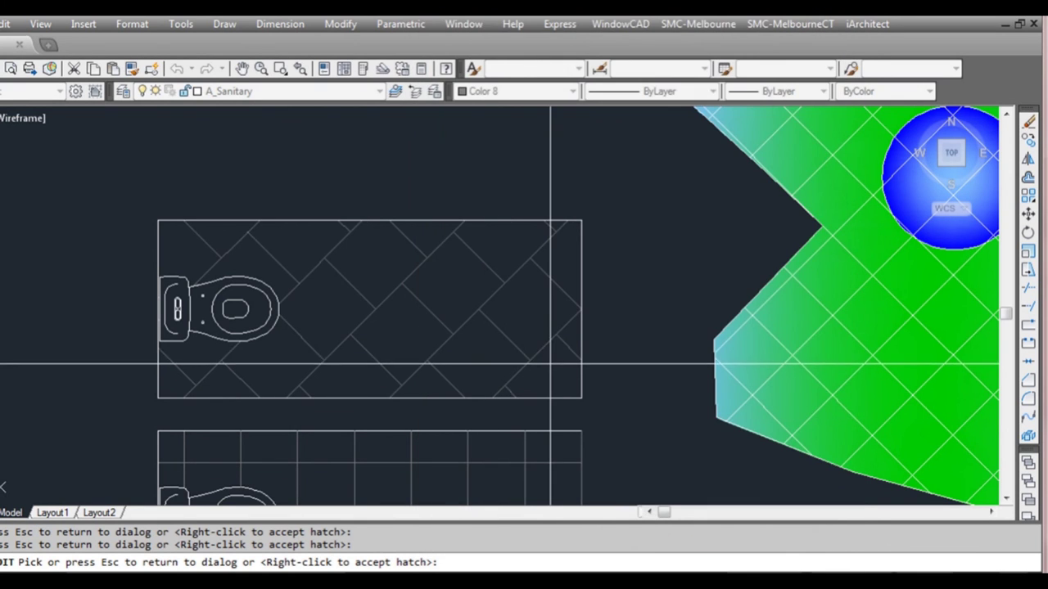
pyautogui.click(556, 352)
# Set the hatch angle to 0, preview it and apply the edited hatch
pyautogui.doubleClick(488, 257)
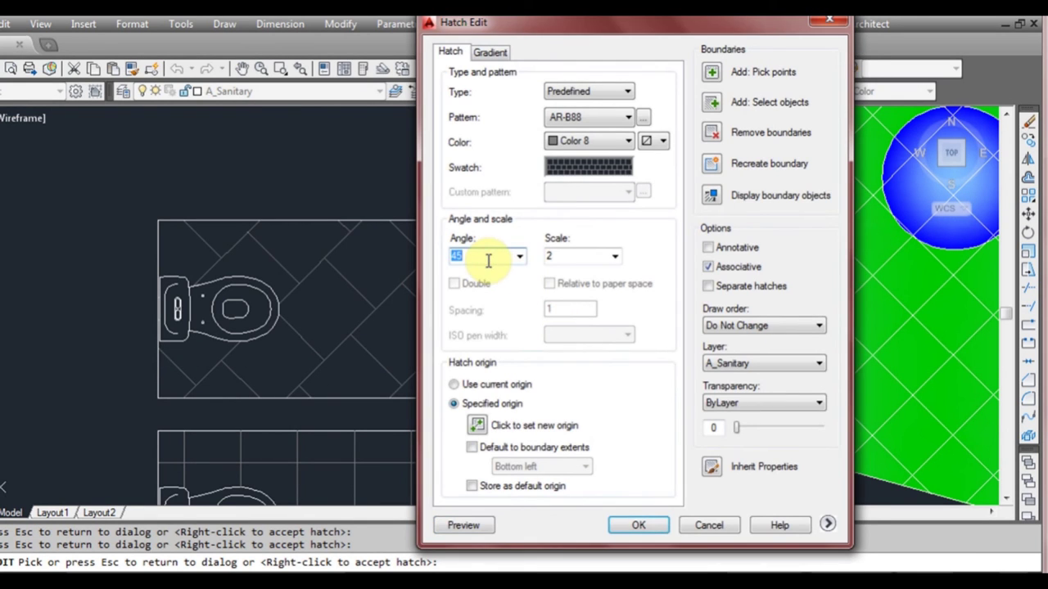
pyautogui.write('0')
pyautogui.click(490, 527)
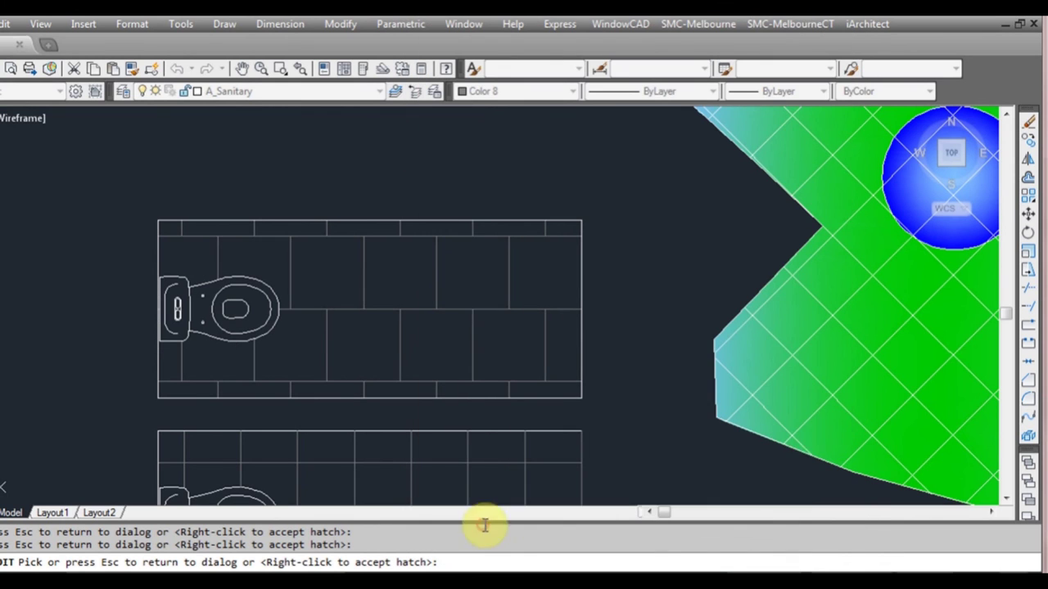
pyautogui.click(495, 358)
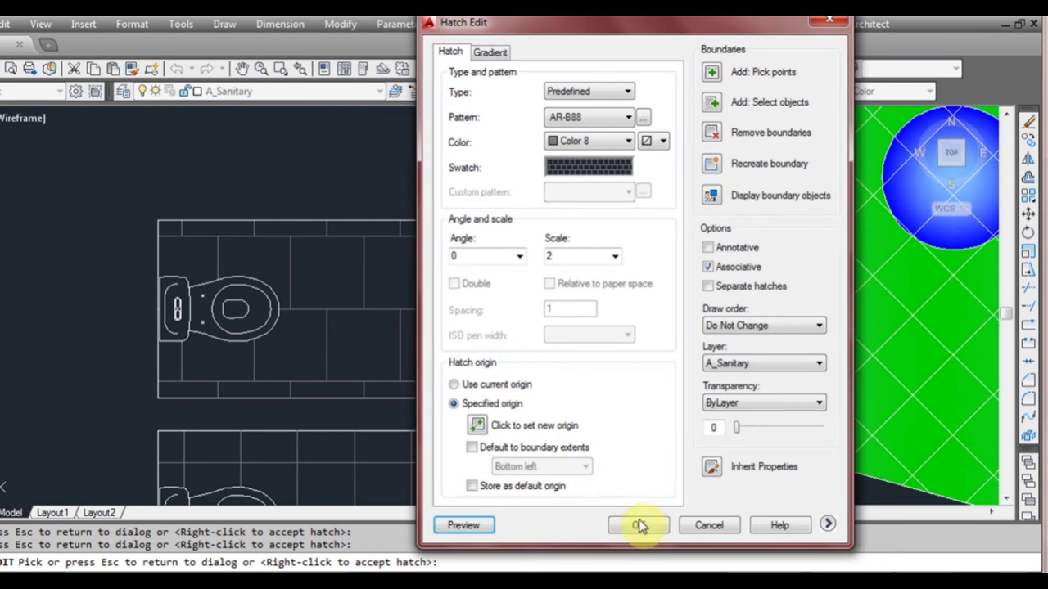
pyautogui.click(641, 525)
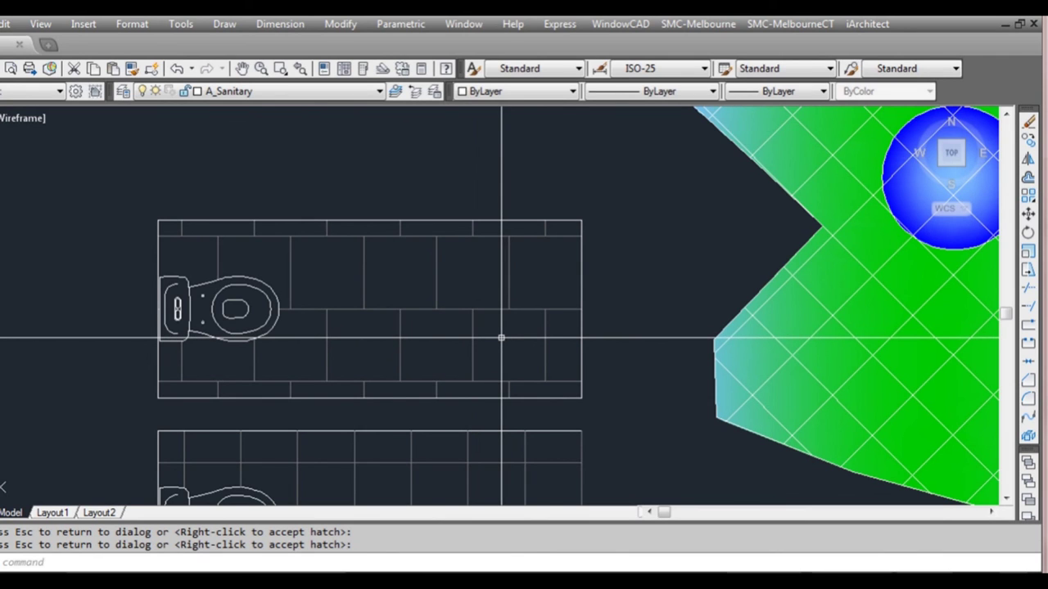
# Explode the upper toilet floor's tile hatch into separate lines
pyautogui.scroll(-2, 501, 337)
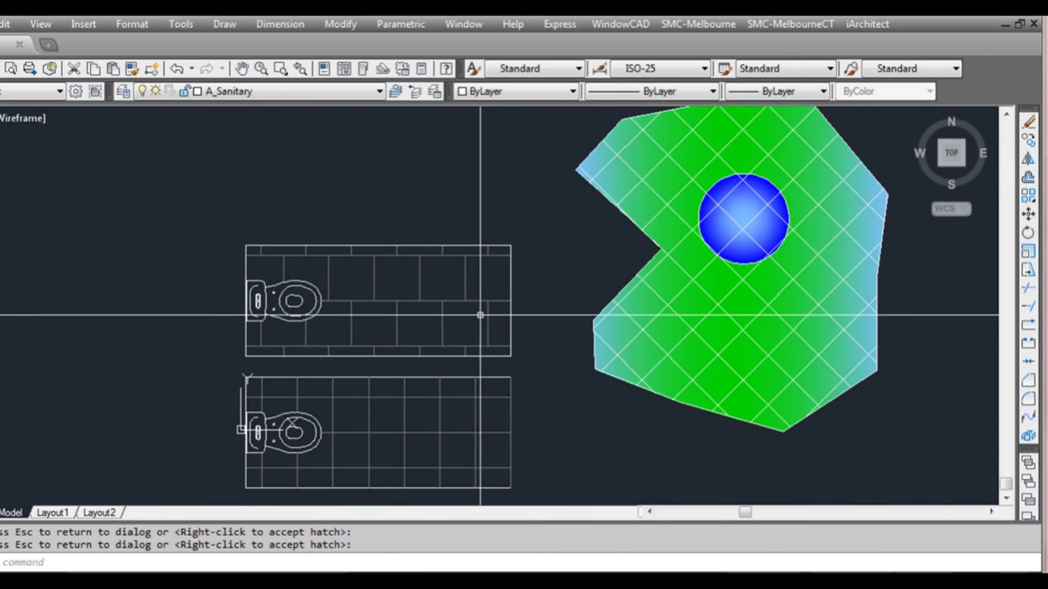
pyautogui.scroll(2, 479, 315)
pyautogui.moveTo(488, 325); pyautogui.dragTo(517, 331, button='middle')
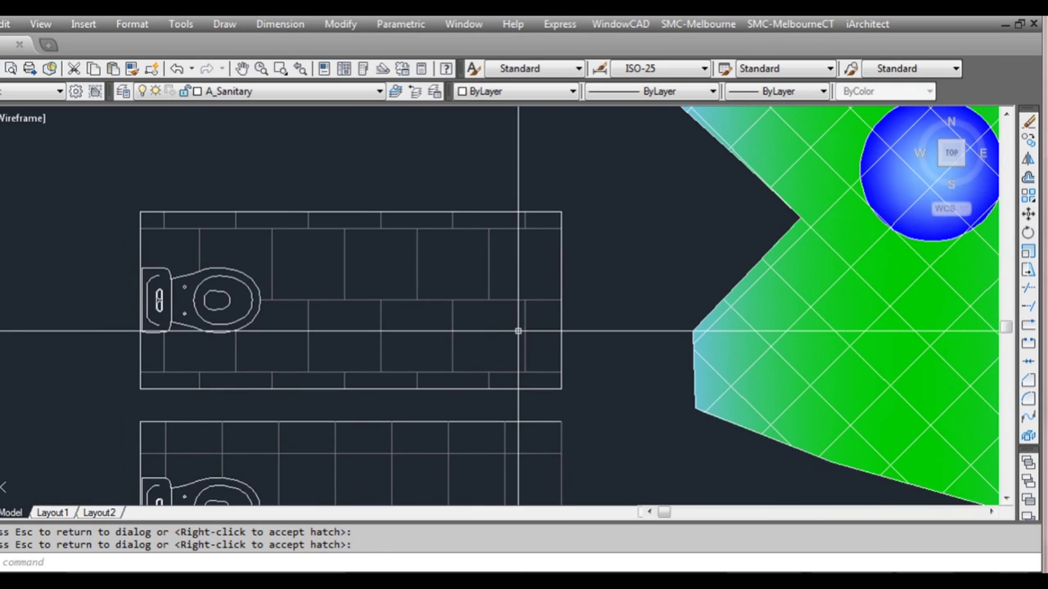
pyautogui.click(524, 325)
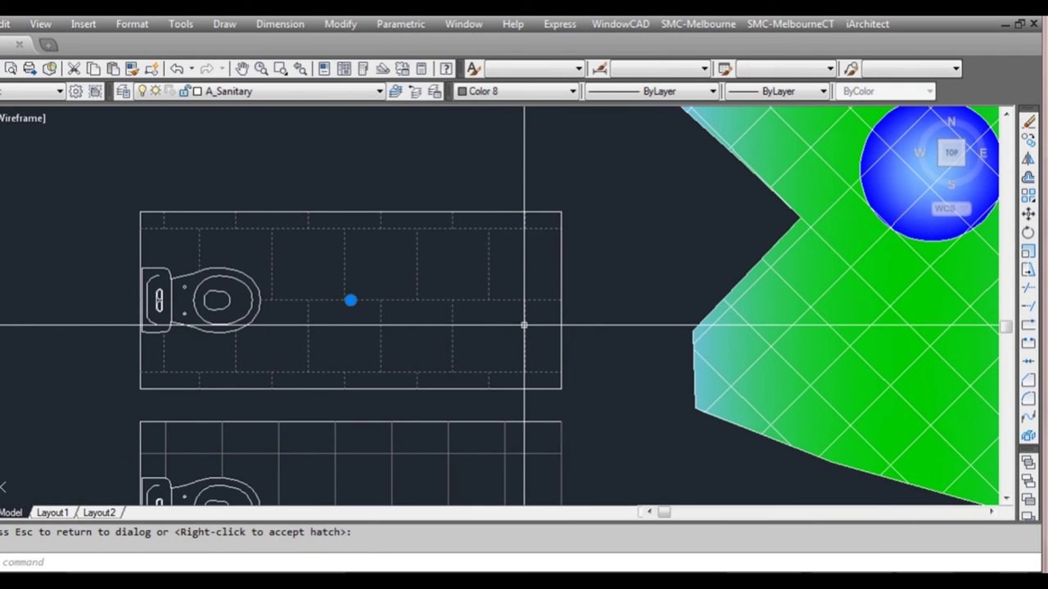
pyautogui.rightClick(524, 325)
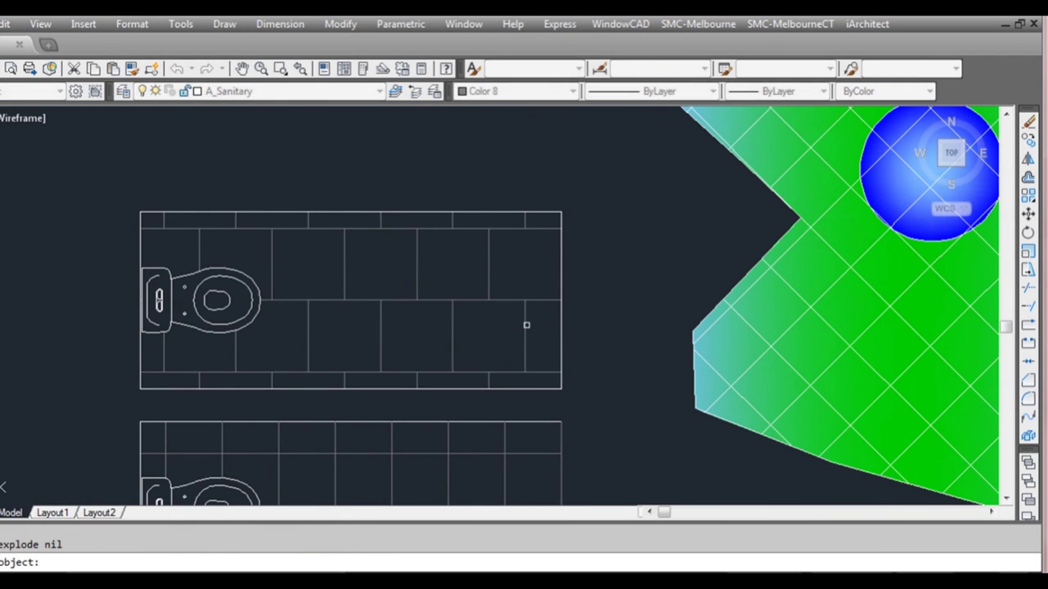
pyautogui.click(523, 325)
pyautogui.press('Escape')
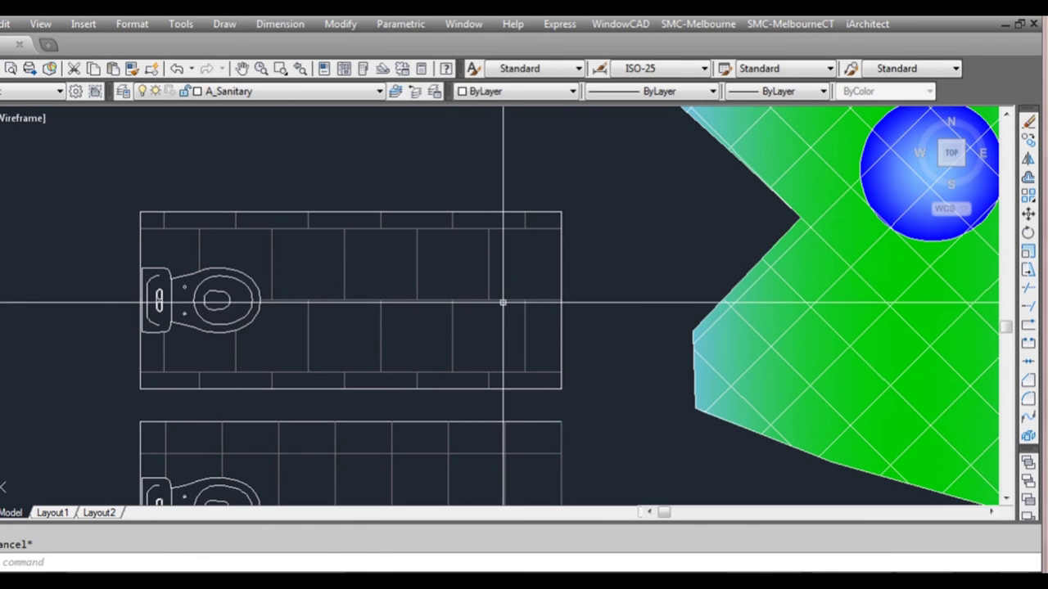
# Check the exploded hatch by selecting tile lines singly and with crossing windows, clearing each selection
pyautogui.click(500, 296)
pyautogui.press('Escape')
pyautogui.click(488, 278)
pyautogui.press('Escape')
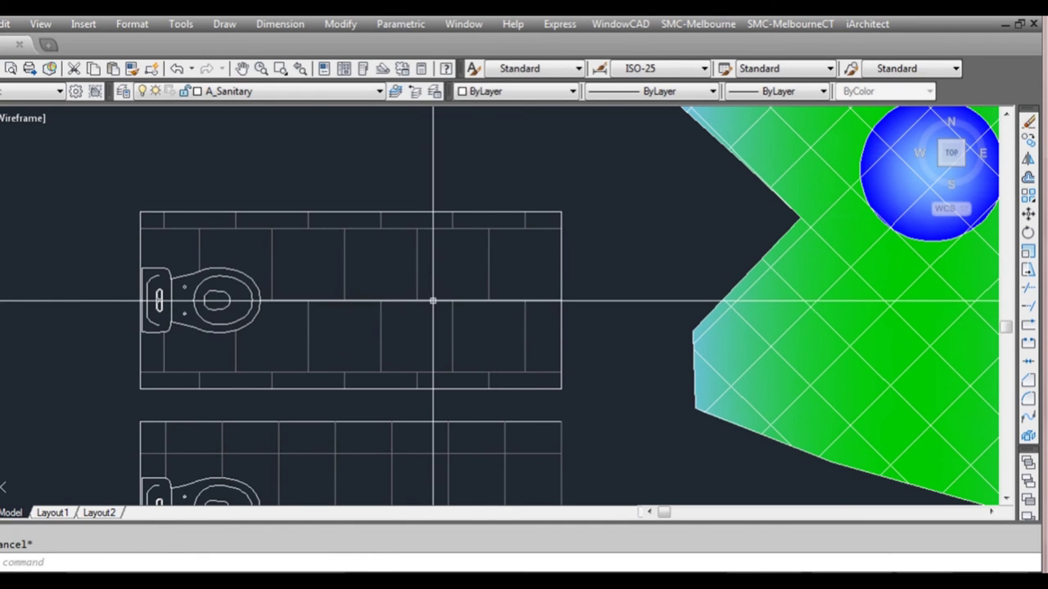
pyautogui.click(534, 342)
pyautogui.click(432, 320)
pyautogui.press('Escape')
pyautogui.click(501, 318)
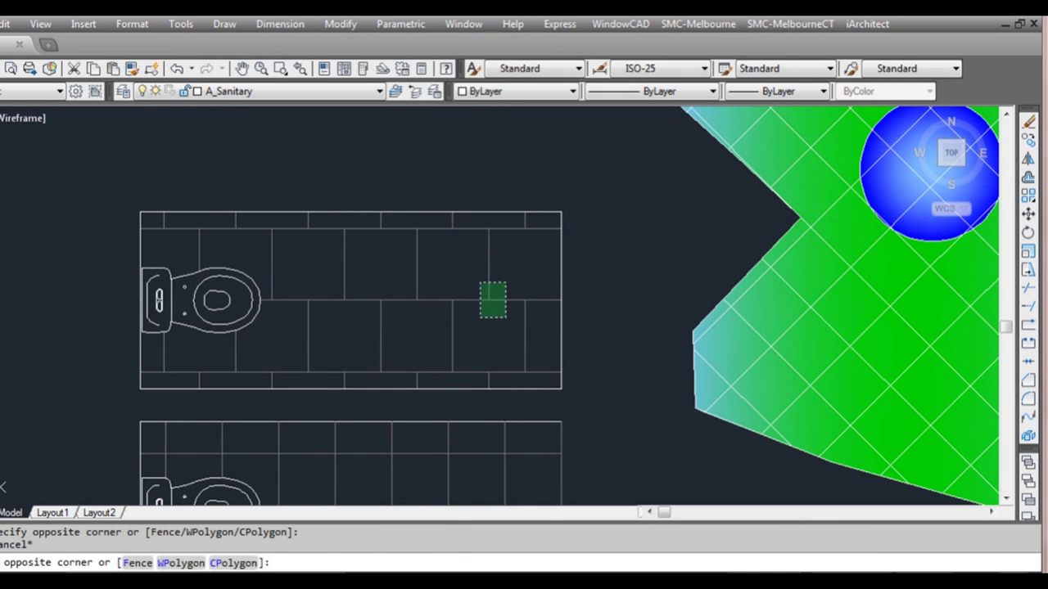
pyautogui.click(475, 281)
pyautogui.press('Escape')
pyautogui.click(466, 277)
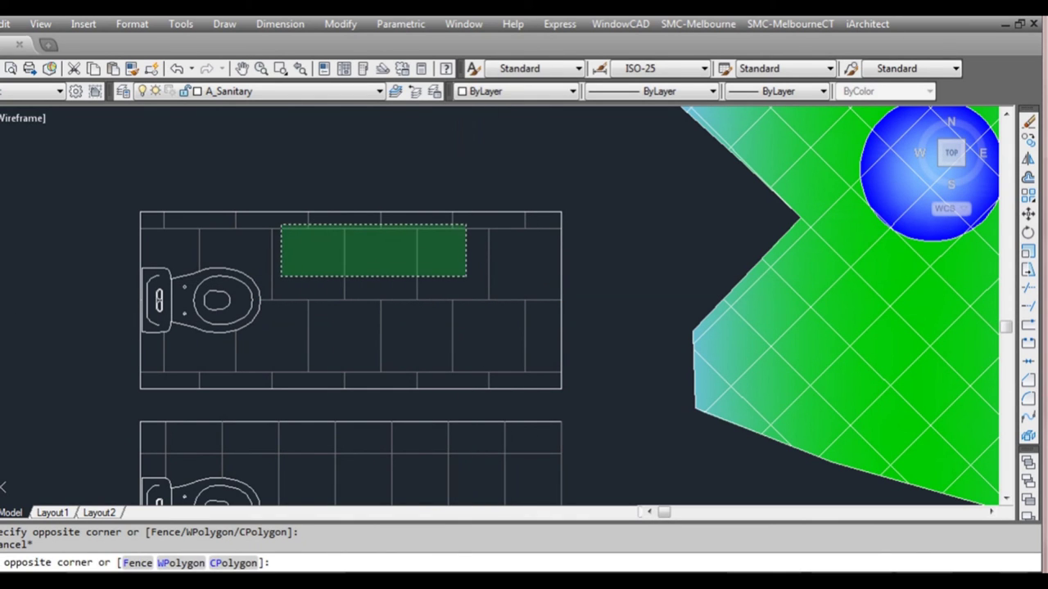
pyautogui.click(272, 225)
pyautogui.press('Escape')
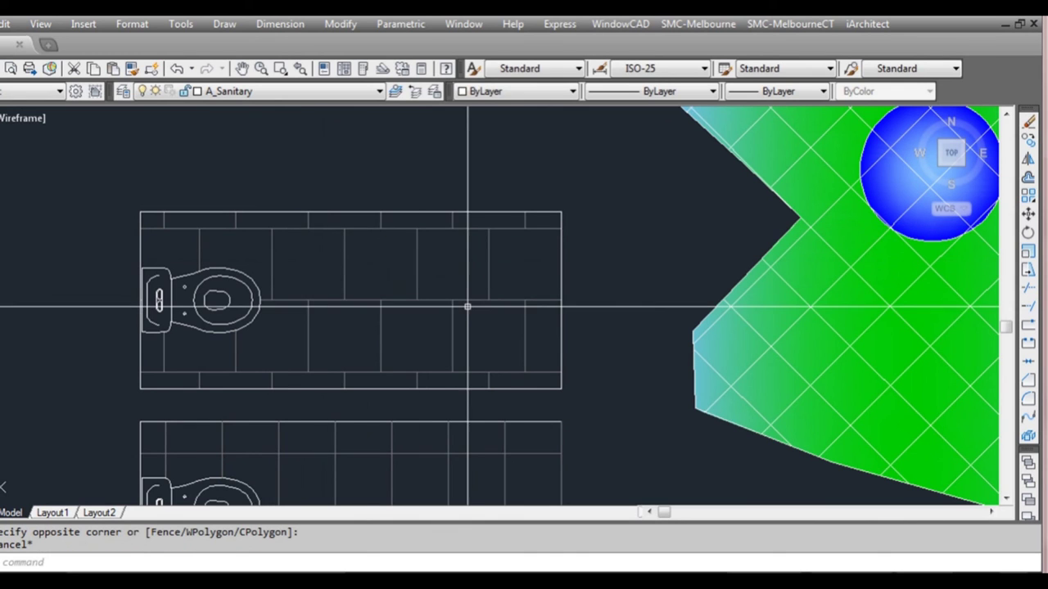
pyautogui.moveTo(503, 322); pyautogui.dragTo(499, 300, button='middle')
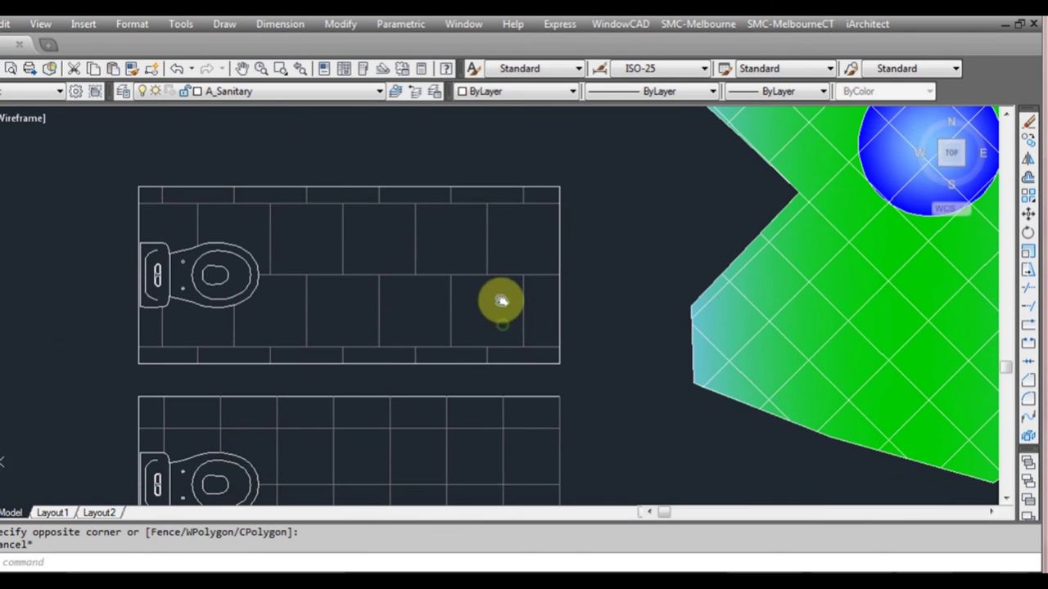